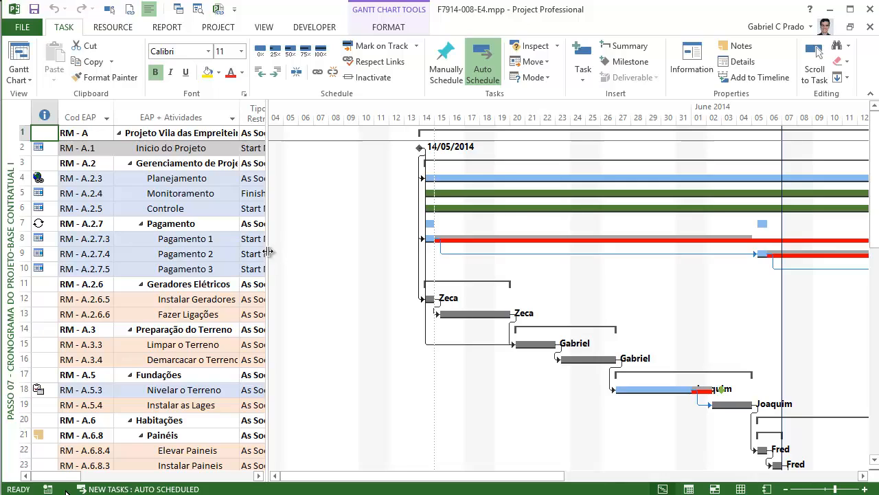
# Step: Widen the table area beside the Gantt chart and switch to the Passo 06 - Duração+ calendário view
pyautogui.moveTo(267, 254); pyautogui.dragTo(361, 252)
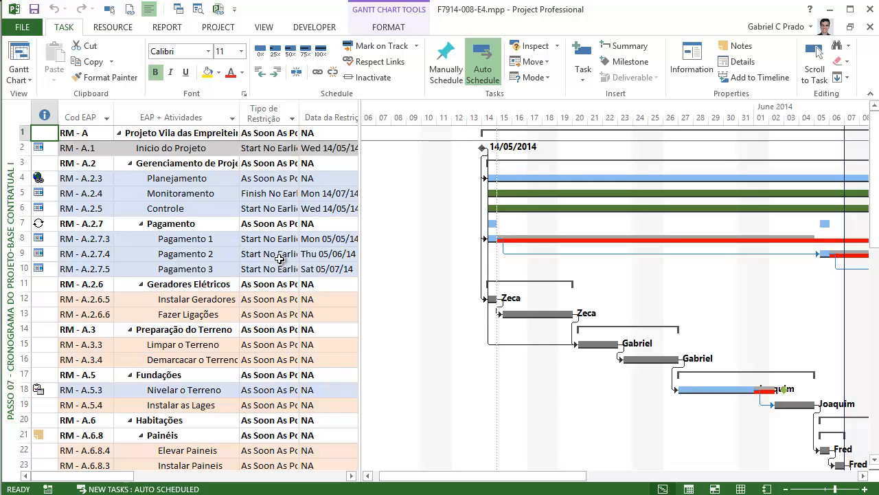
pyautogui.rightClick(12, 126)
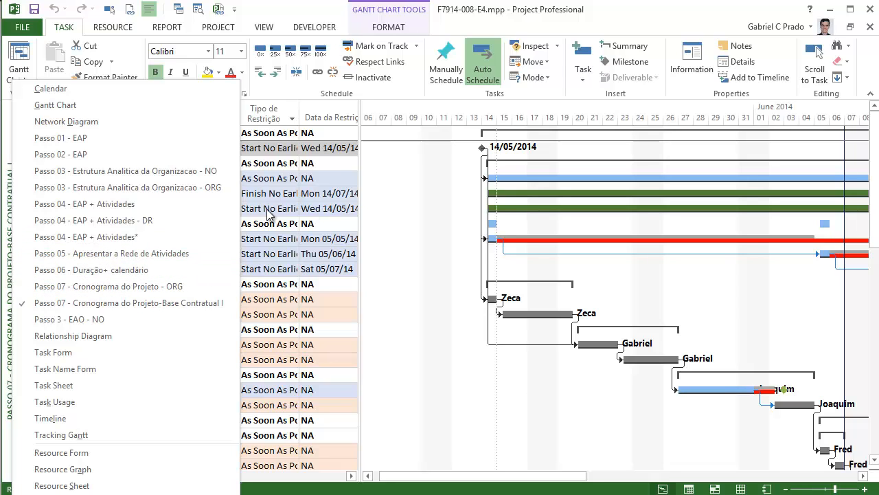
pyautogui.click(130, 269)
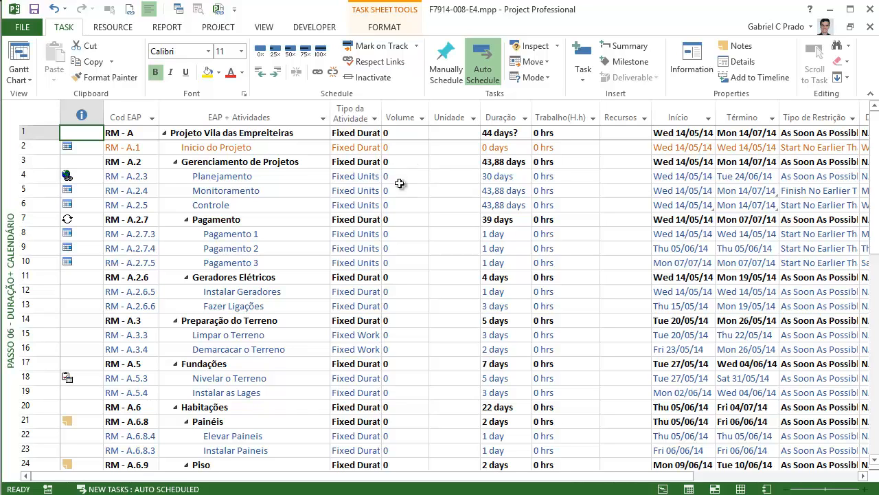
# Step: Set the Instalar Spots task's Volume to 20 and its Unidade to unid
pyautogui.scroll(-6, 378, 222)
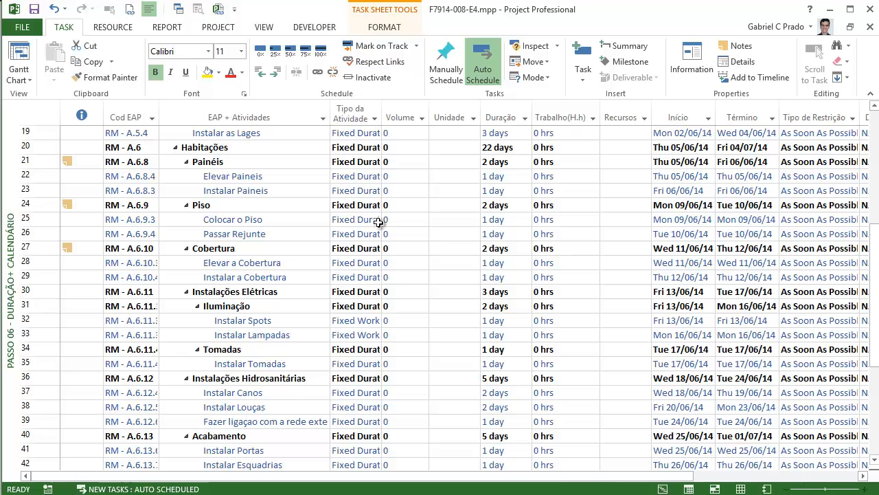
pyautogui.click(262, 319)
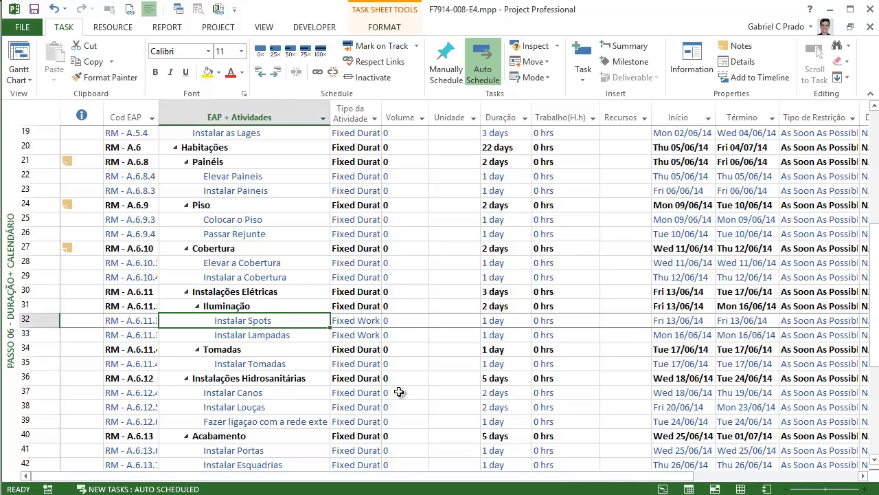
pyautogui.click(395, 321)
pyautogui.write('20')
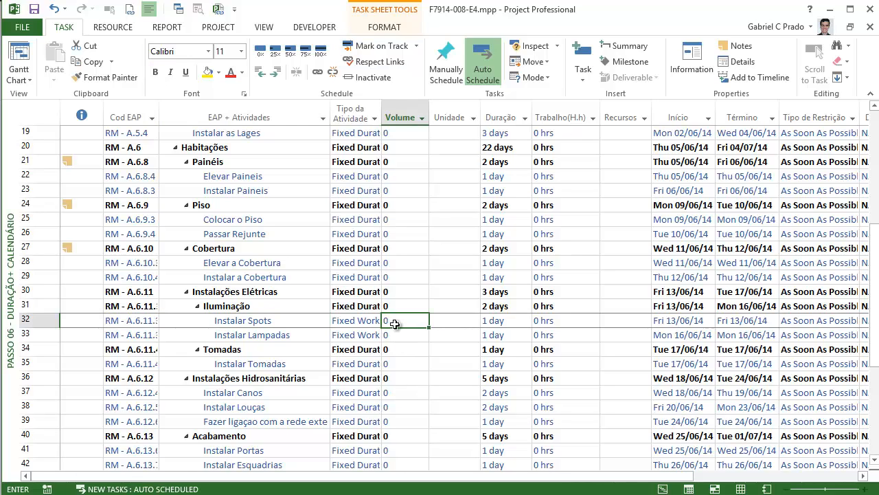
pyautogui.press('Tab')
pyautogui.write('unid')
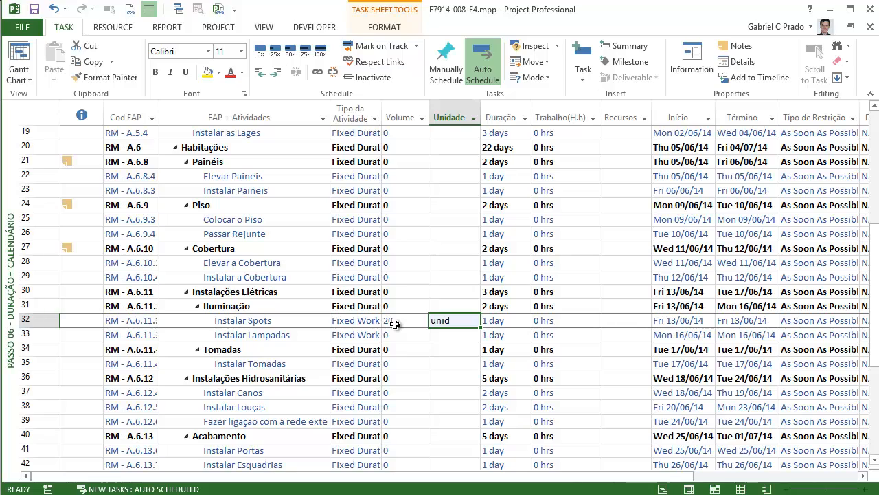
pyautogui.click(395, 323)
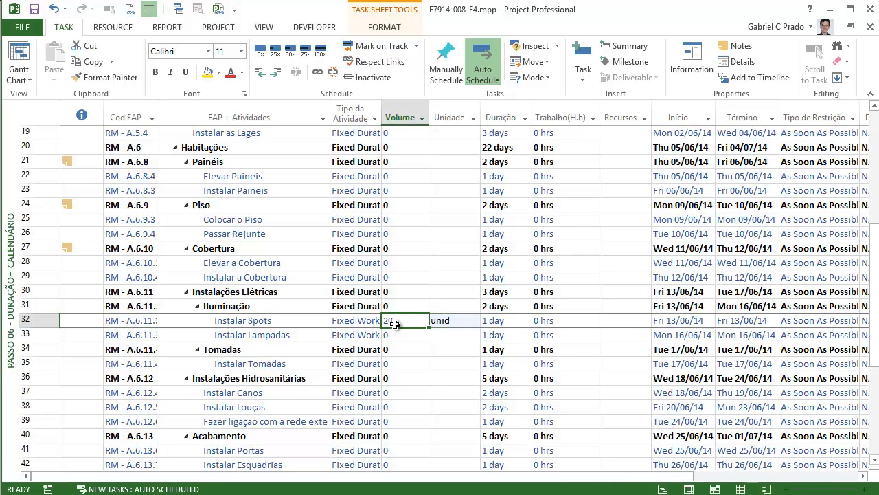
pyautogui.press('Tab')
pyautogui.press('Tab')
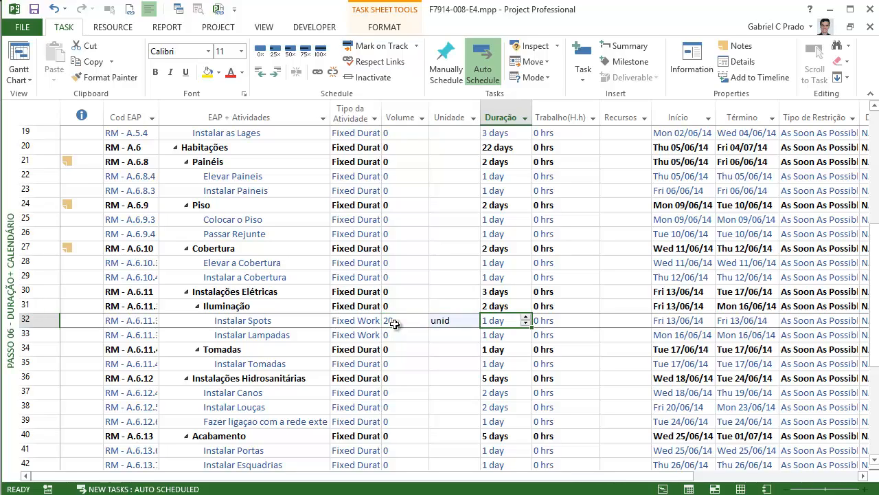
pyautogui.hotkey('shift', 'Tab')
pyautogui.hotkey('shift', 'Tab')
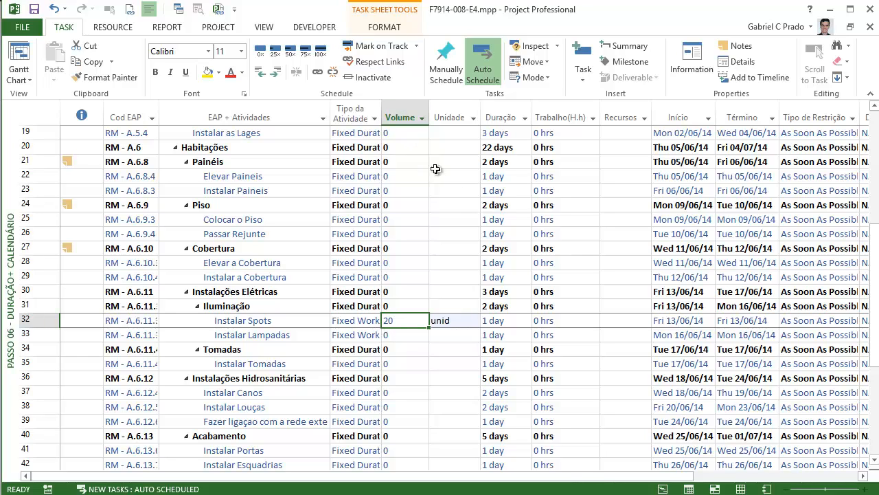
# Step: Widen the Tipo da Atividade and Recursos columns of the task sheet
pyautogui.click(486, 219)
pyautogui.scroll(6, 509, 253)
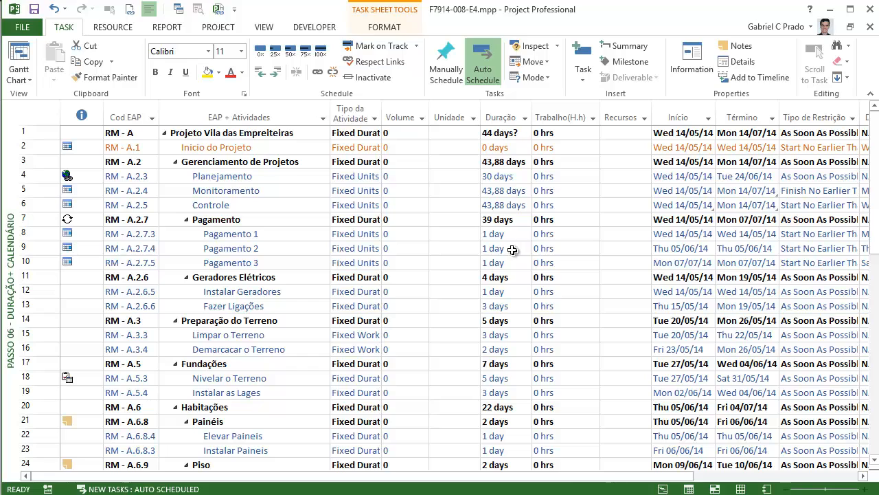
pyautogui.moveTo(383, 118); pyautogui.dragTo(444, 127)
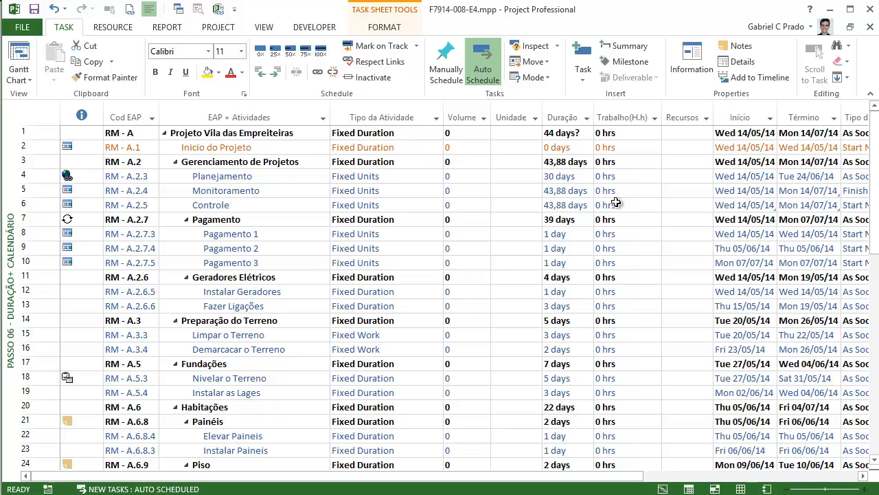
pyautogui.moveTo(713, 113); pyautogui.dragTo(735, 114)
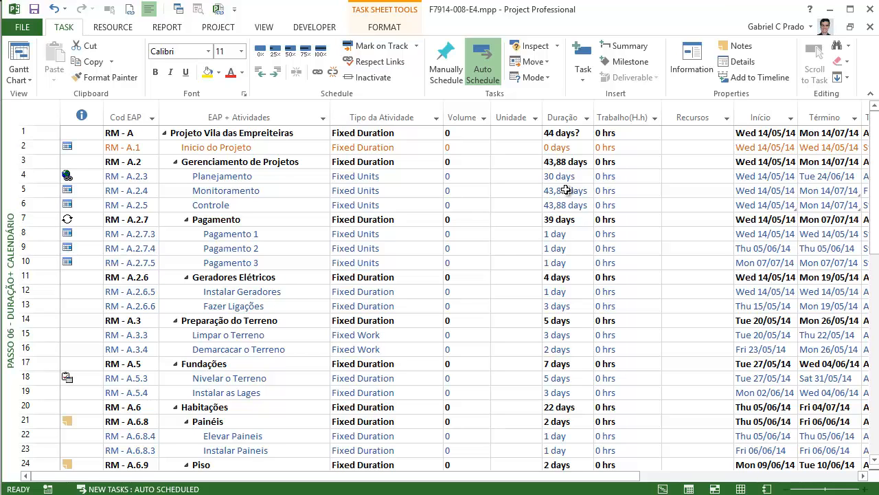
# Step: Examine the activities from the end of the project back to Painéis, including their Volume cells
pyautogui.scroll(-12, 364, 306)
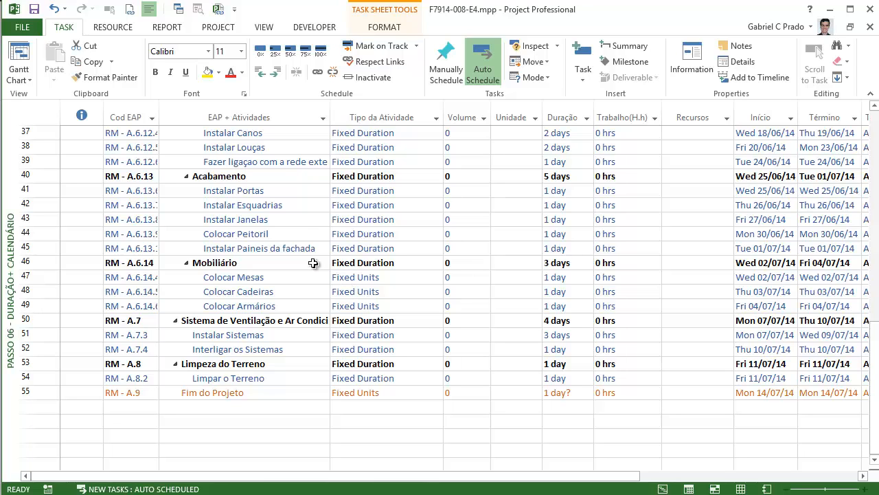
pyautogui.click(259, 206)
pyautogui.click(241, 289)
pyautogui.click(238, 350)
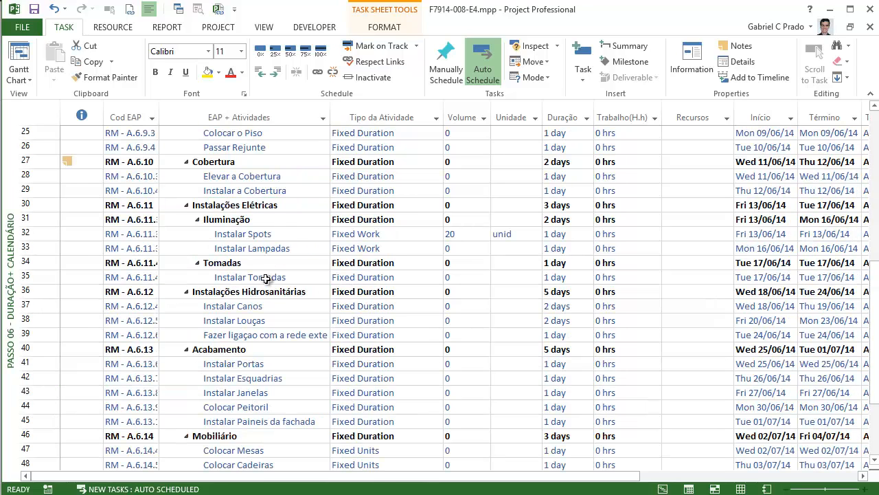
pyautogui.scroll(4, 264, 278)
pyautogui.click(248, 235)
pyautogui.click(248, 174)
pyautogui.scroll(3, 268, 200)
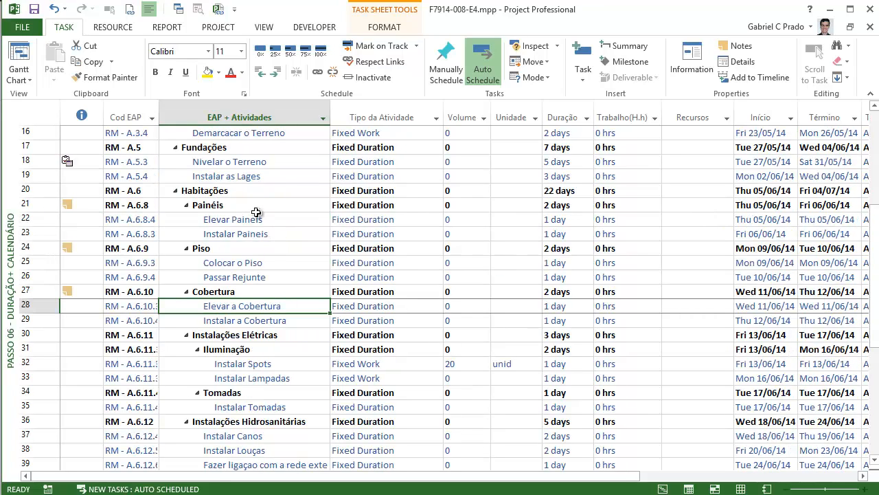
pyautogui.click(489, 252)
pyautogui.click(484, 279)
pyautogui.click(472, 320)
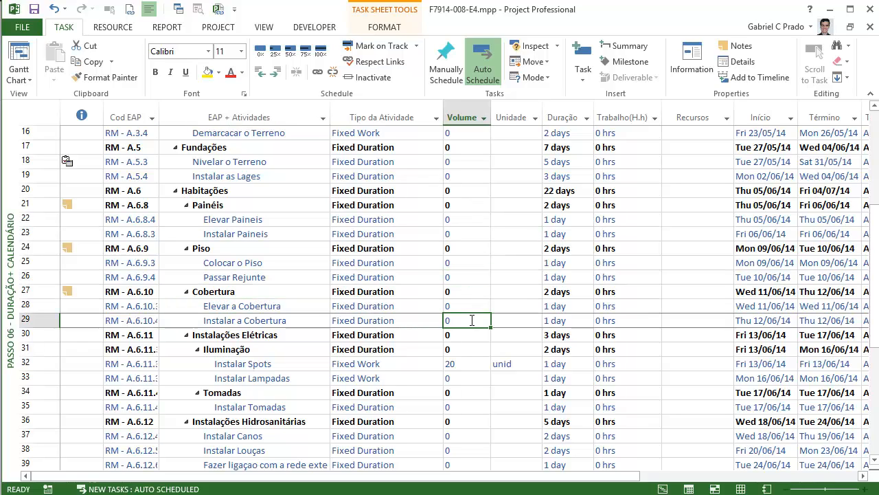
# Step: Examine the Painéis, Piso and Cobertura groups and the Trabalho(H.h) and Recursos columns
pyautogui.moveTo(246, 220); pyautogui.dragTo(256, 309)
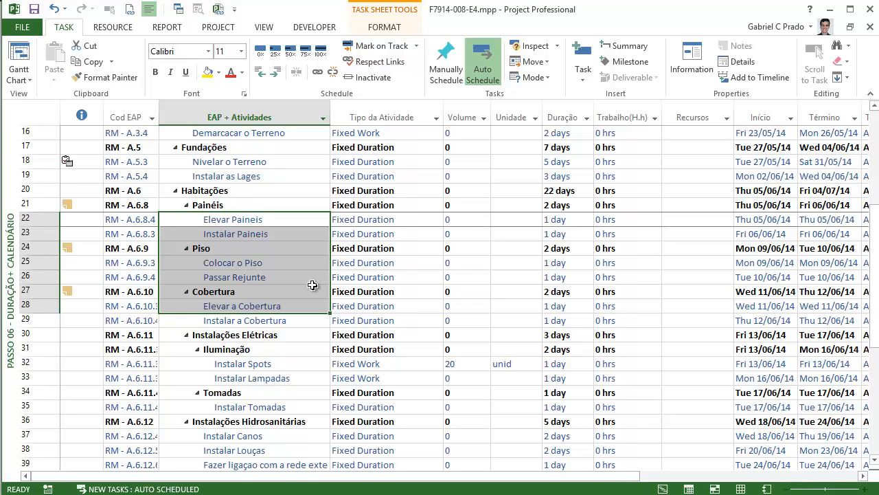
pyautogui.click(226, 206)
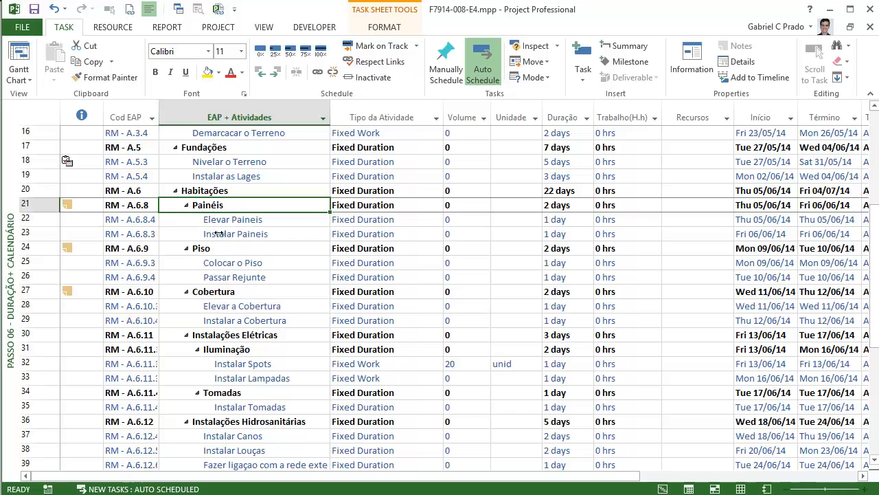
pyautogui.click(221, 248)
pyautogui.click(221, 289)
pyautogui.click(206, 204)
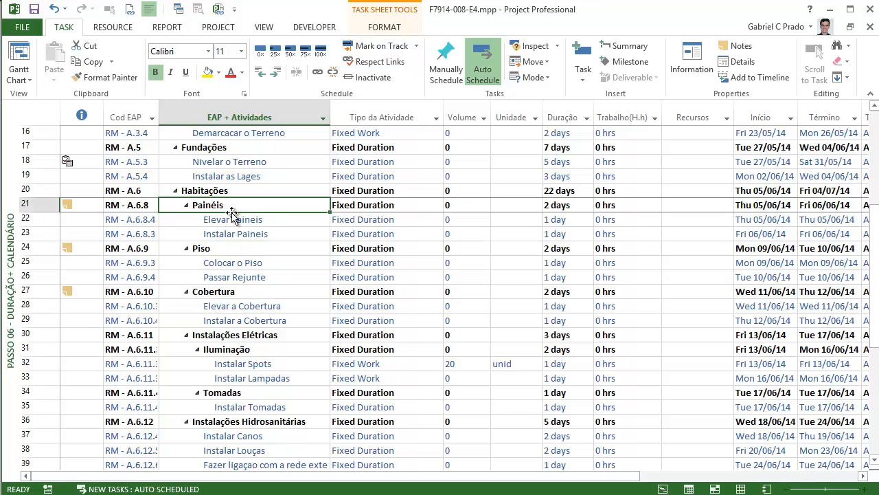
pyautogui.click(645, 121)
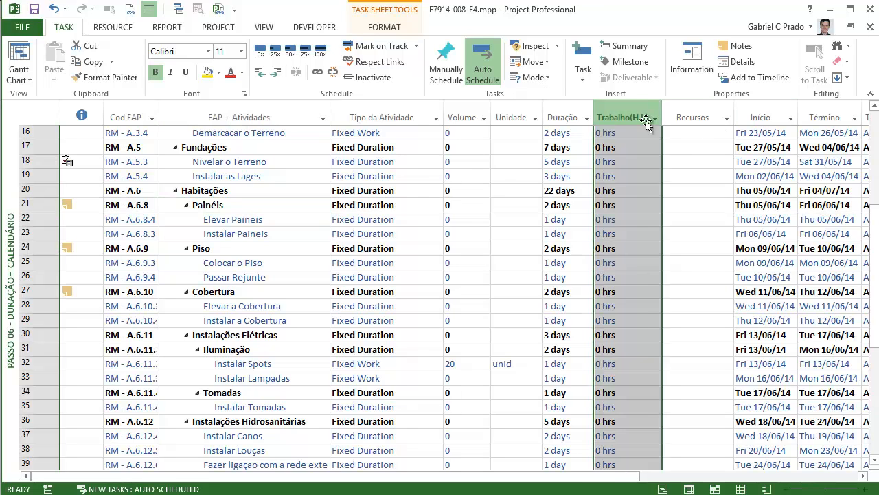
pyautogui.click(681, 117)
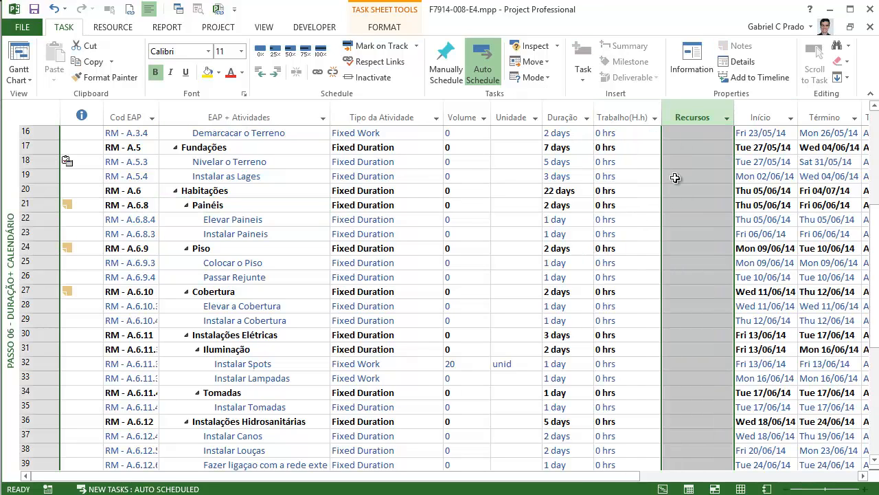
pyautogui.scroll(5, 598, 261)
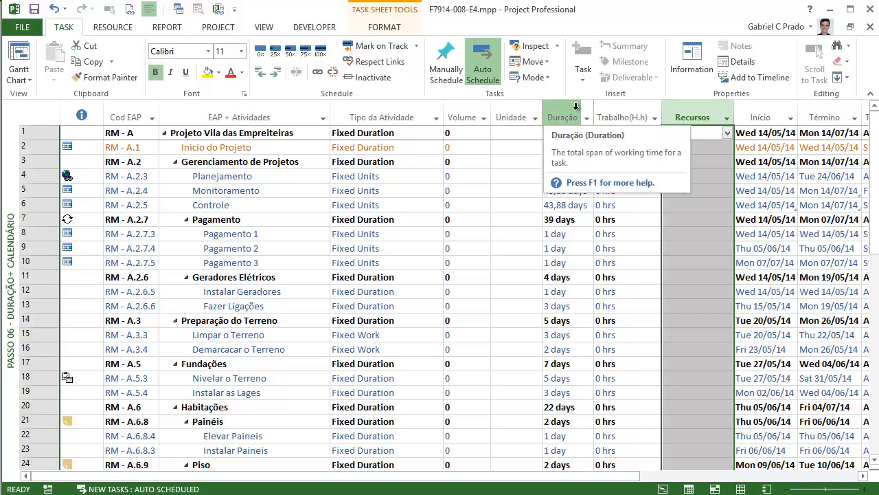
# Step: Filter the Tipo da Atividade column to show only Fixed Work activities
pyautogui.click(417, 117)
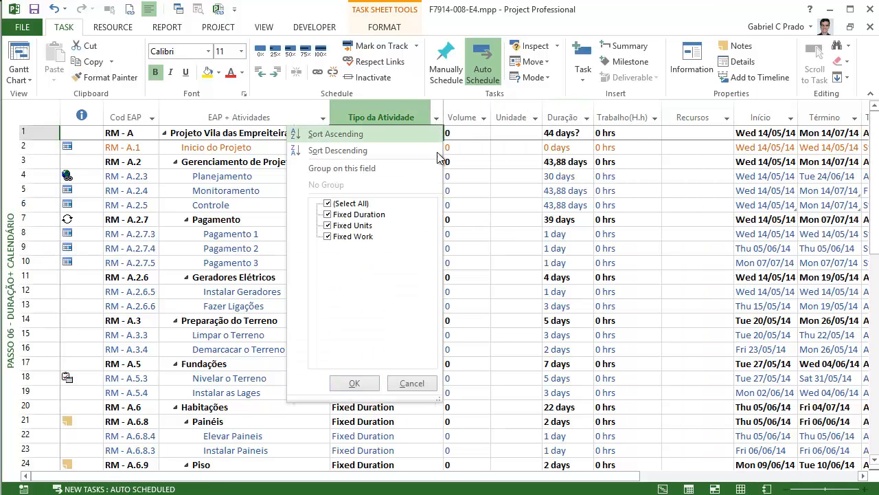
pyautogui.click(329, 204)
pyautogui.click(328, 236)
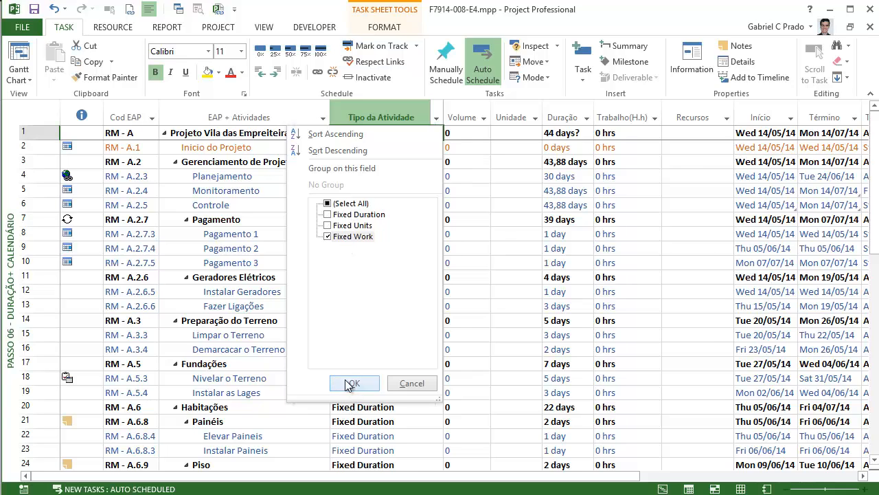
pyautogui.click(351, 383)
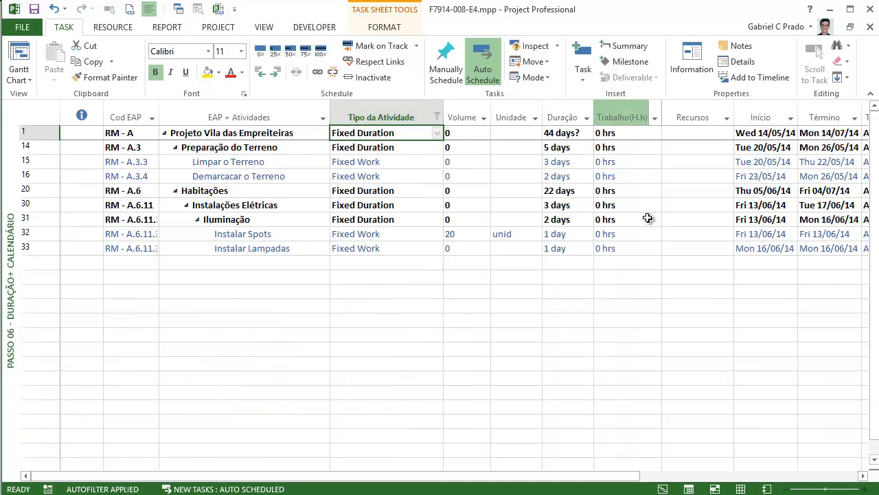
# Step: Review the activity type and Trabalho(H.h) values of the filtered Fixed Work tasks
pyautogui.click(381, 248)
pyautogui.click(388, 176)
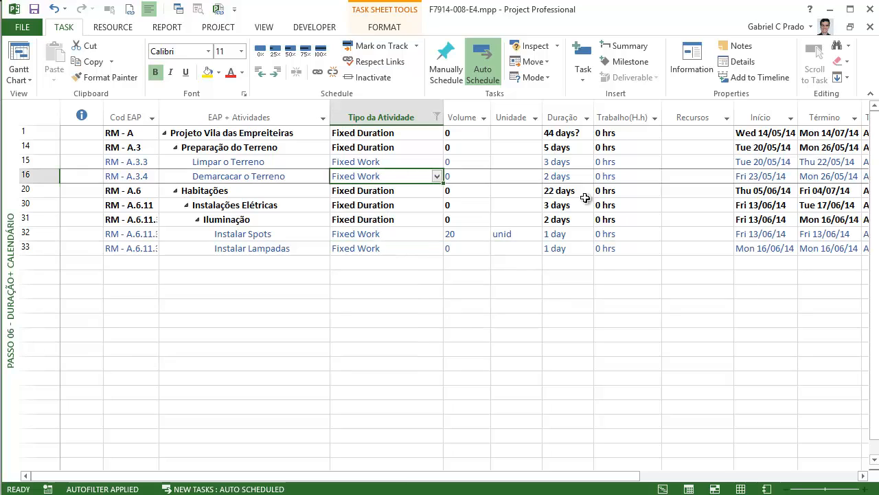
pyautogui.click(618, 165)
pyautogui.click(618, 235)
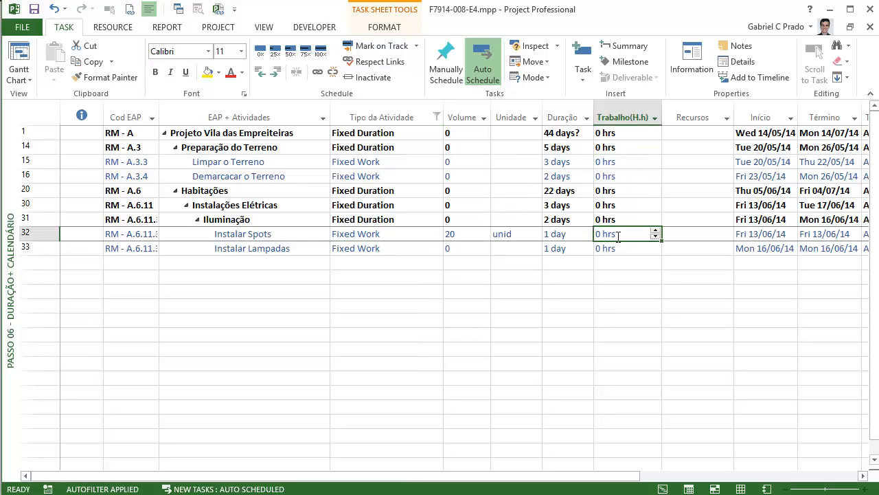
pyautogui.press('Up')
pyautogui.press('Up')
pyautogui.press('Up')
pyautogui.press('Up')
pyautogui.press('Up')
pyautogui.press('Up')
pyautogui.press('Down')
pyautogui.press('Down')
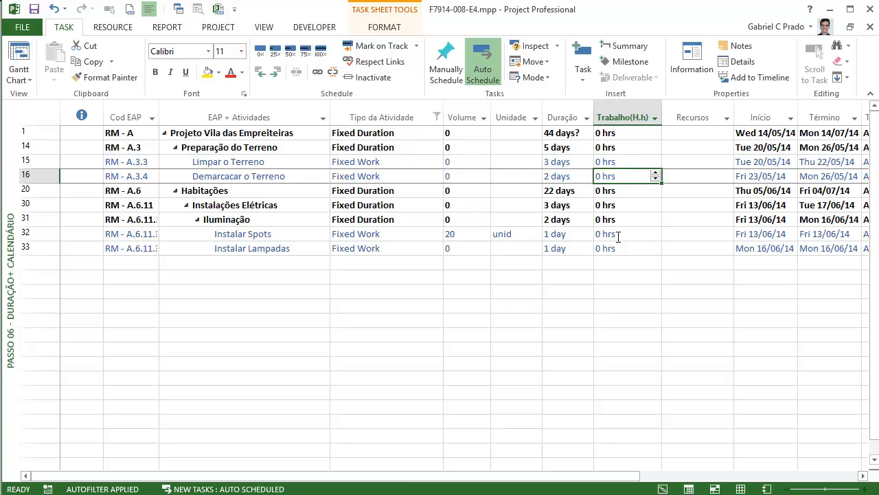
# Step: Review the Limpar o Terreno row from its activity type through volume, unit, duration, work hours and resources
pyautogui.press('Left')
pyautogui.press('Left')
pyautogui.press('Up')
pyautogui.press('Right')
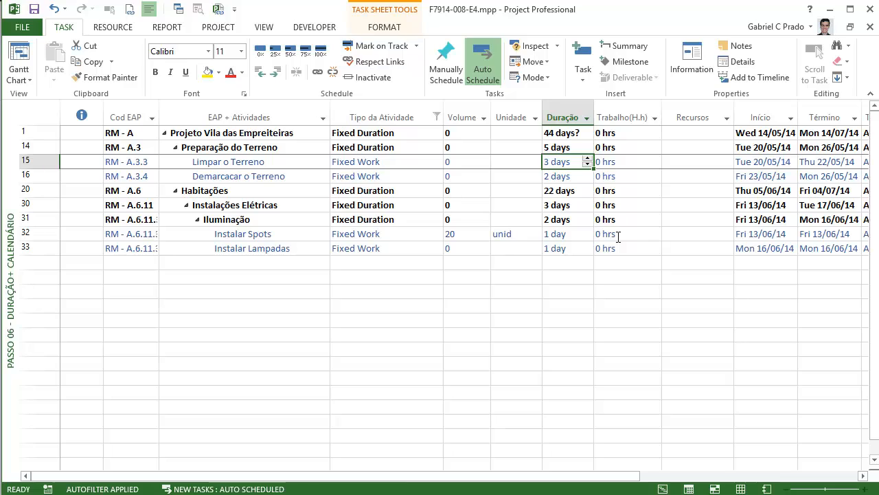
pyautogui.press('Down')
pyautogui.press('Up')
pyautogui.press('Right')
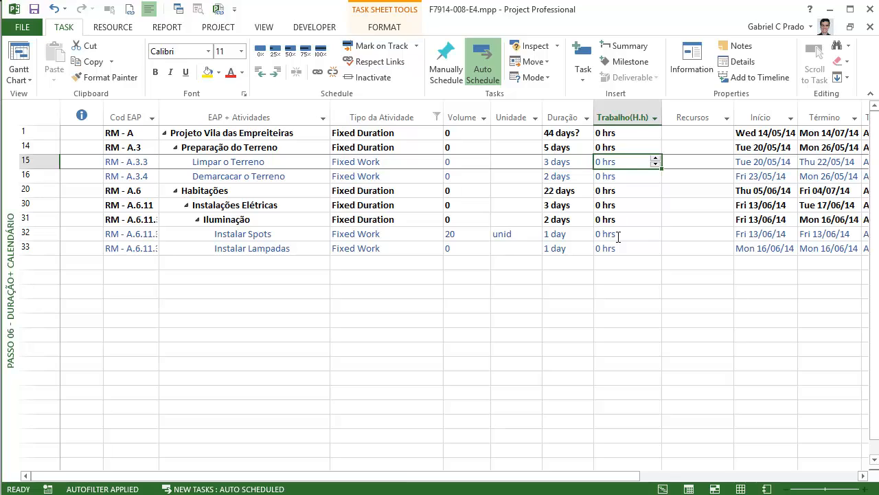
pyautogui.press('Tab')
pyautogui.hotkey('shift', 'Tab')
pyautogui.hotkey('shift', 'Tab')
pyautogui.hotkey('shift', 'Tab')
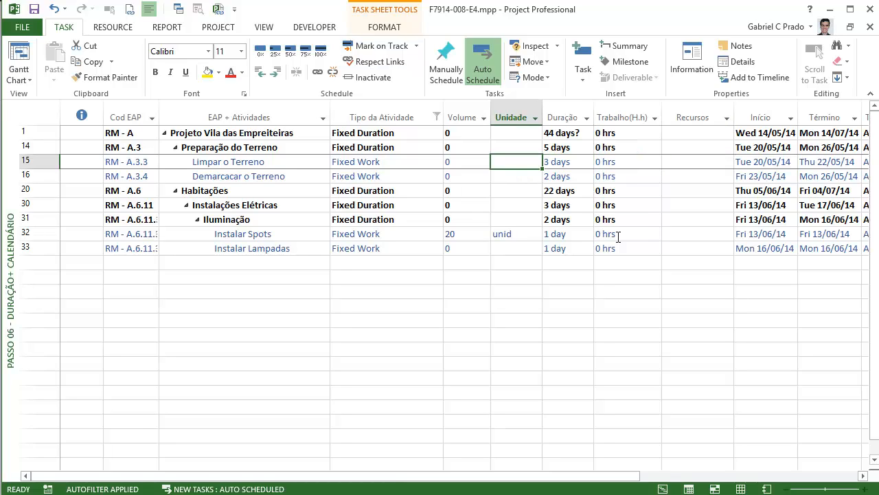
pyautogui.press('Tab')
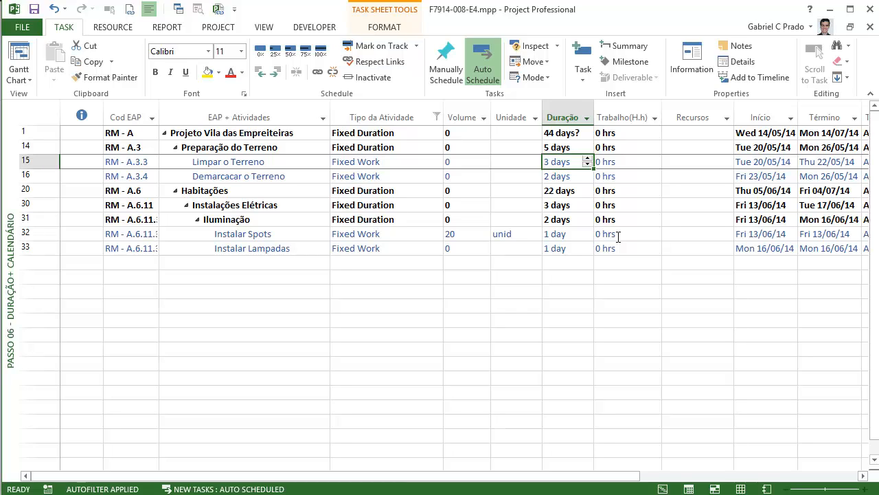
pyautogui.press('Tab')
pyautogui.press('Tab')
pyautogui.hotkey('shift', 'Tab')
pyautogui.hotkey('shift', 'Tab')
pyautogui.hotkey('shift', 'Tab')
pyautogui.hotkey('shift', 'Tab')
pyautogui.hotkey('shift', 'Tab')
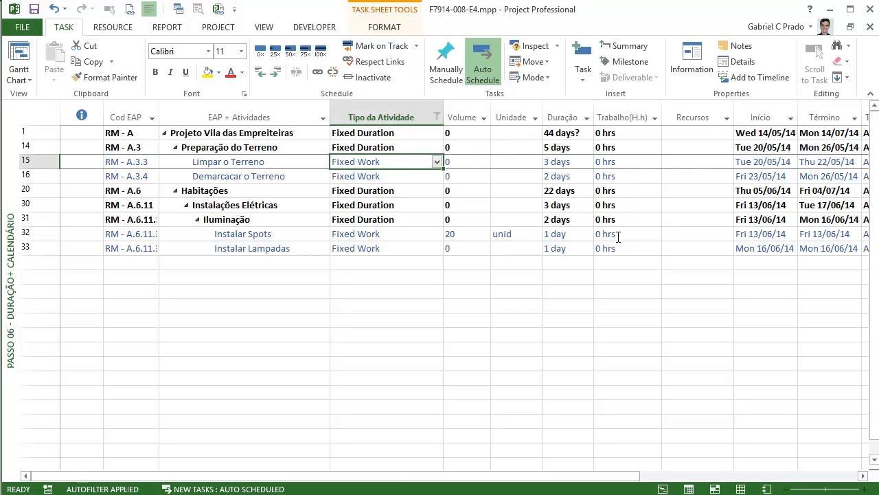
pyautogui.press('Tab')
pyautogui.press('Tab')
pyautogui.press('Tab')
pyautogui.press('Tab')
pyautogui.press('Tab')
pyautogui.hotkey('shift', 'Tab')
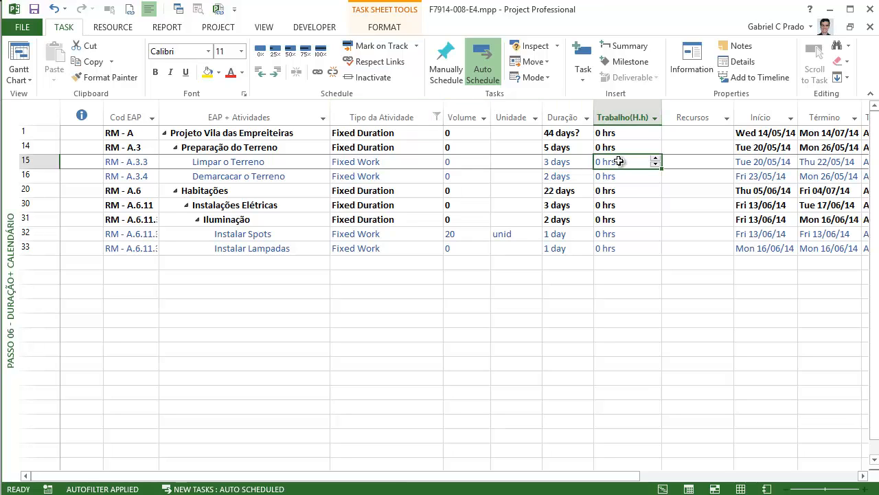
# Step: Show all activity types again in the Tipo da Atividade column filter
pyautogui.click(437, 118)
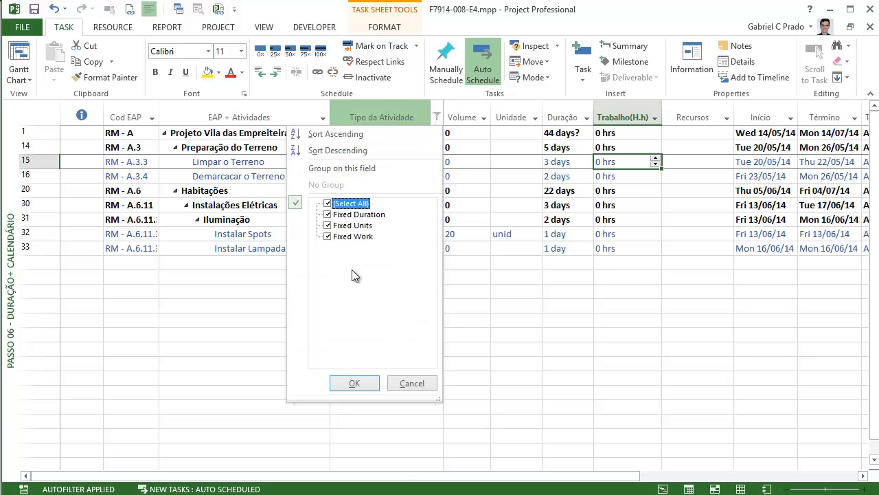
pyautogui.click(355, 383)
pyautogui.click(696, 199)
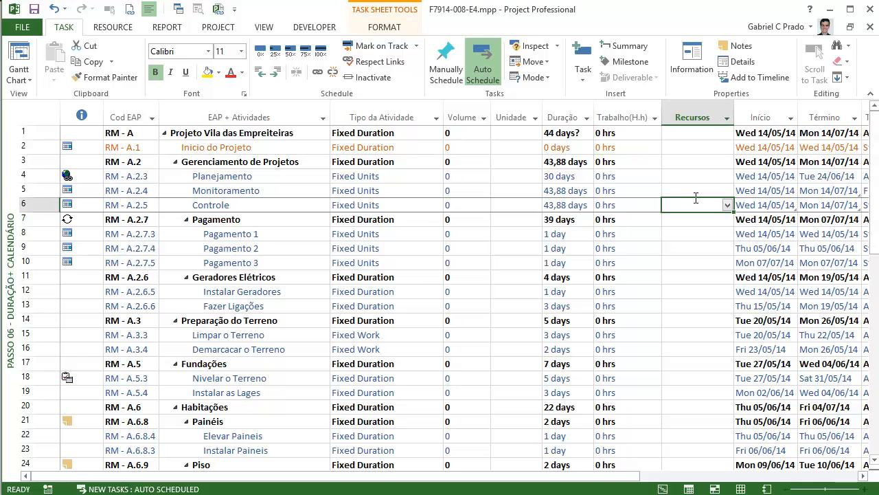
# Step: Review the Início, Término and restriction columns for the Controle row and the Pagamento rows below it
pyautogui.press('Right')
pyautogui.press('Right')
pyautogui.press('Right')
pyautogui.press('Right')
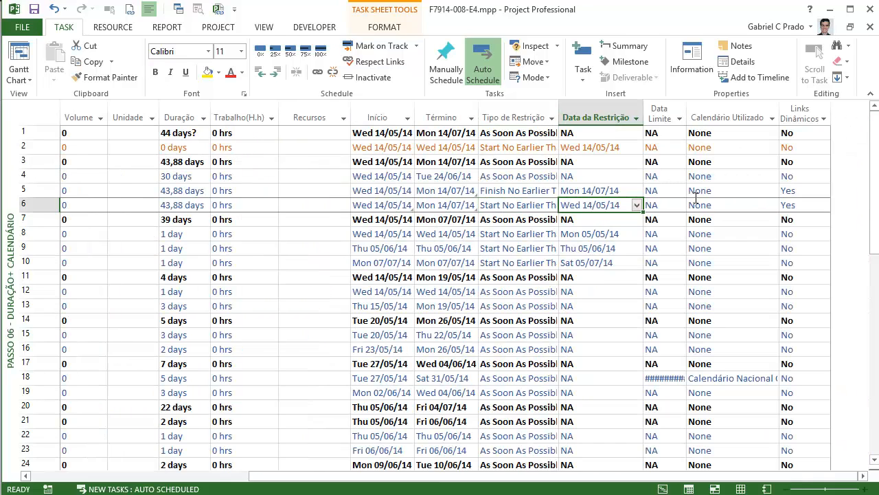
pyautogui.press('Left')
pyautogui.press('Left')
pyautogui.press('Left')
pyautogui.press('Right')
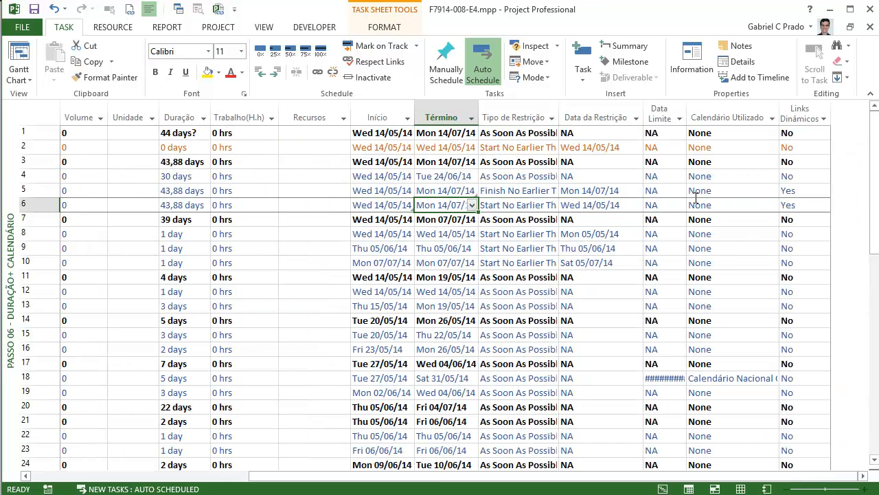
pyautogui.press('Left')
pyautogui.press('Down')
pyautogui.press('Down')
pyautogui.press('Down')
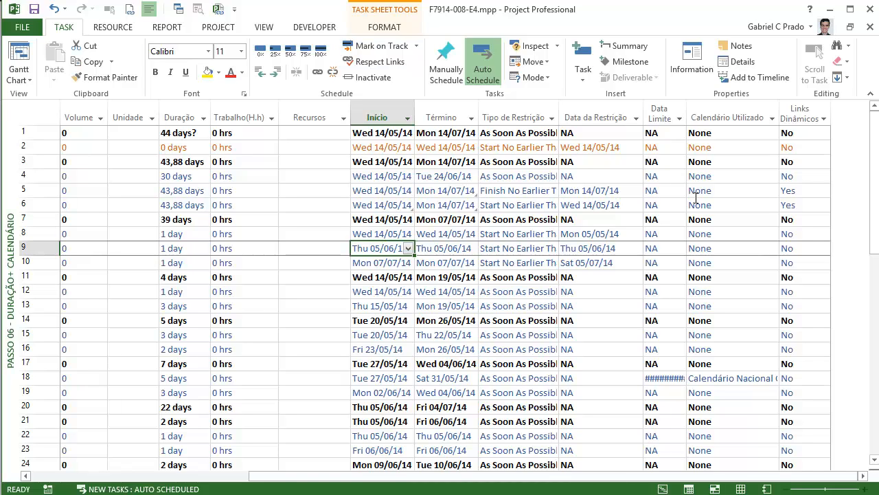
# Step: Compare the Início, Término and Recursos cells of the rows from Pagamento 2 down to Limpar o Terreno
pyautogui.press('Right')
pyautogui.press('Left')
pyautogui.press('Down')
pyautogui.press('Down')
pyautogui.press('Right')
pyautogui.press('Right')
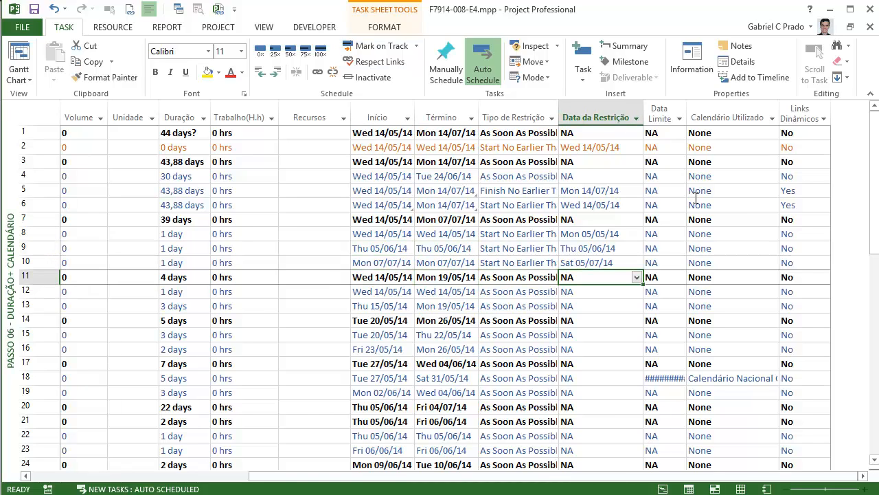
pyautogui.press('Left')
pyautogui.press('Left')
pyautogui.press('Left')
pyautogui.press('Left')
pyautogui.press('Down')
pyautogui.press('Down')
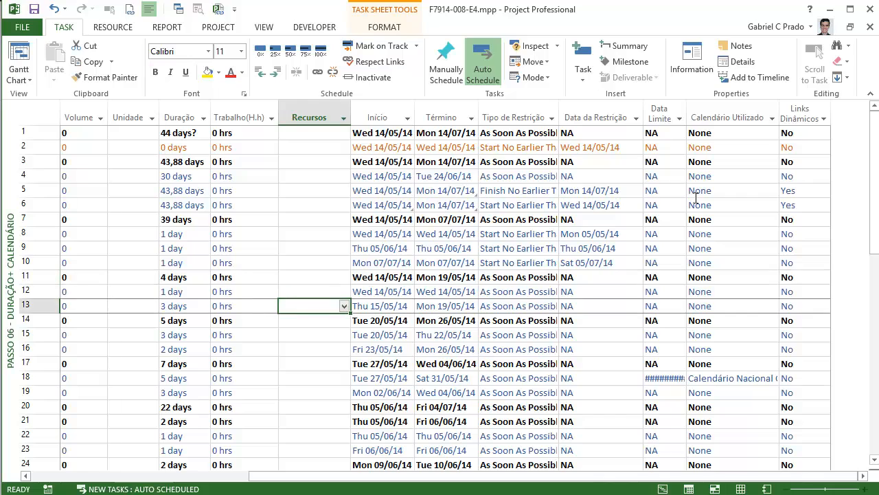
pyautogui.press('Right')
pyautogui.press('Down')
pyautogui.press('Down')
pyautogui.press('Right')
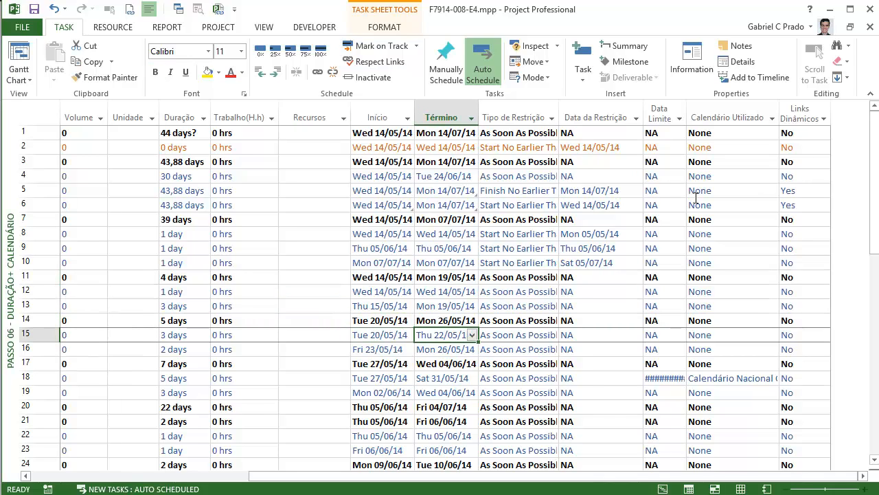
# Step: Examine the available Tipo de Restrição options for Limpar o Terreno without changing its constraint
pyautogui.press('Right')
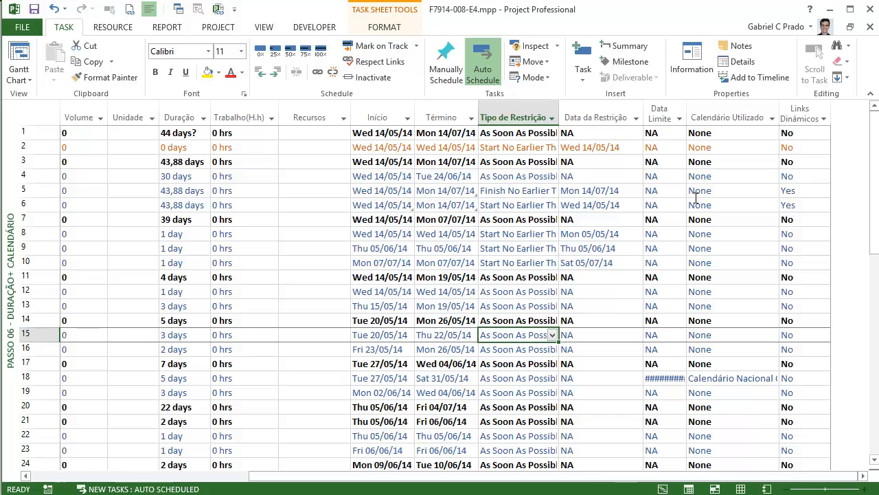
pyautogui.click(551, 335)
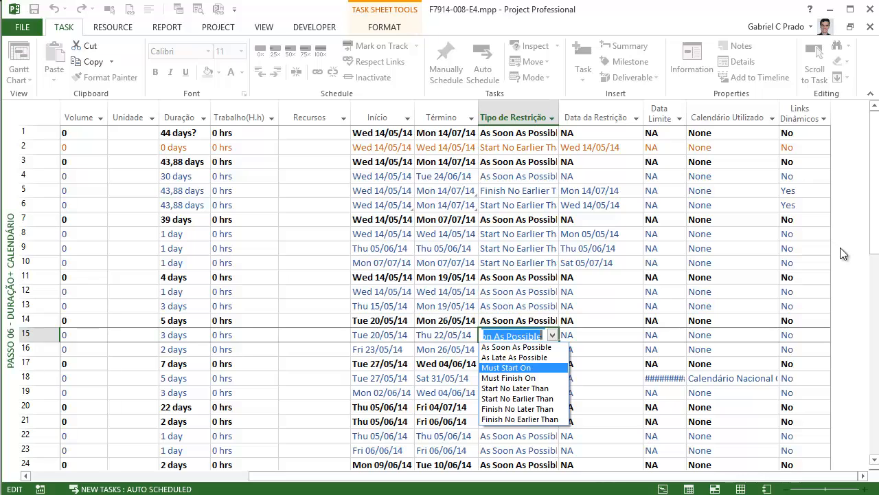
pyautogui.press('Escape')
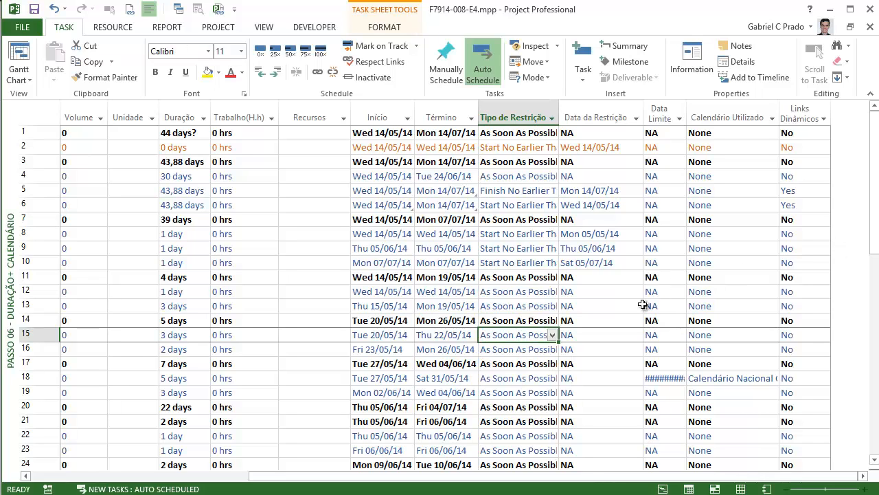
pyautogui.click(575, 335)
pyautogui.click(556, 337)
pyautogui.click(552, 336)
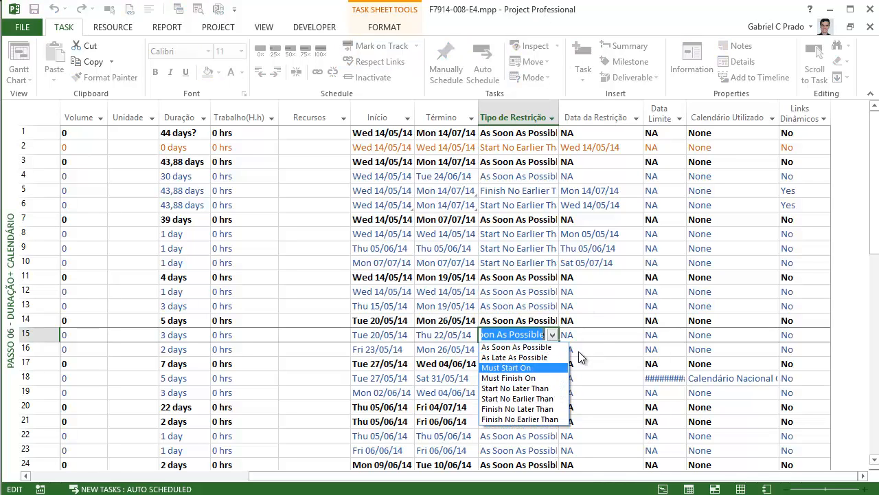
pyautogui.click(602, 332)
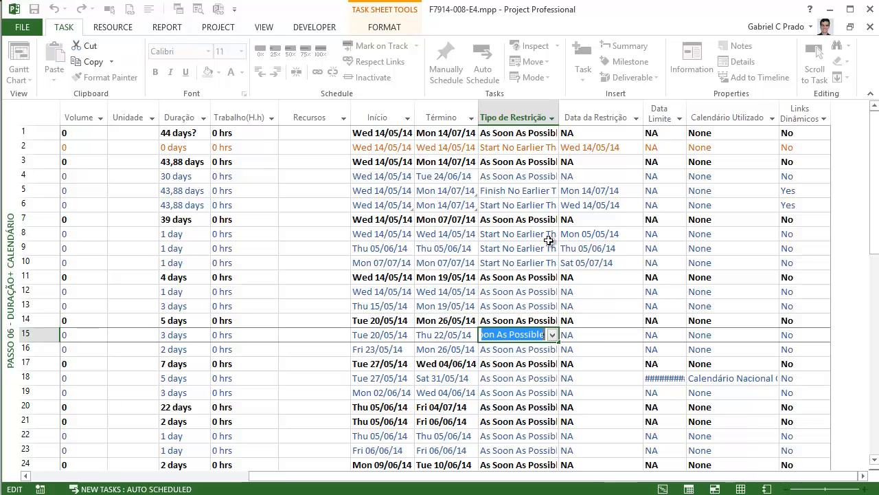
pyautogui.click(606, 336)
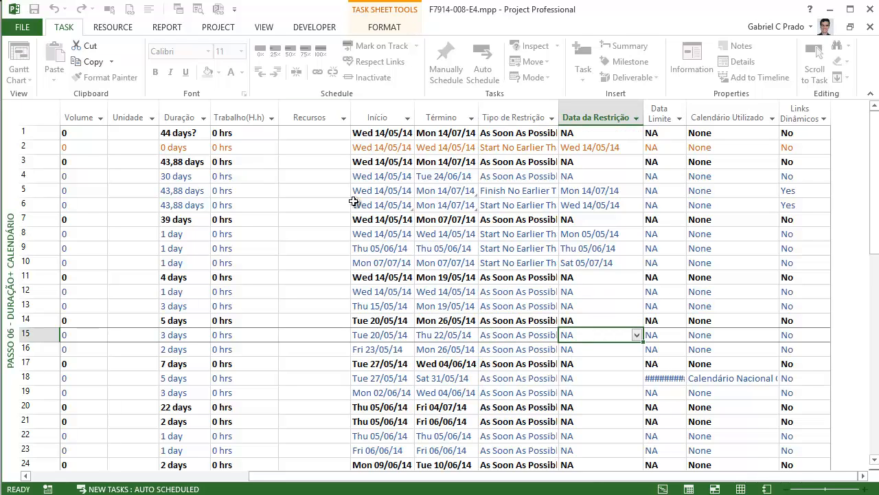
# Step: Check the start date and scheduling direction in the Project Information settings, leaving them unmodified
pyautogui.click(217, 29)
pyautogui.click(143, 65)
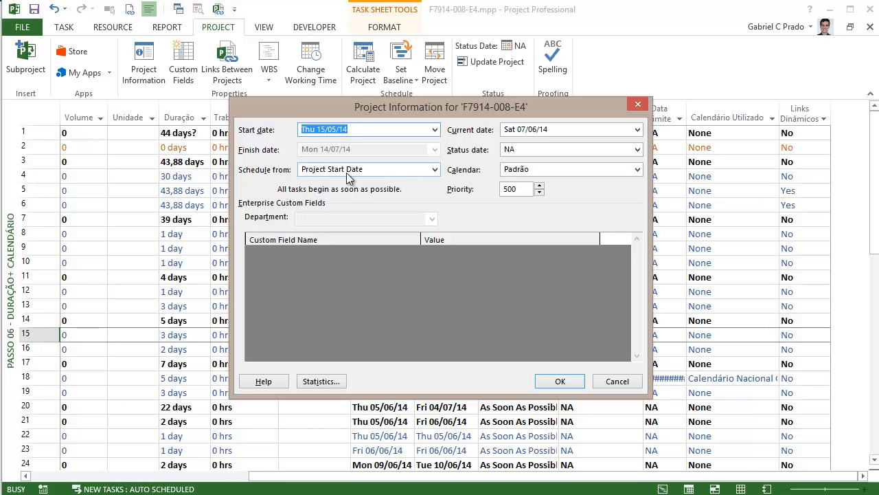
pyautogui.click(636, 105)
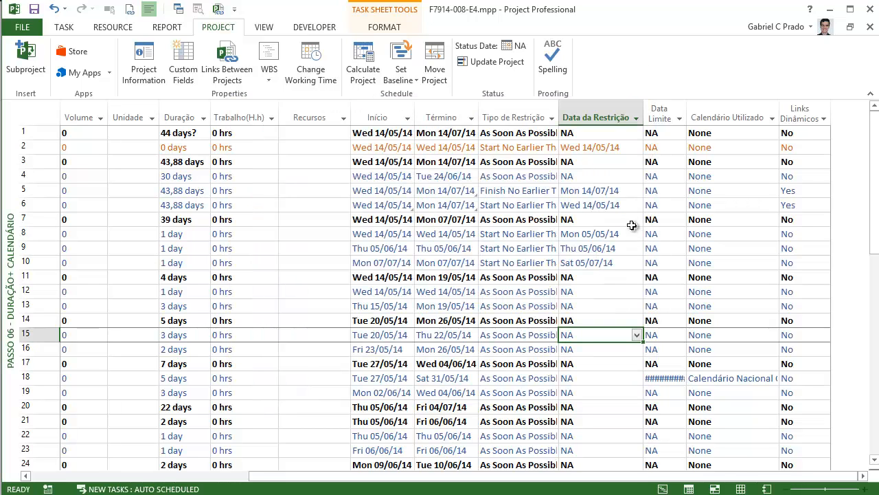
# Step: Fit the Data Limite column to the width of its dates and select the Limpar o Terreno deadline
pyautogui.doubleClick(697, 111)
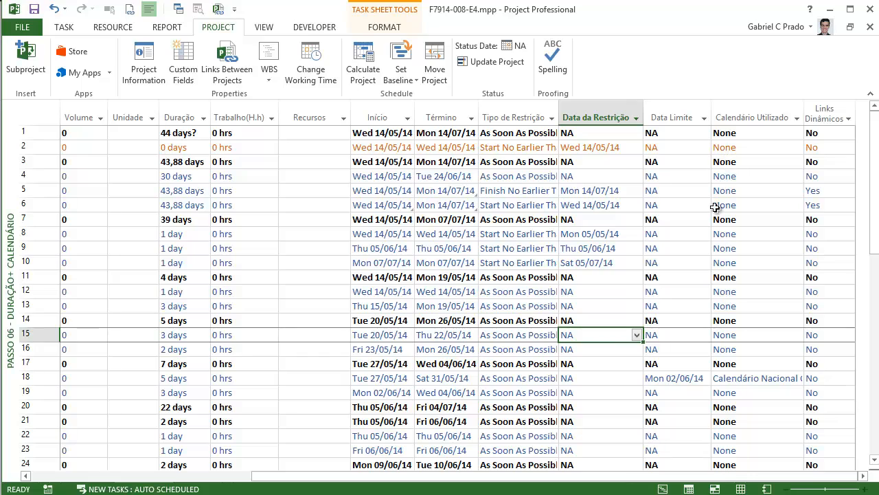
pyautogui.click(679, 335)
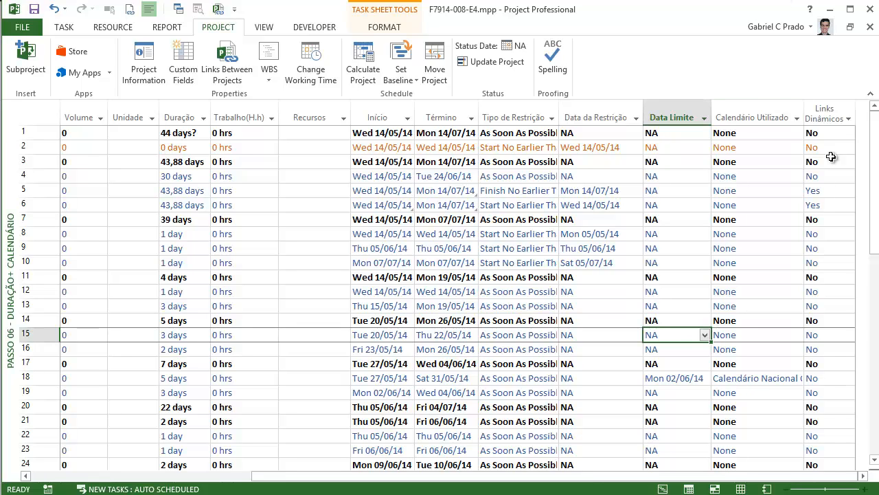
# Step: Review the Fazer Ligações row from its activity name through duration, dates and restrictions to Data Limite
pyautogui.click(548, 306)
pyautogui.press('Left')
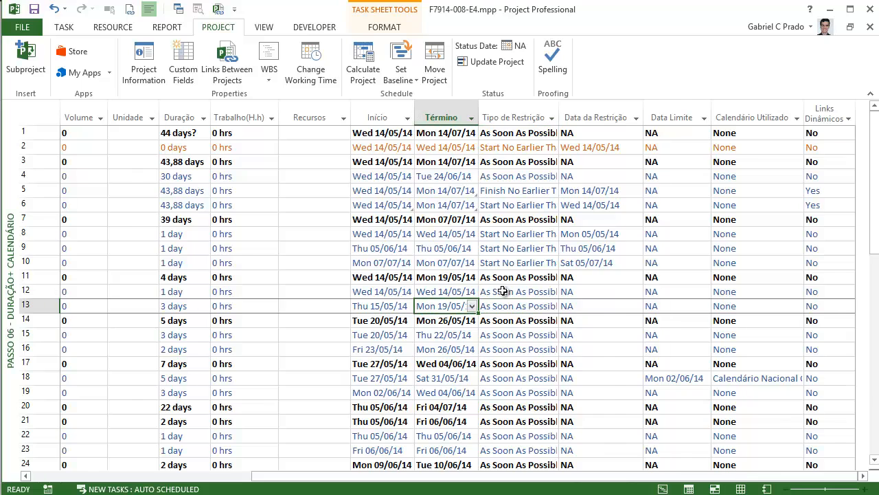
pyautogui.press('Home')
pyautogui.press('Right')
pyautogui.press('Right')
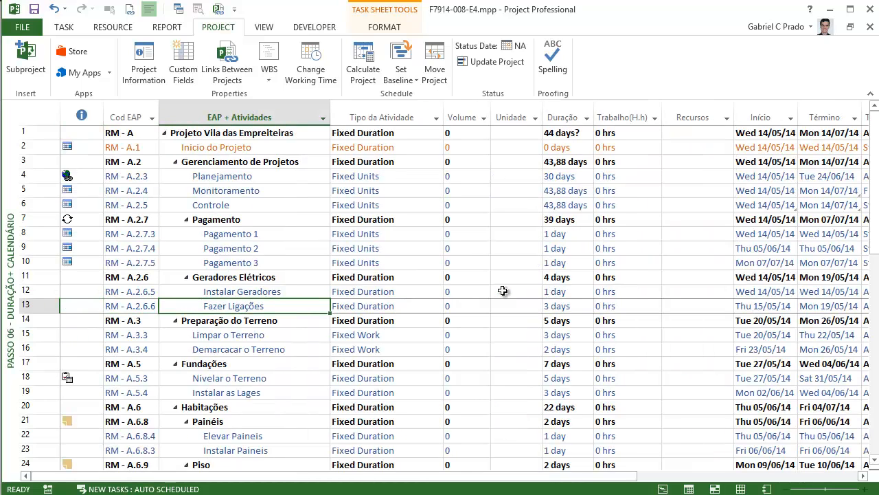
pyautogui.press('Right')
pyautogui.press('Right')
pyautogui.press('Right')
pyautogui.press('Right')
pyautogui.press('Right')
pyautogui.press('Right')
pyautogui.press('Right')
pyautogui.press('Right')
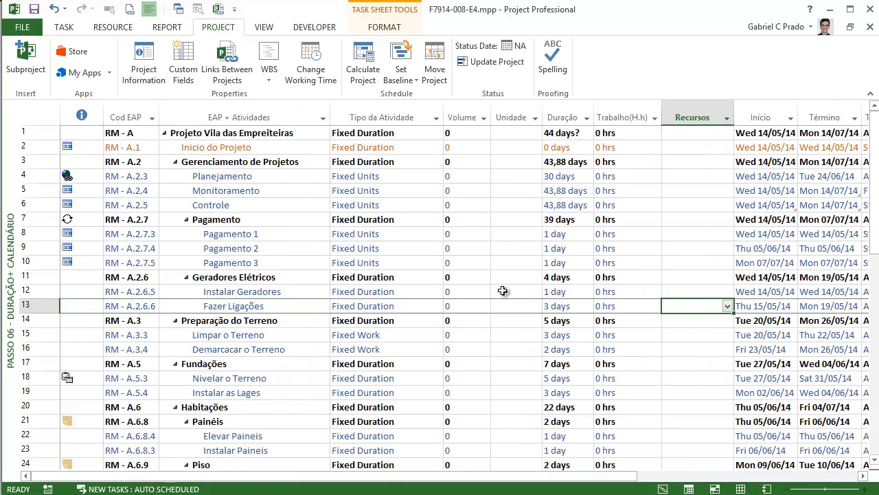
pyautogui.press('Right')
pyautogui.press('Right')
pyautogui.press('Right')
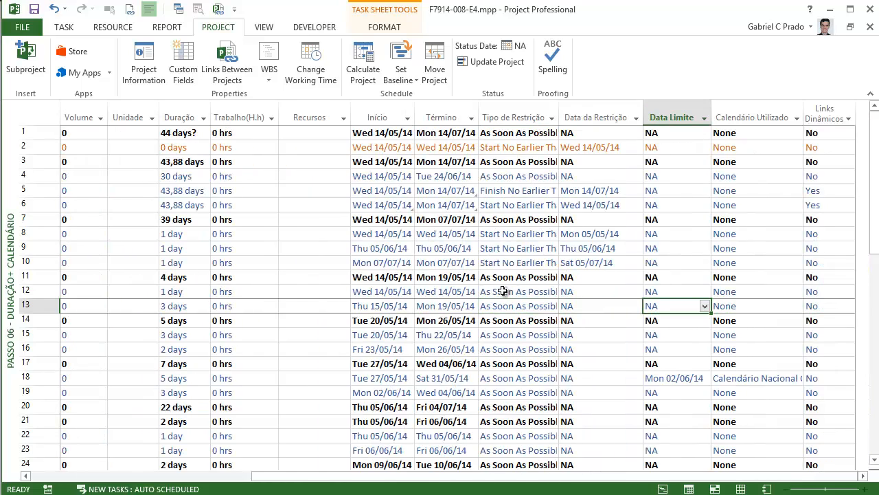
# Step: Copy the Término date of Fazer Ligações, Mon 19/05/14, into its Data Limite
pyautogui.press('Left')
pyautogui.press('Left')
pyautogui.press('Left')
pyautogui.hotkey('ctrl', 's')
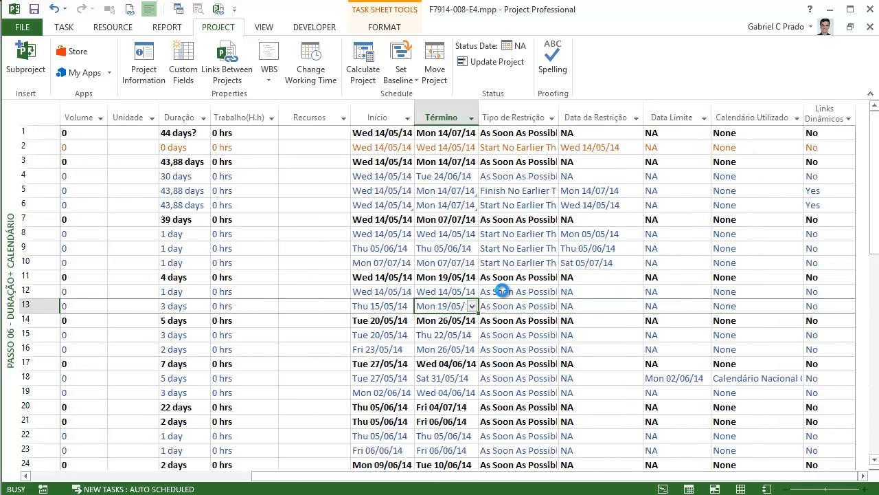
pyautogui.press('Right')
pyautogui.press('Right')
pyautogui.press('Right')
pyautogui.write('Mon 19/05/14')
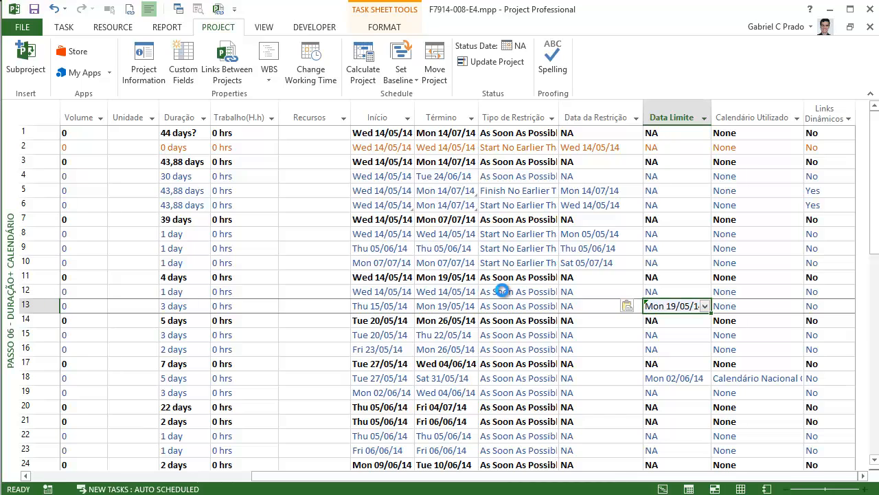
# Step: Set the Data Limite of Fazer Ligações to 17/05/14
pyautogui.press('F2')
pyautogui.press('Left')
pyautogui.press('Left')
pyautogui.press('Left')
pyautogui.press('Left')
pyautogui.press('Left')
pyautogui.press('Left')
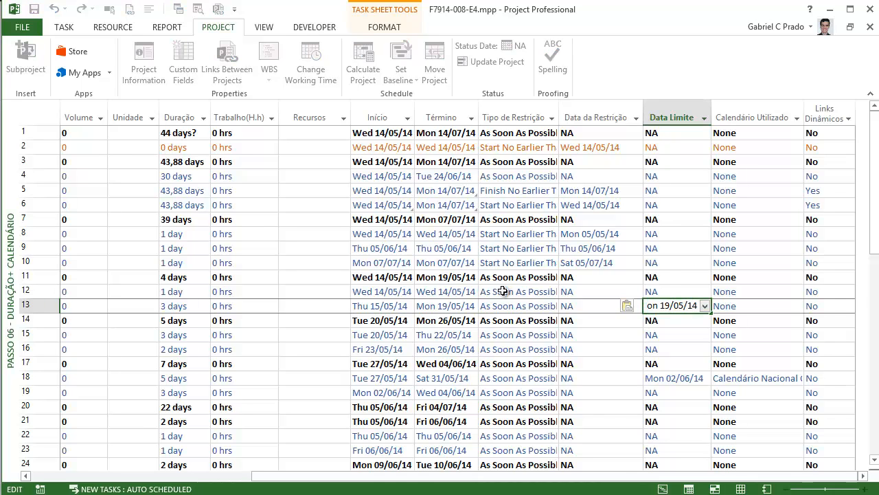
pyautogui.press('BackSpace')
pyautogui.press('BackSpace')
pyautogui.write('19')
pyautogui.press('Return')
pyautogui.press('Up')
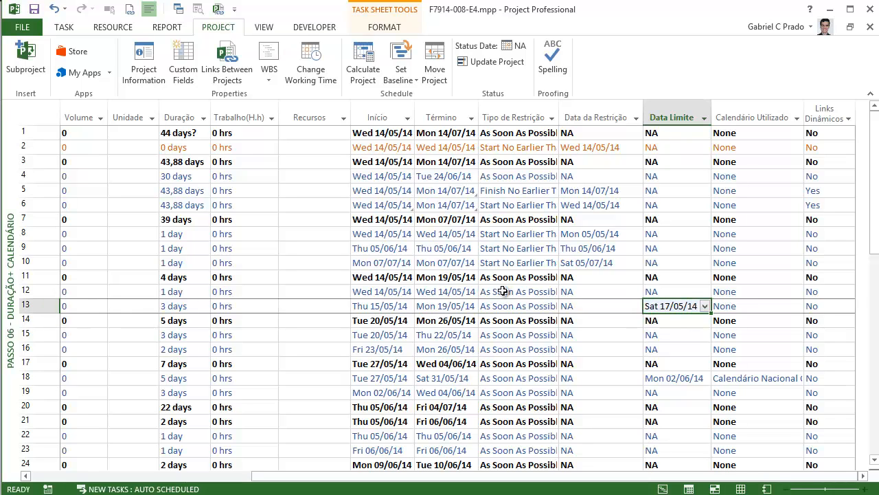
# Step: Compare the Fazer Ligações start and finish dates with its deadline and inspect the row's indicator column
pyautogui.press('Left')
pyautogui.press('Left')
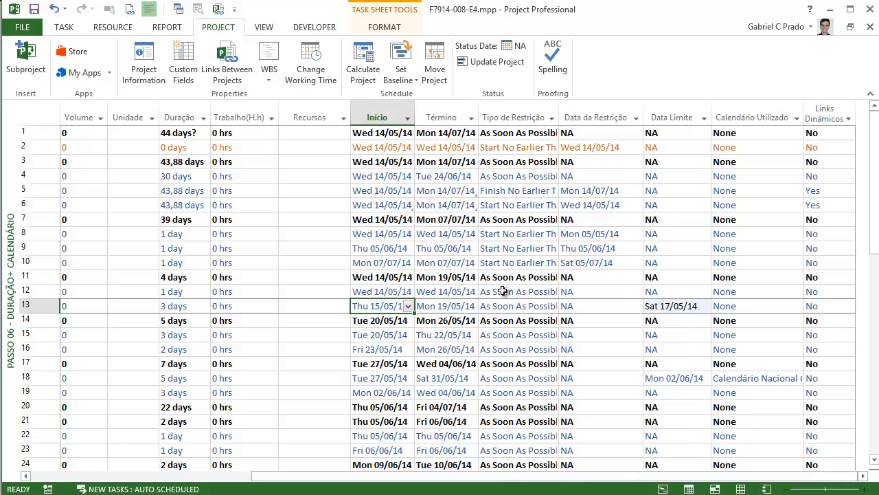
pyautogui.press('Right')
pyautogui.press('Left')
pyautogui.press('Left')
pyautogui.press('Left')
pyautogui.press('Left')
pyautogui.press('Left')
pyautogui.press('Left')
pyautogui.press('Left')
pyautogui.press('Left')
pyautogui.press('Left')
pyautogui.press('Left')
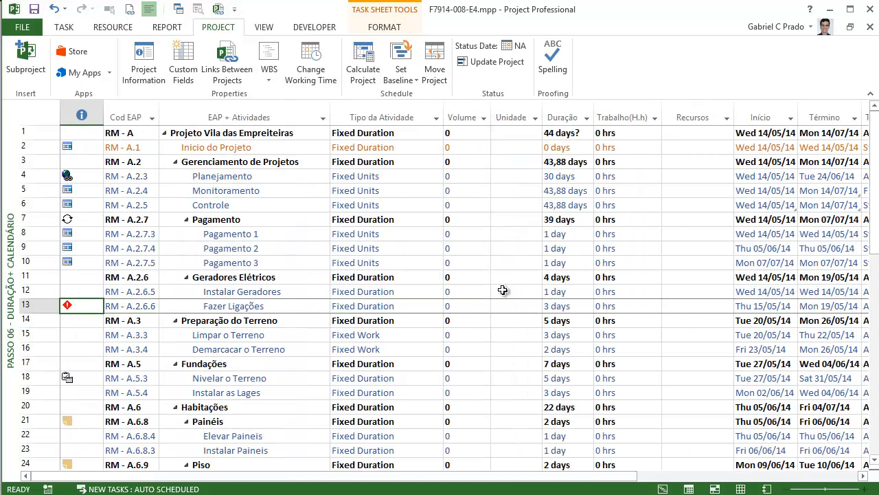
# Step: Clear the Data Limite of Fazer Ligações and go to its Calendário Utilizado
pyautogui.press('Right')
pyautogui.press('Right')
pyautogui.press('Right')
pyautogui.press('Right')
pyautogui.press('Right')
pyautogui.press('Right')
pyautogui.press('Right')
pyautogui.press('Right')
pyautogui.press('Right')
pyautogui.press('Right')
pyautogui.press('Right')
pyautogui.press('Right')
pyautogui.press('Right')
pyautogui.press('Right')
pyautogui.press('Right')
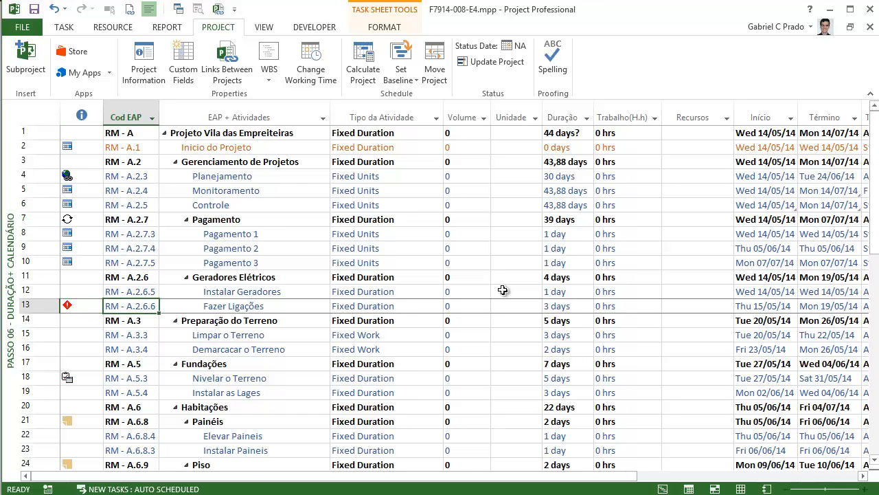
pyautogui.press('Left')
pyautogui.press('Left')
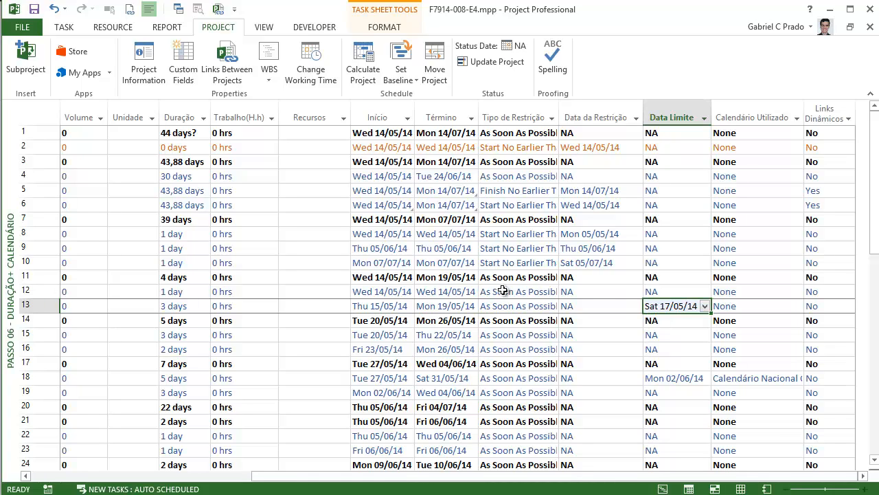
pyautogui.press('Delete')
pyautogui.press('Right')
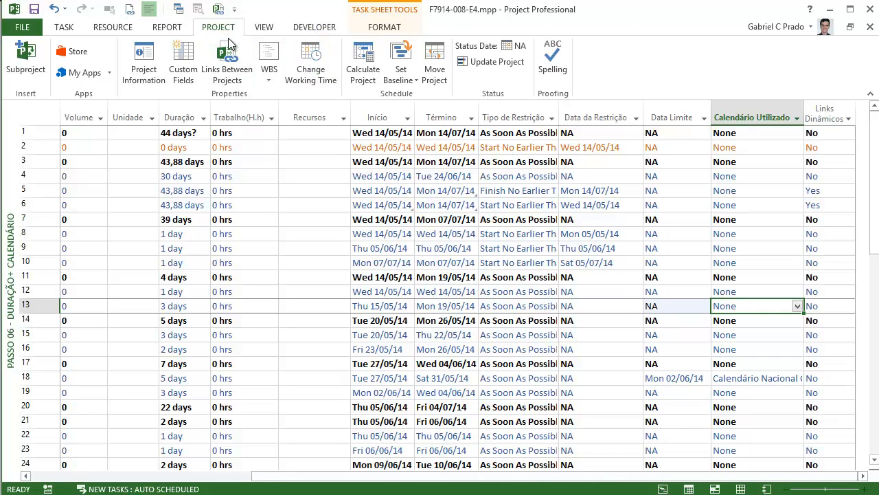
# Step: Open the default work week details of Calendário Especial SD in the Change Working Time settings
pyautogui.click(314, 59)
pyautogui.click(465, 72)
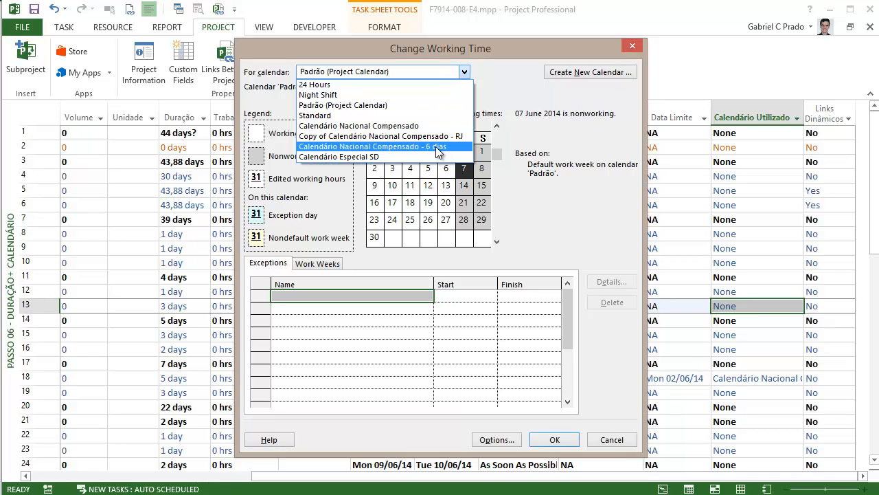
pyautogui.click(376, 157)
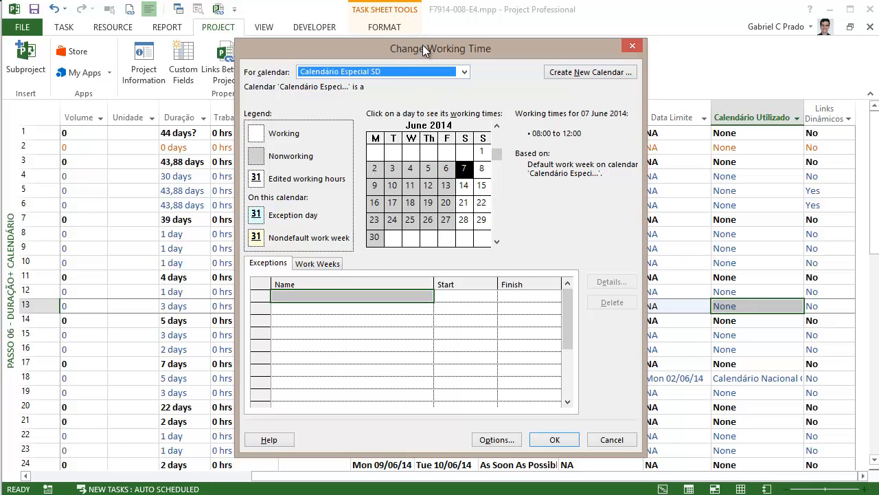
pyautogui.moveTo(422, 44); pyautogui.dragTo(406, 28)
pyautogui.click(321, 248)
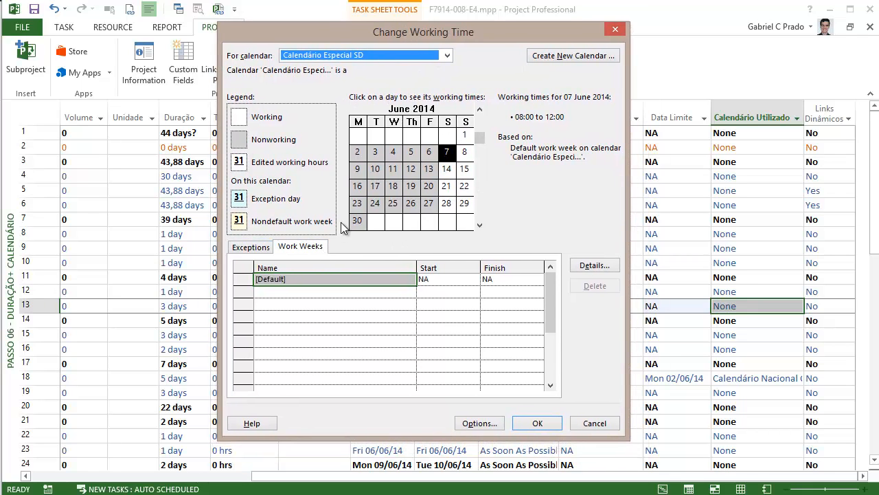
pyautogui.click(582, 267)
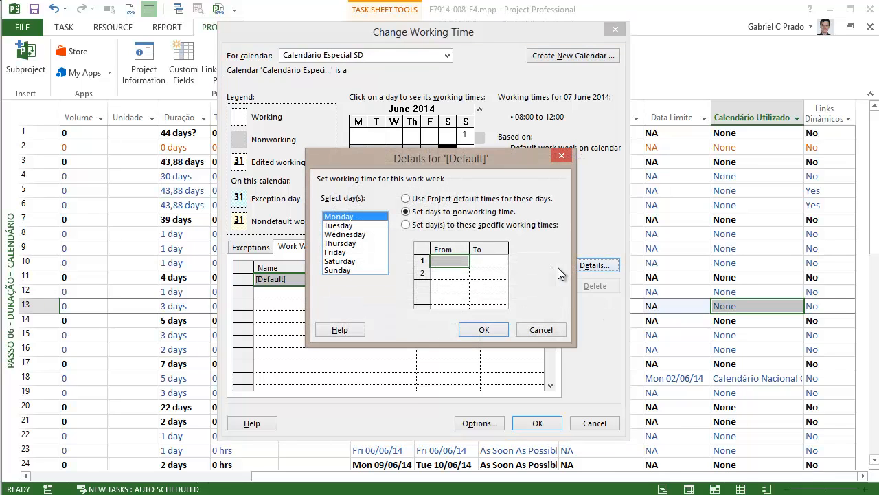
# Step: Review each weekday's working time in the default work week of Calendário Especial SD, from Tuesday to Sunday, and close its details unchanged
pyautogui.click(357, 226)
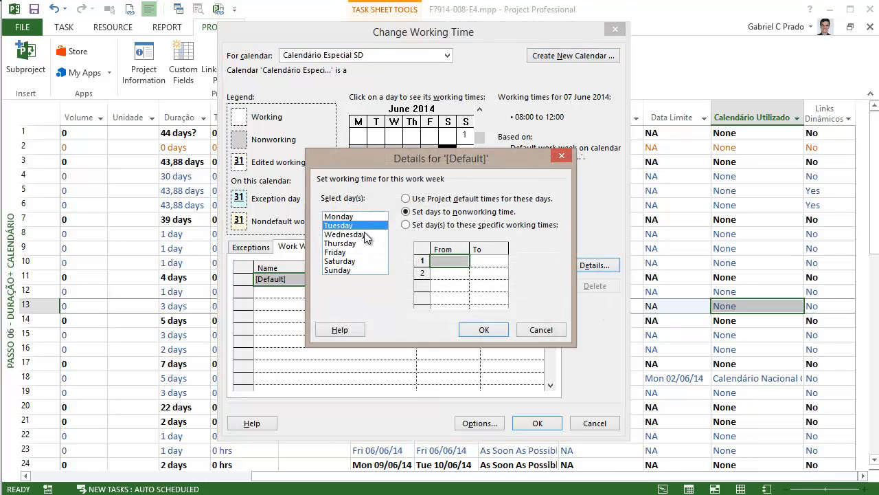
pyautogui.click(365, 235)
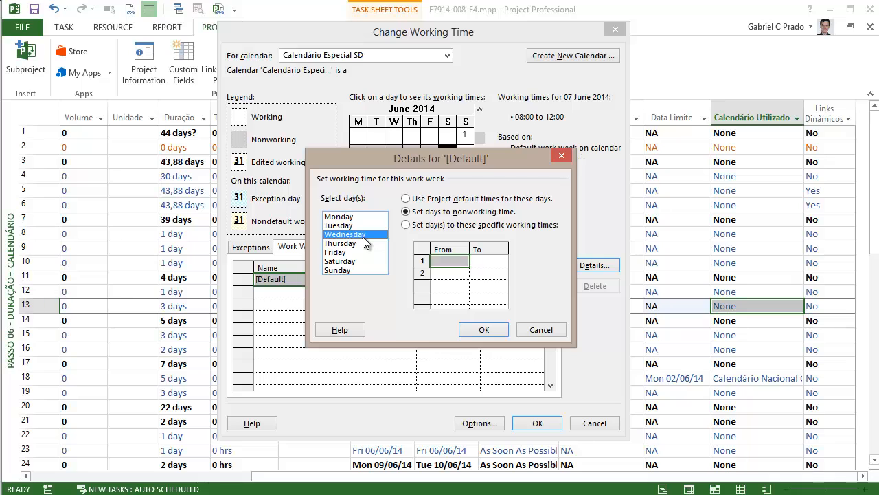
pyautogui.press('Up')
pyautogui.click(365, 240)
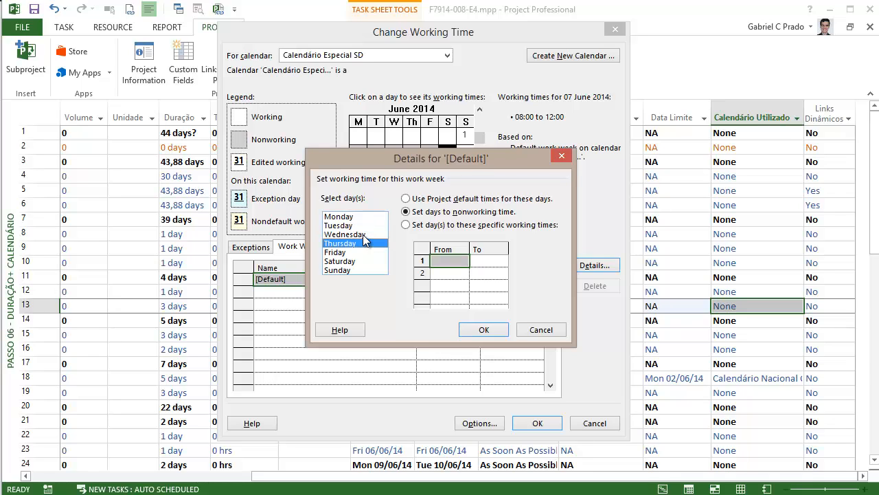
pyautogui.press('Down')
pyautogui.press('Down')
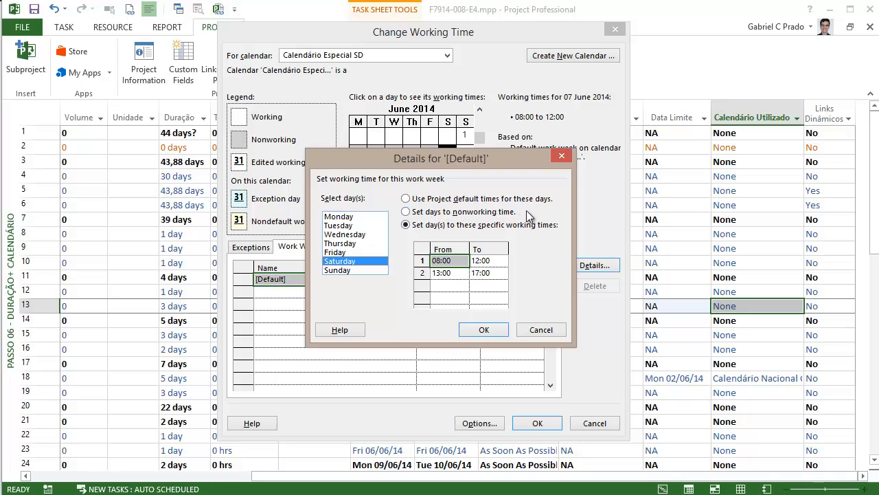
pyautogui.press('Down')
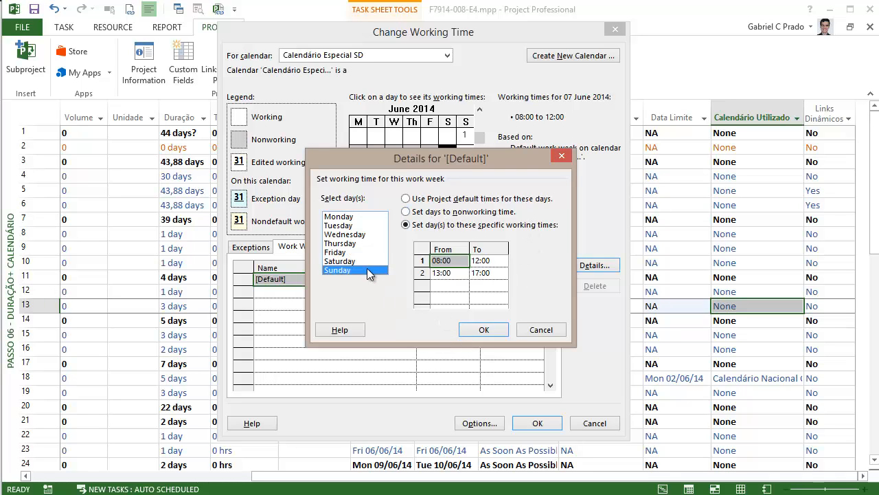
pyautogui.press('Up')
pyautogui.press('Down')
pyautogui.click(355, 262)
pyautogui.click(355, 272)
pyautogui.moveTo(440, 165); pyautogui.dragTo(442, 130)
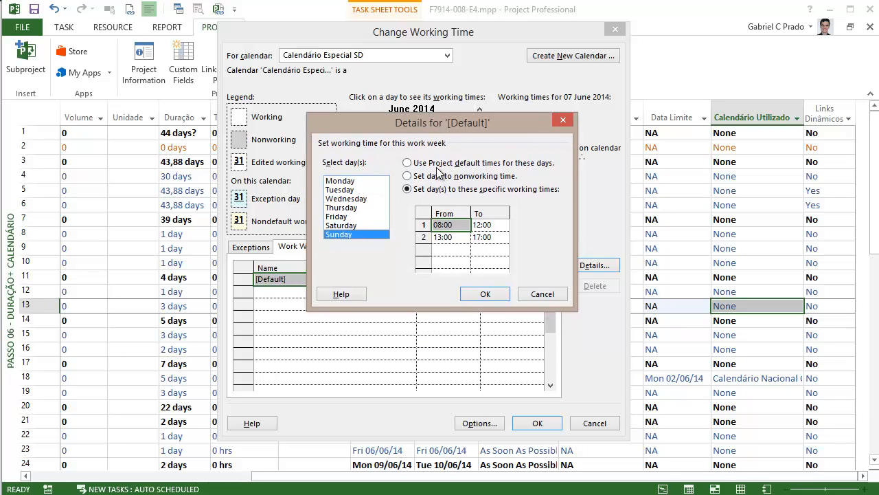
pyautogui.click(553, 296)
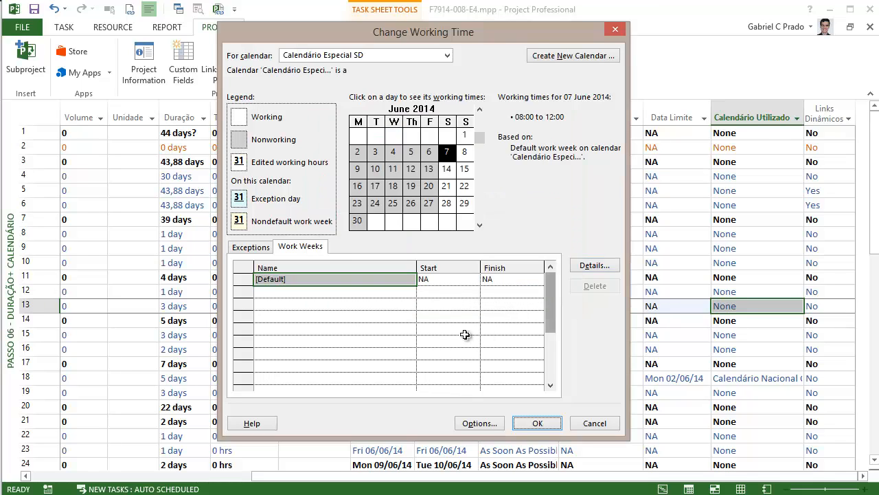
# Step: Add an exception named teste for 07/06/2014 to Calendário Especial SD
pyautogui.click(251, 247)
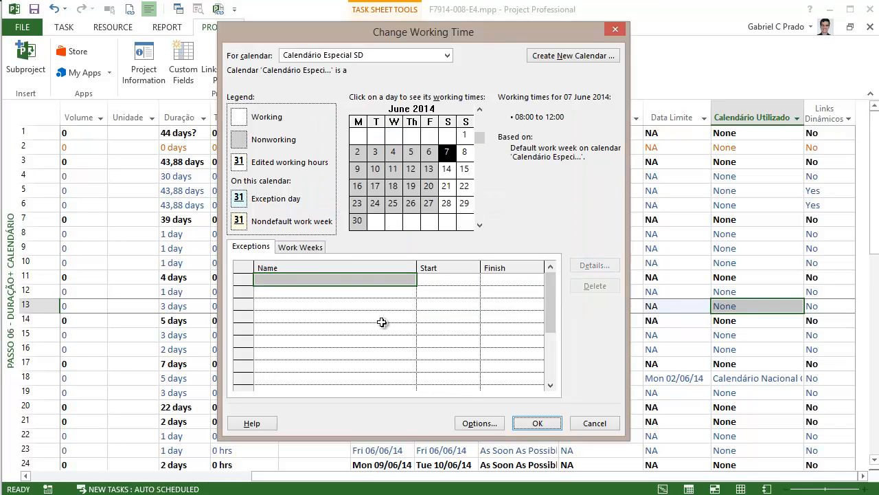
pyautogui.click(343, 275)
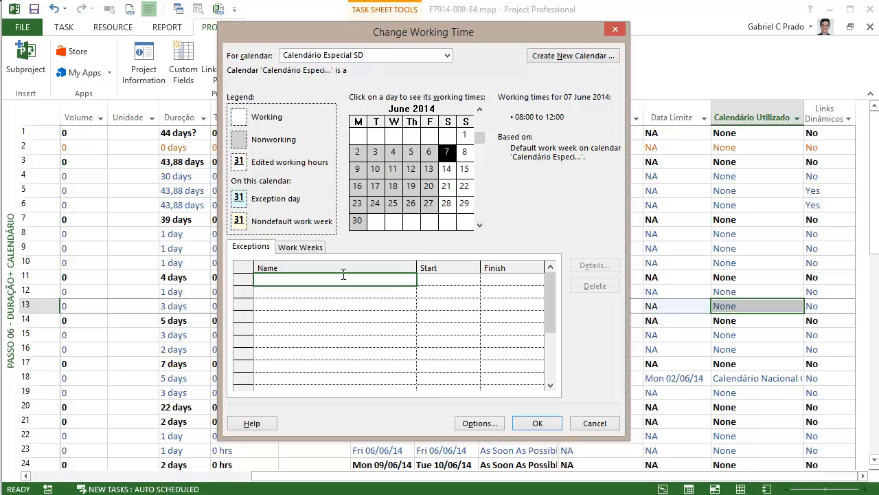
pyautogui.write('teste')
pyautogui.press('Return')
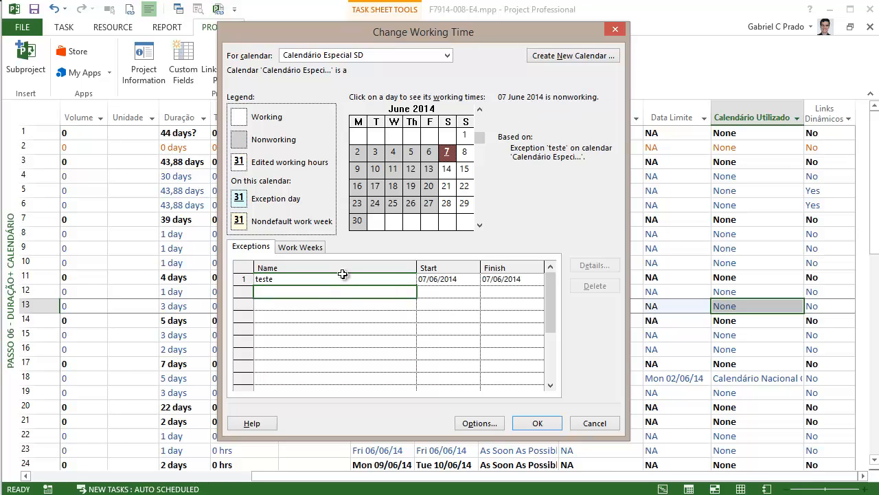
# Step: Set the teste exception to use working times and add a third period from 18:00 to 22:00
pyautogui.doubleClick(346, 278)
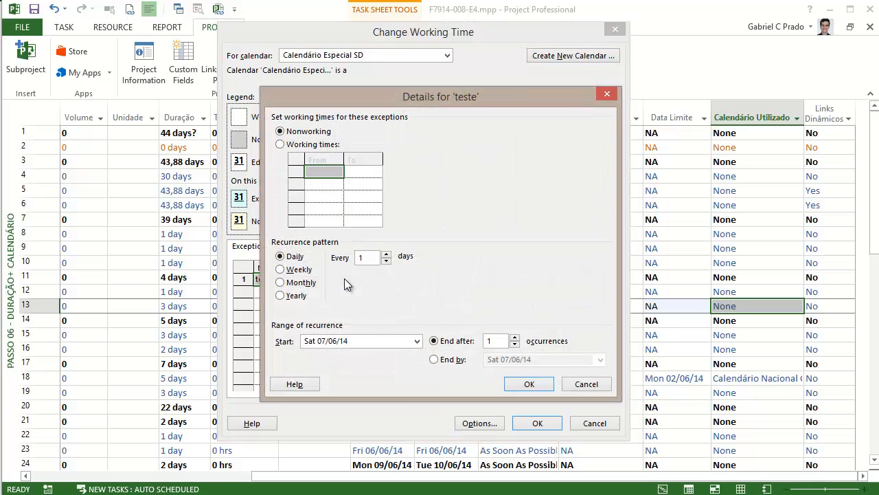
pyautogui.moveTo(480, 157); pyautogui.dragTo(551, 199)
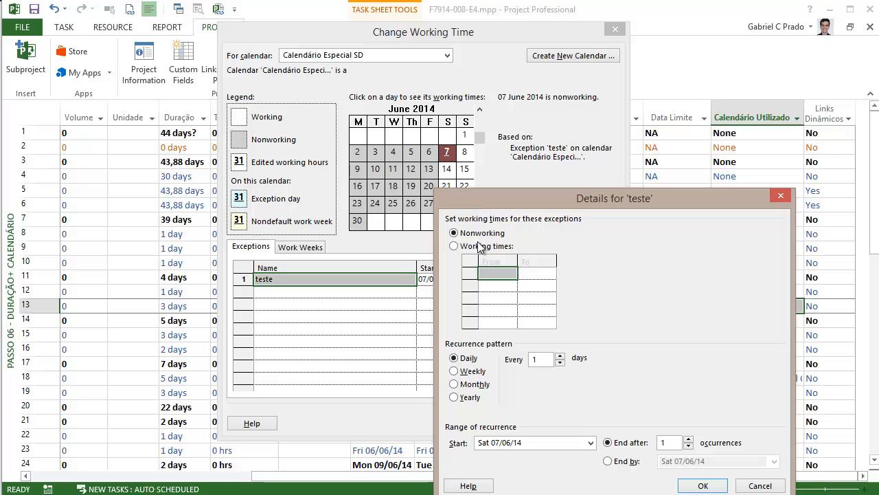
pyautogui.click(454, 246)
pyautogui.click(499, 298)
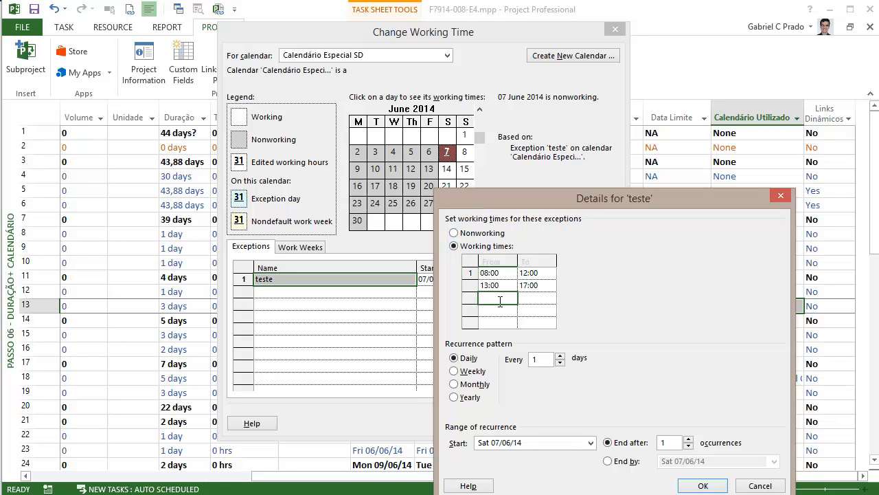
pyautogui.write('18:00')
pyautogui.press('Tab')
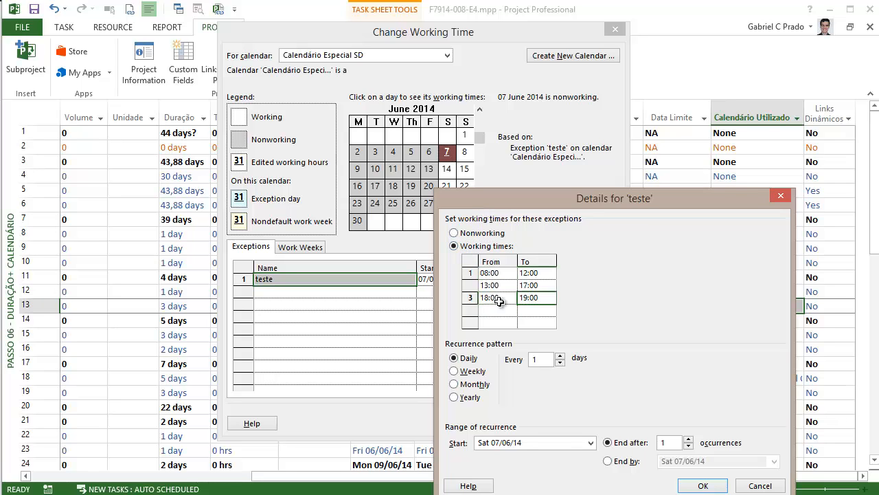
pyautogui.write('22:00')
pyautogui.press('Return')
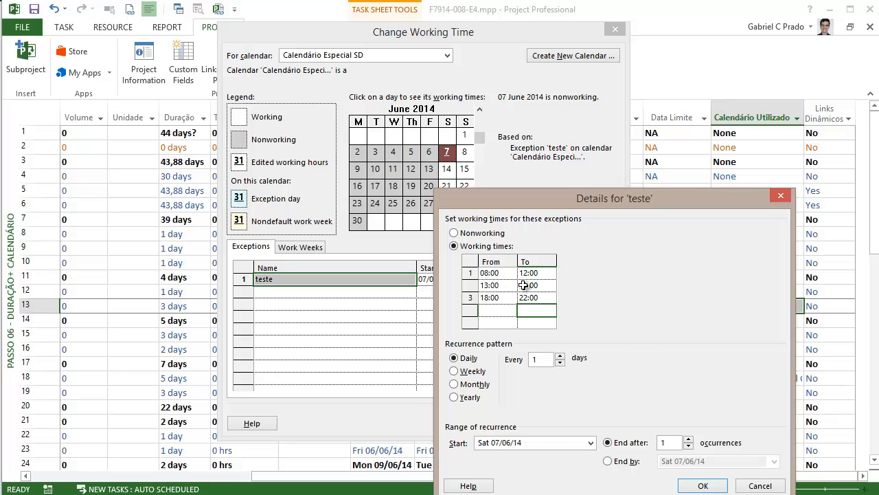
# Step: Remove the second and third working periods from the teste exception, leaving 08:00 to 12:00, and discard the edits to its details
pyautogui.moveTo(568, 195); pyautogui.dragTo(345, 233)
pyautogui.click(468, 189)
pyautogui.click(505, 181)
pyautogui.click(506, 190)
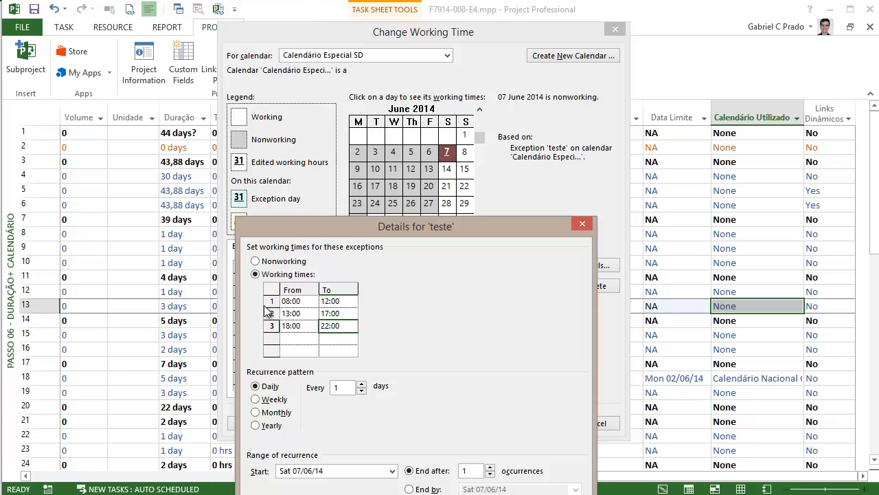
pyautogui.moveTo(338, 230); pyautogui.dragTo(375, 141)
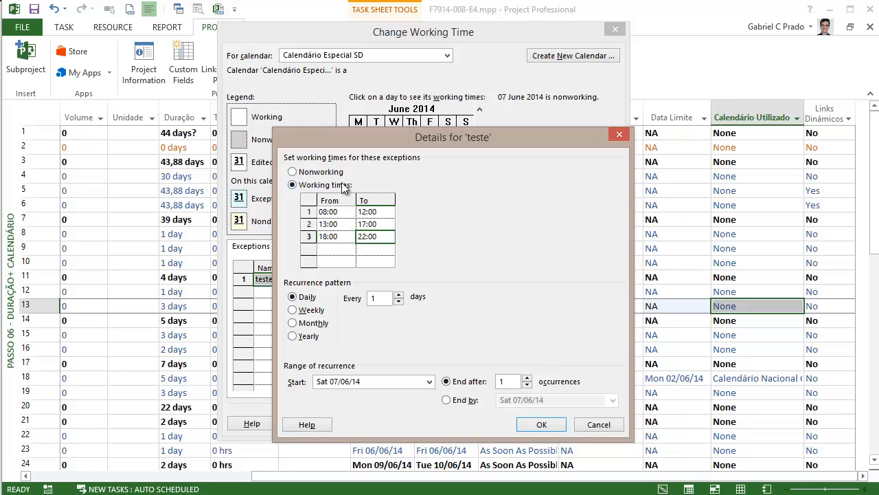
pyautogui.moveTo(329, 224); pyautogui.dragTo(370, 238)
pyautogui.press('Delete')
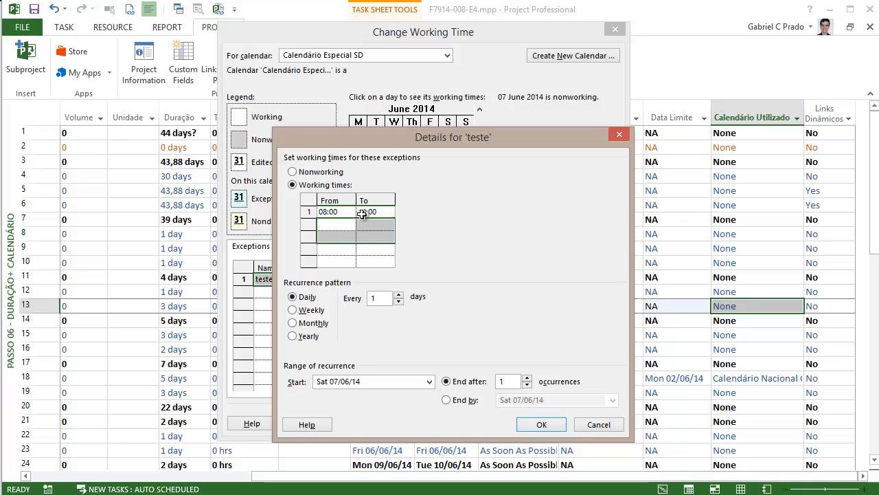
pyautogui.click(362, 213)
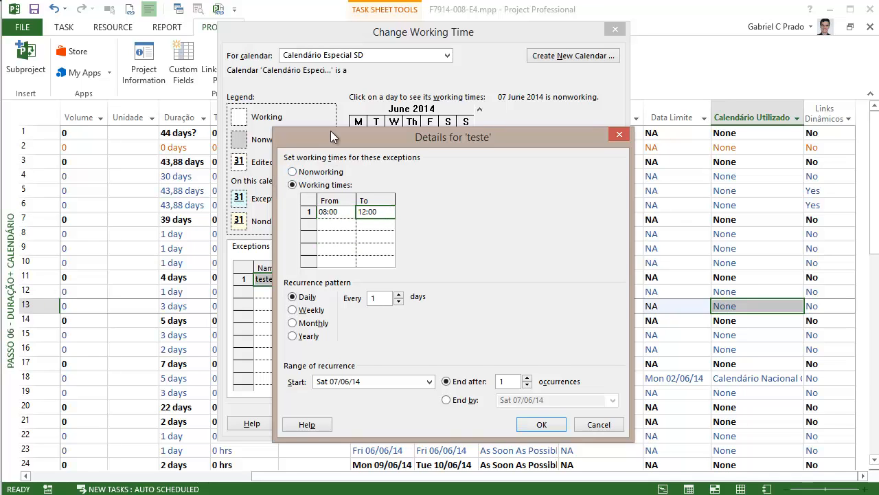
pyautogui.moveTo(314, 133); pyautogui.dragTo(289, 123)
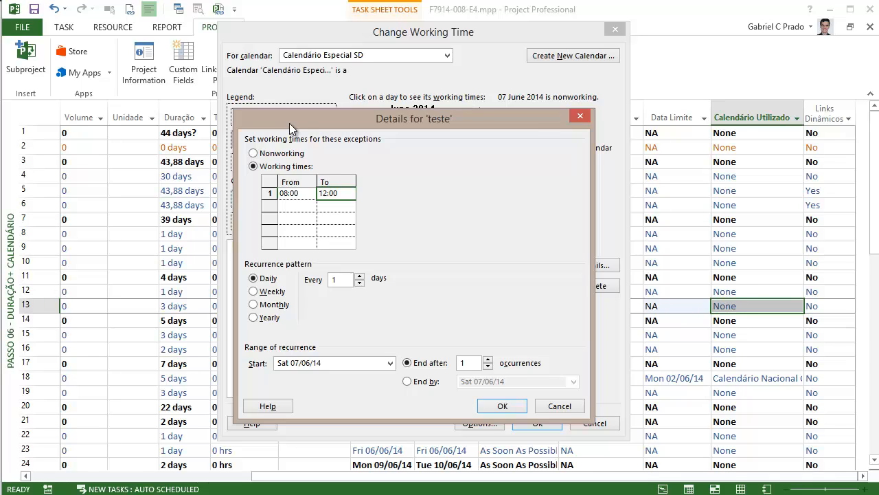
pyautogui.click(306, 195)
pyautogui.click(324, 194)
pyautogui.click(578, 404)
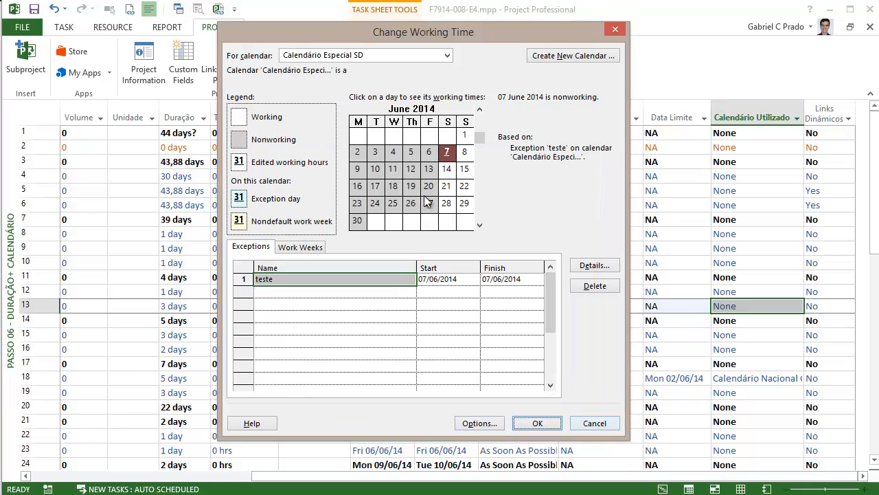
# Step: Make the teste exception a working day from 08:00 to 12:00 by removing the afternoon period, and discard all the calendar changes
pyautogui.click(428, 169)
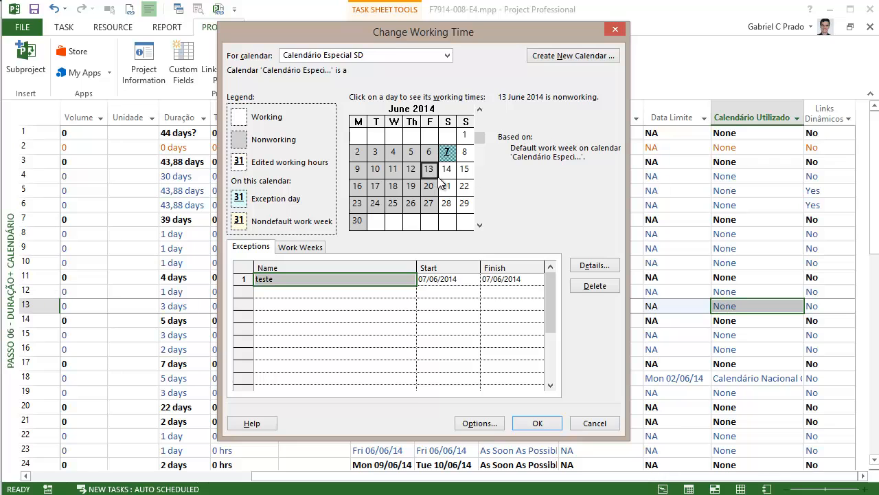
pyautogui.doubleClick(314, 287)
pyautogui.click(295, 143)
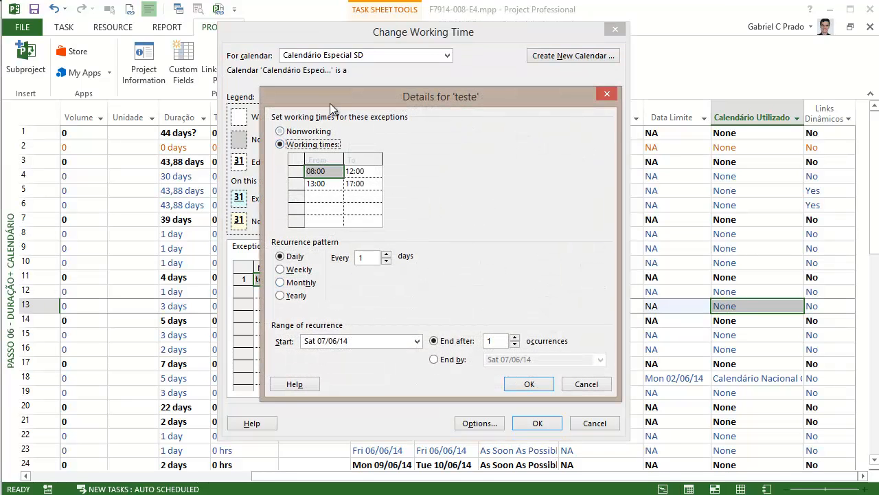
pyautogui.moveTo(330, 103); pyautogui.dragTo(377, 224)
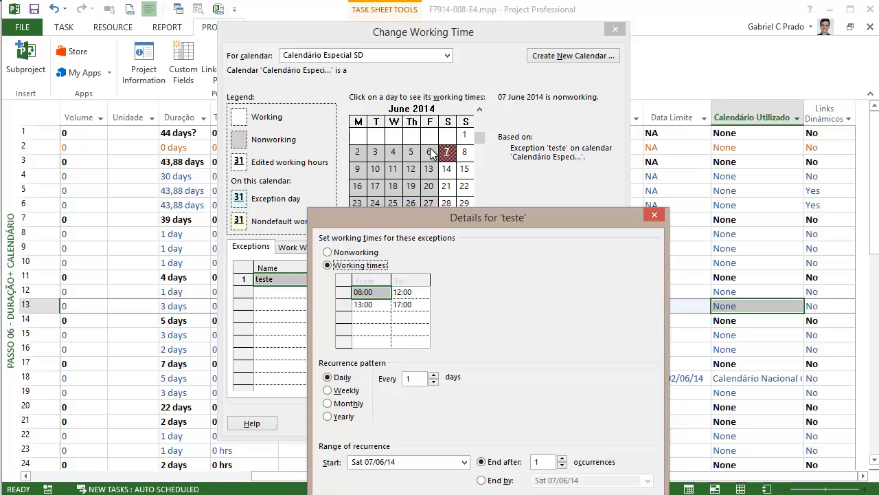
pyautogui.moveTo(472, 220); pyautogui.dragTo(462, 160)
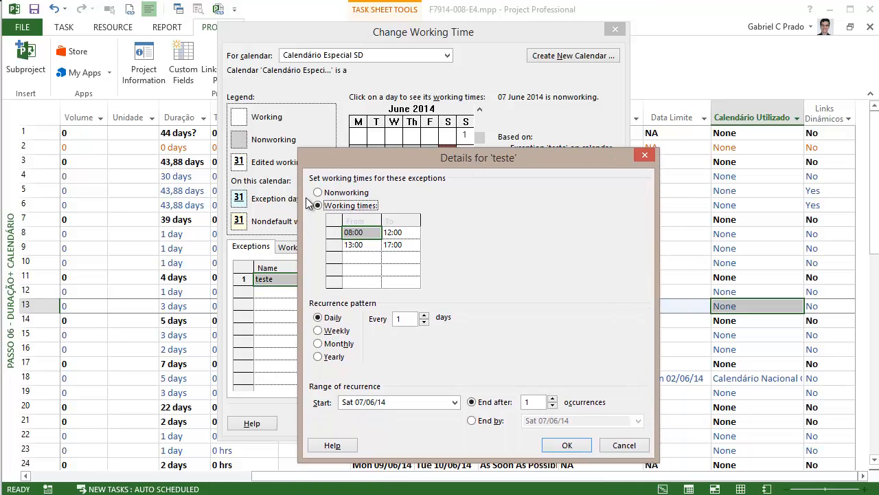
pyautogui.click(398, 245)
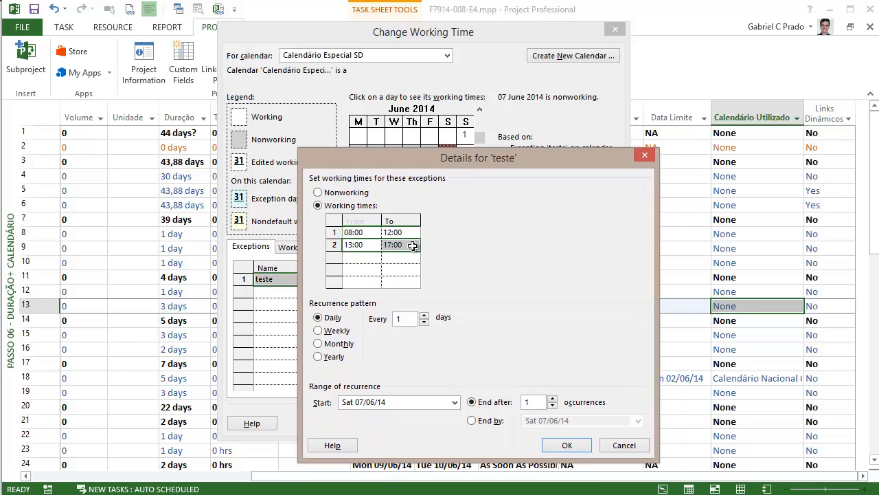
pyautogui.press('Delete')
pyautogui.click(566, 445)
pyautogui.click(447, 186)
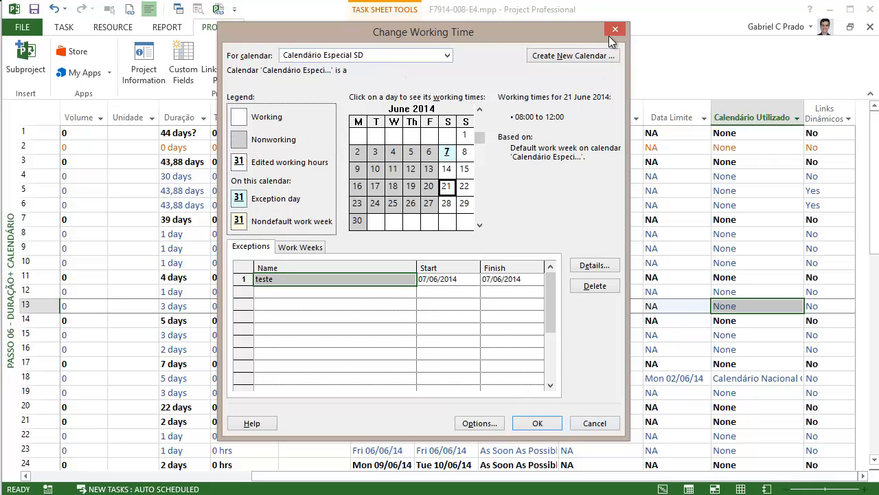
pyautogui.click(596, 423)
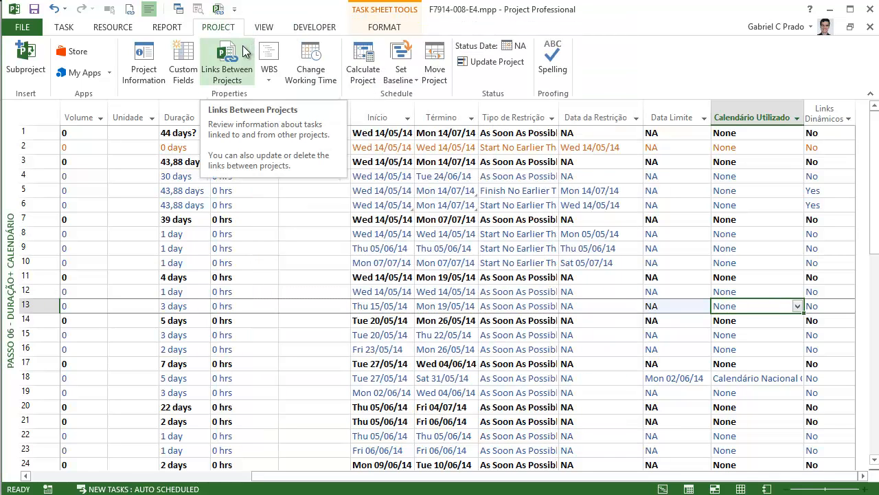
# Step: Set the project calendar to Copy of Calendário Nacional Compensado - RJ in the project information
pyautogui.click(145, 67)
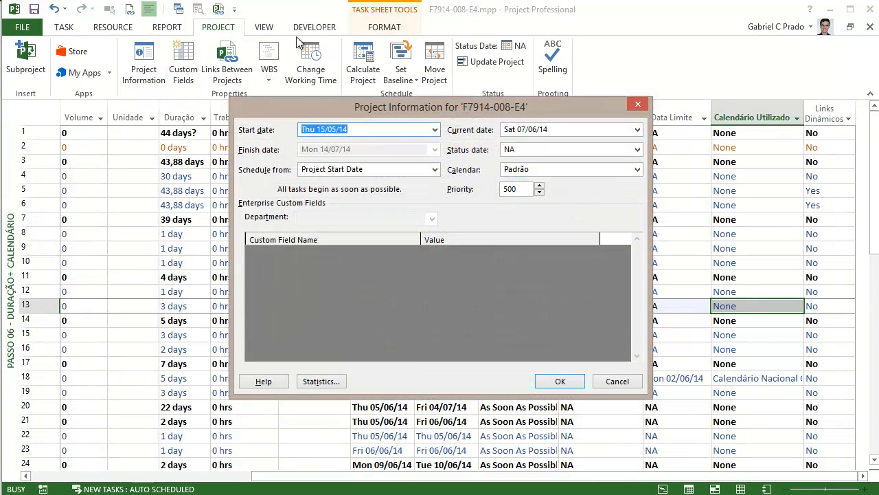
pyautogui.click(528, 172)
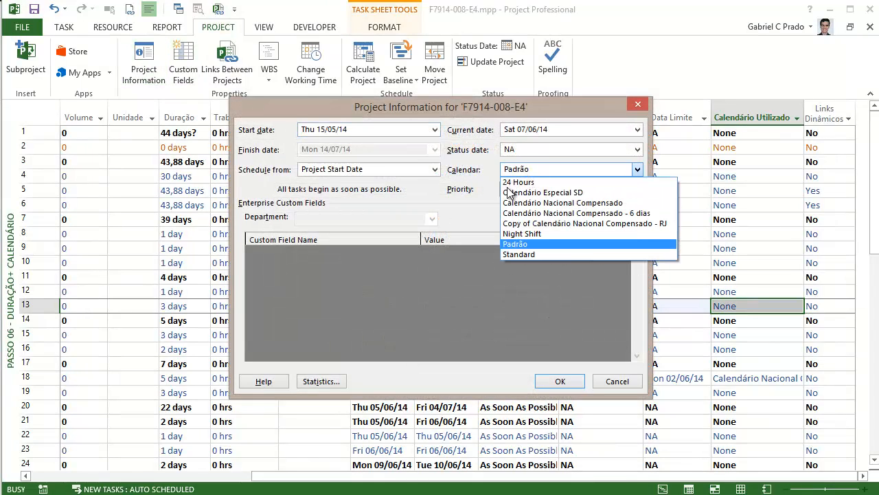
pyautogui.click(630, 226)
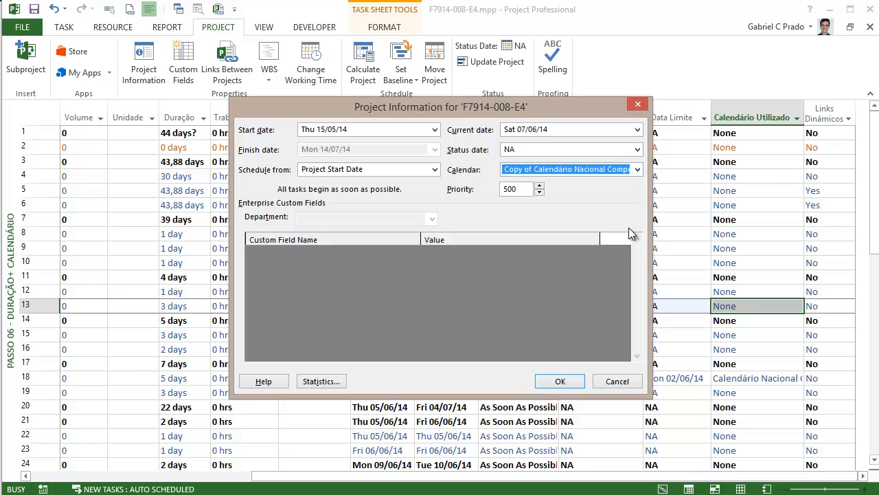
pyautogui.moveTo(511, 106); pyautogui.dragTo(467, 84)
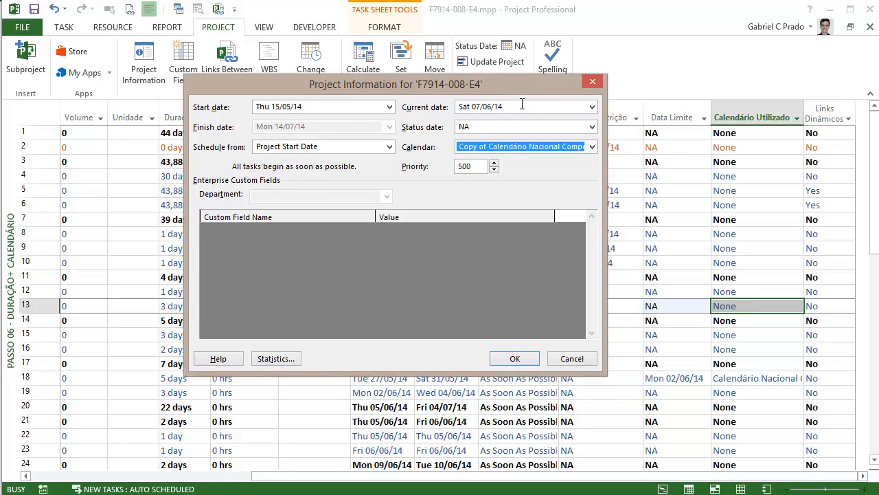
pyautogui.click(514, 360)
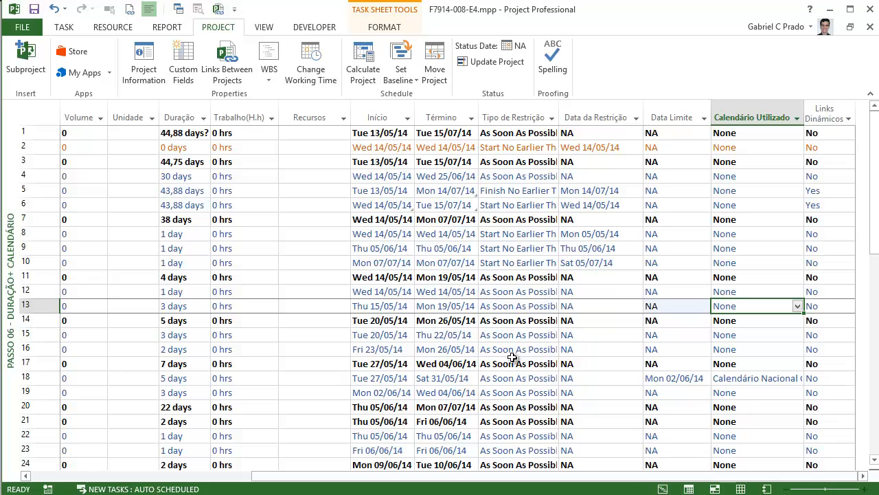
pyautogui.hotkey('ctrl', 'z')
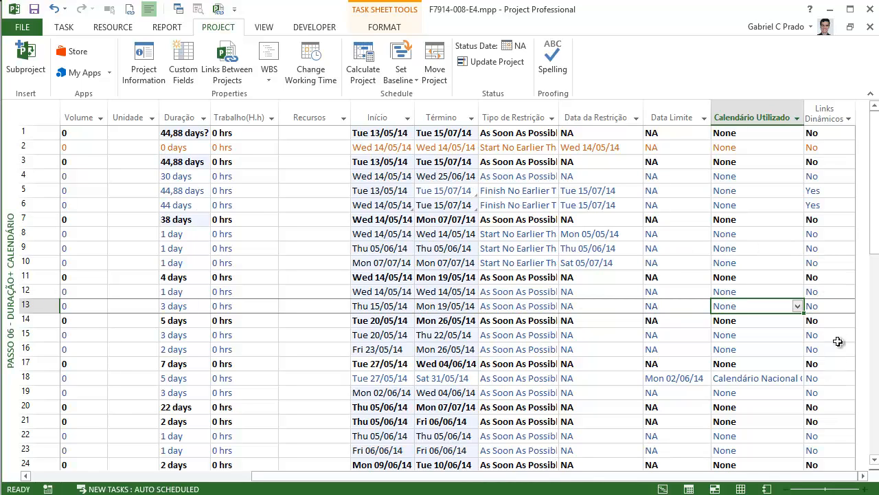
# Step: Widen the Calendário Utilizado column to fit its contents
pyautogui.doubleClick(805, 108)
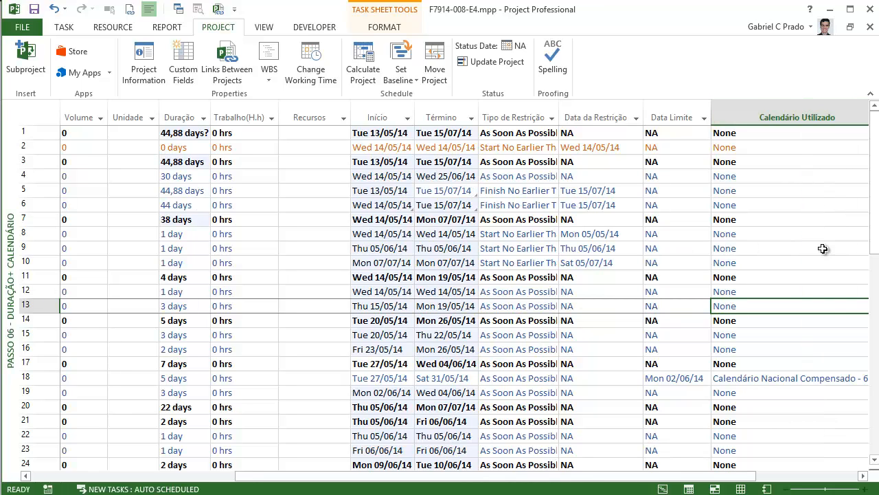
# Step: Review the task calendars in the Calendário Utilizado column down to the last task, including the calendar options available for task 48
pyautogui.click(862, 475)
pyautogui.click(862, 476)
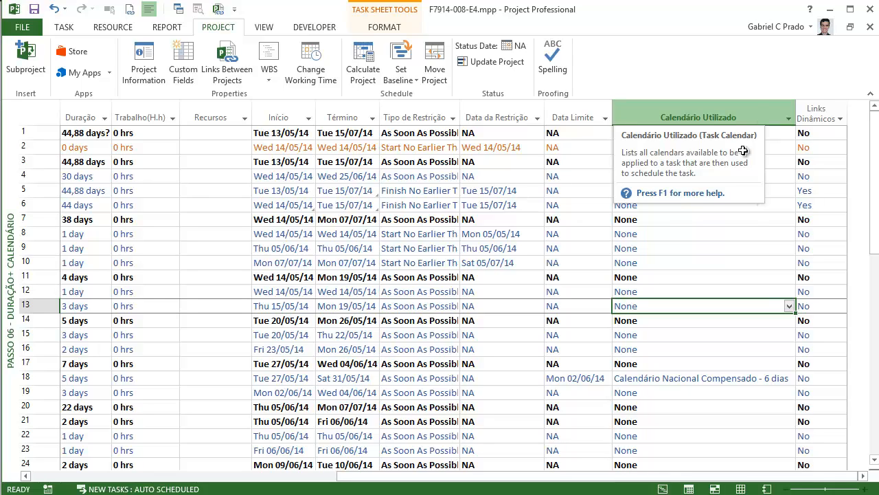
pyautogui.click(681, 262)
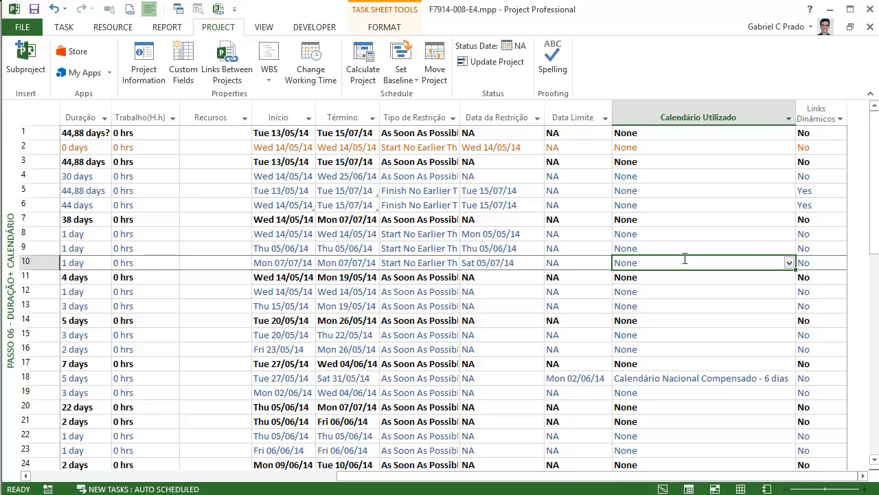
pyautogui.click(753, 377)
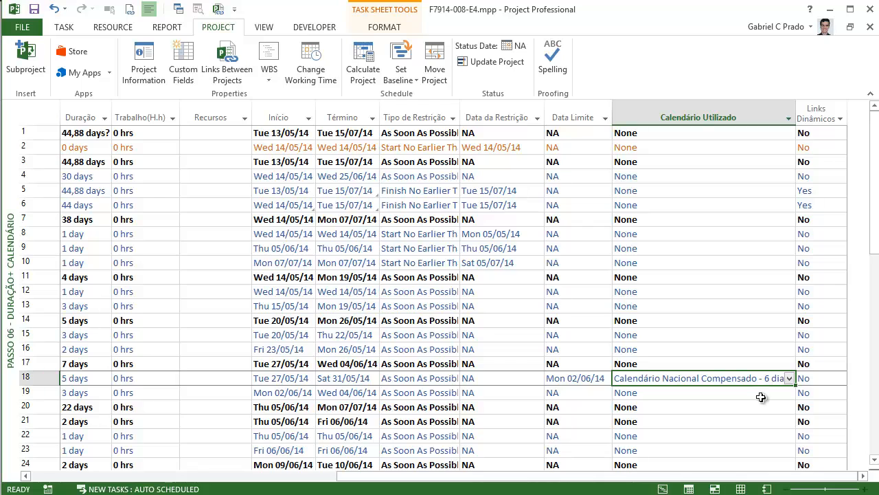
pyautogui.scroll(-11, 787, 362)
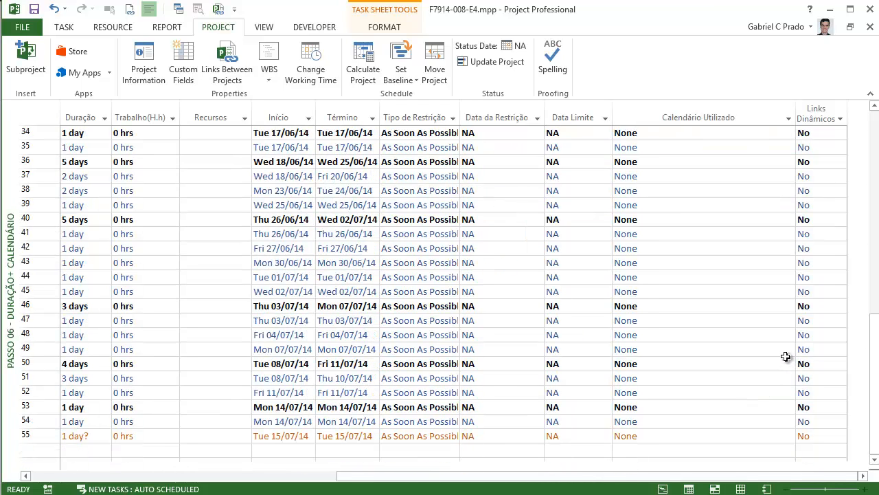
pyautogui.click(731, 335)
pyautogui.click(790, 335)
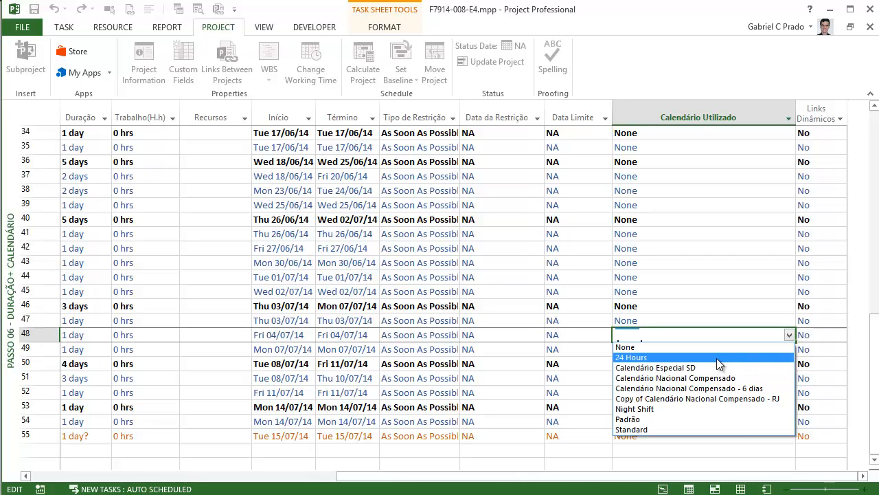
pyautogui.press('Escape')
pyautogui.scroll(-4, 720, 358)
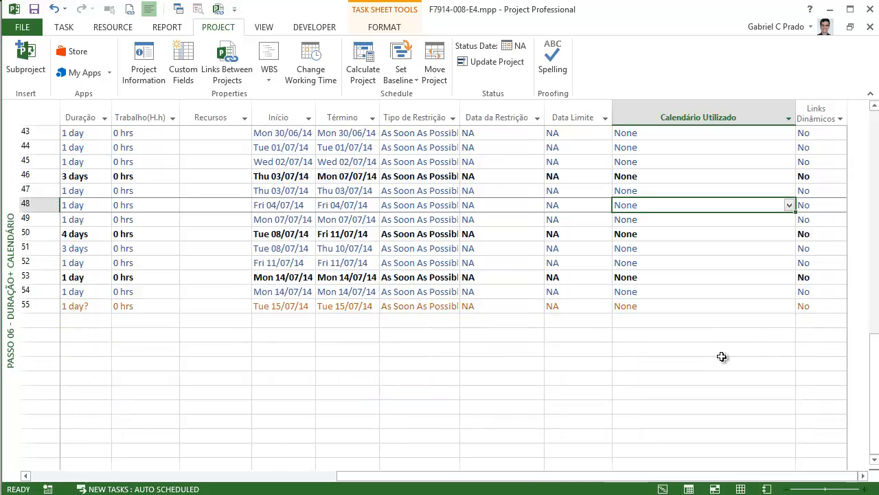
pyautogui.scroll(6, 720, 358)
pyautogui.scroll(9, 720, 358)
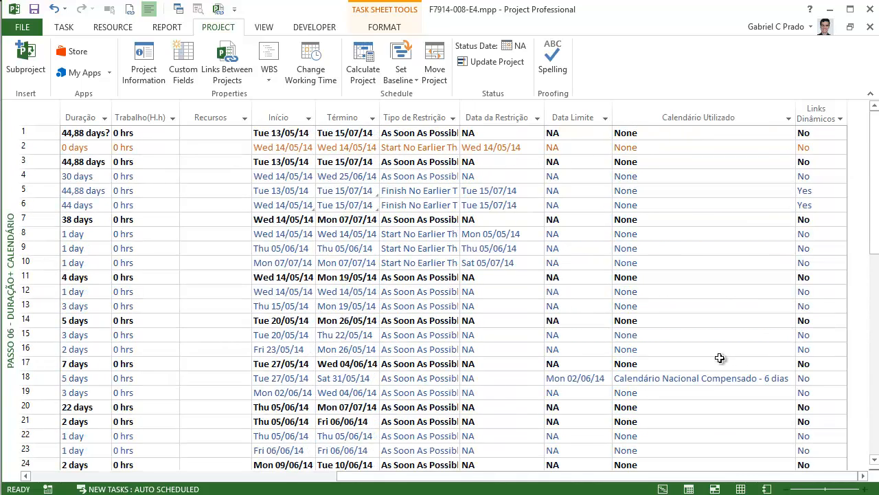
# Step: Examine the Links Dinâmicos column for Monitoramento and return to the start of that task's row
pyautogui.click(819, 112)
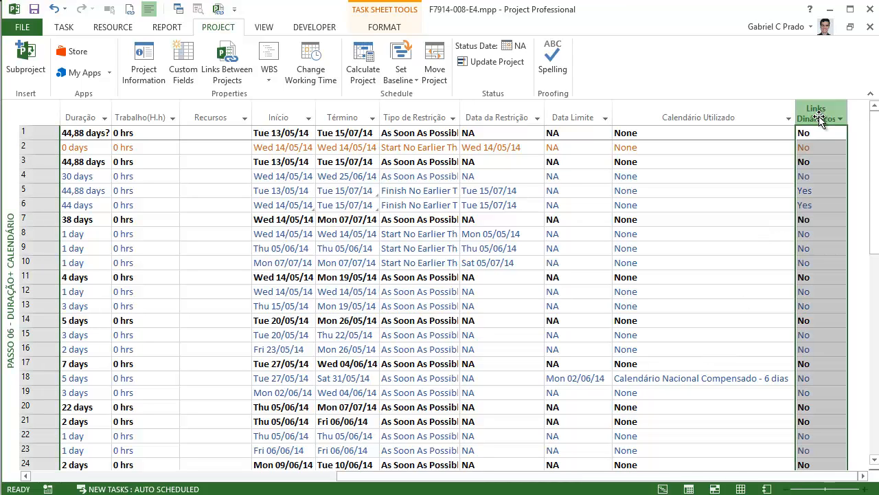
pyautogui.hotkey('ctrl', 'Home')
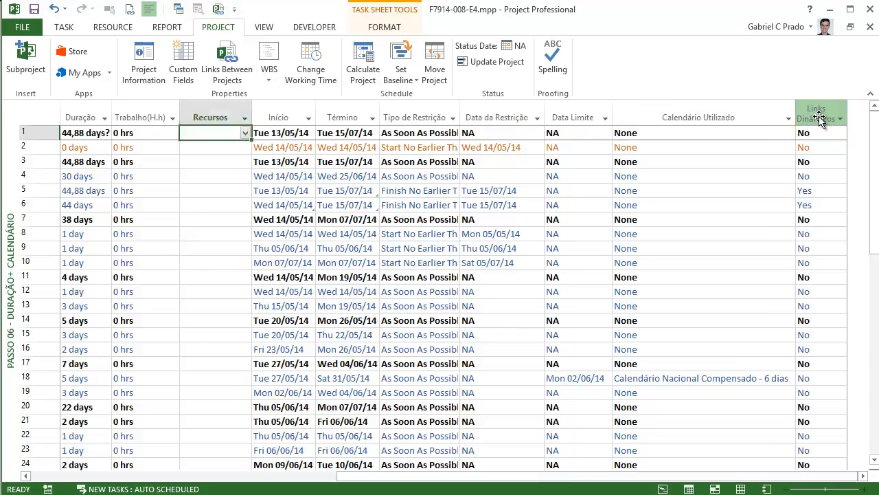
pyautogui.press('End')
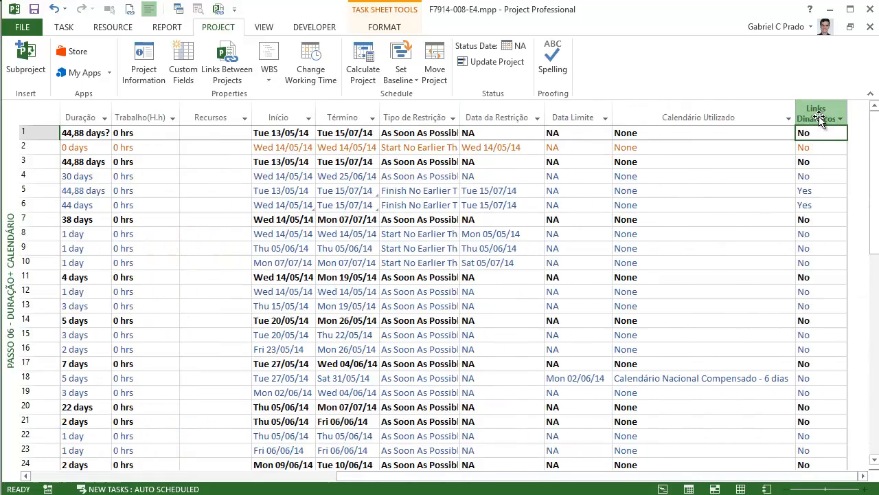
pyautogui.press('Down')
pyautogui.press('Down')
pyautogui.press('Down')
pyautogui.press('Down')
pyautogui.press('Home')
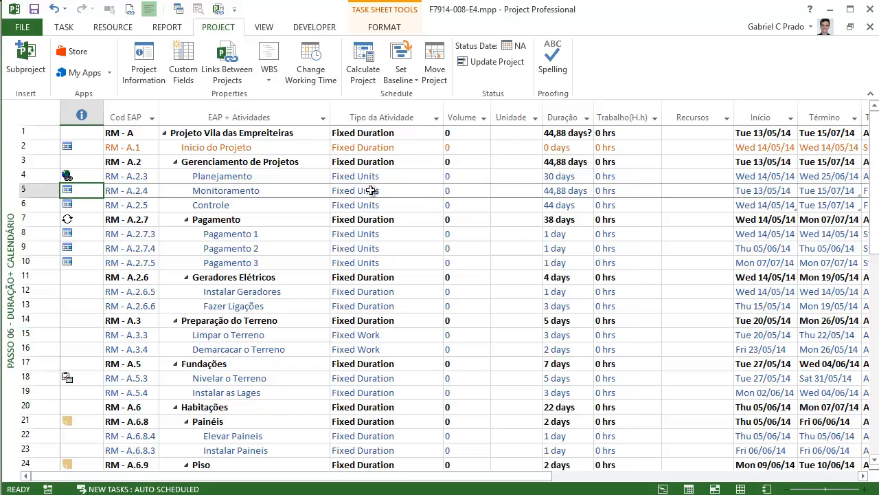
# Step: Insert a Predecessors column before the Volume column
pyautogui.click(371, 192)
pyautogui.click(462, 116)
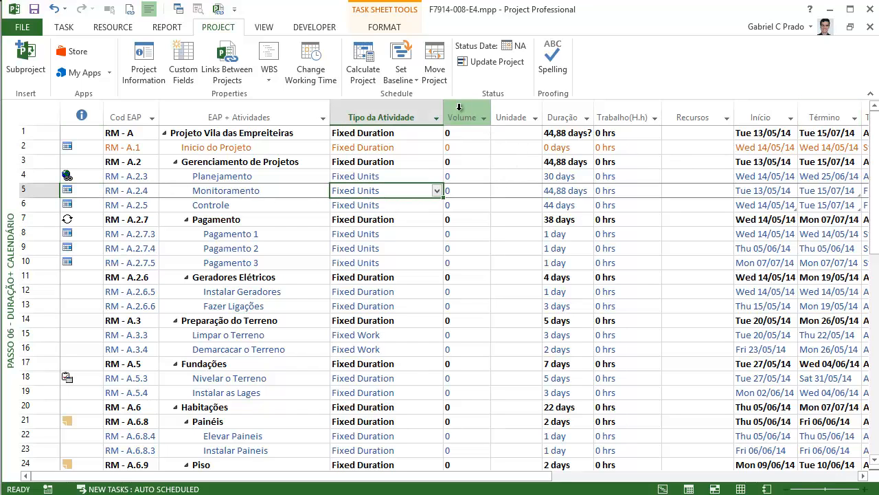
pyautogui.rightClick(462, 117)
pyautogui.click(495, 186)
pyautogui.rightClick(500, 106)
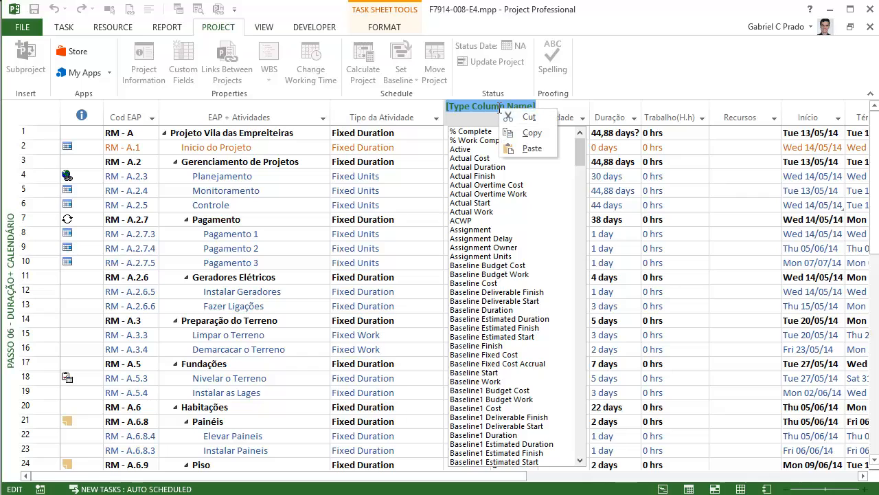
pyautogui.write('ppr')
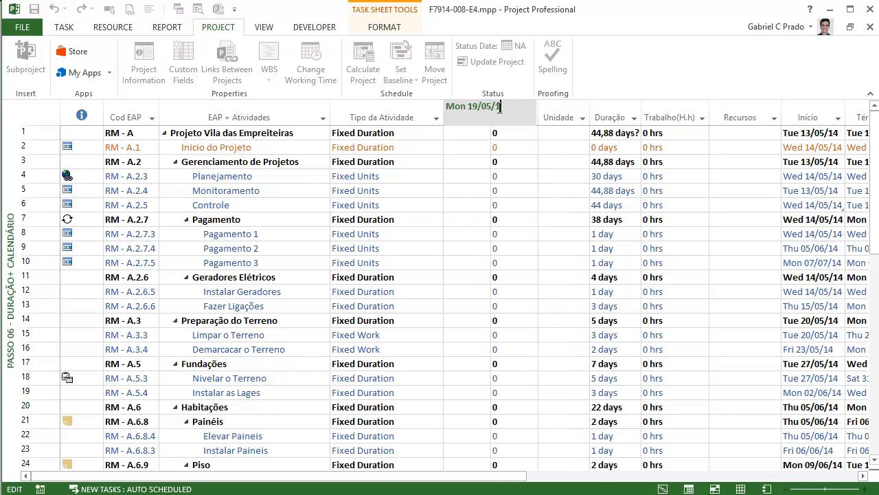
pyautogui.press('BackSpace')
pyautogui.press('BackSpace')
pyautogui.press('BackSpace')
pyautogui.press('BackSpace')
pyautogui.press('BackSpace')
pyautogui.press('BackSpace')
pyautogui.press('BackSpace')
pyautogui.press('BackSpace')
pyautogui.press('BackSpace')
pyautogui.press('BackSpace')
pyautogui.press('BackSpace')
pyautogui.write('pre')
pyautogui.press('Return')
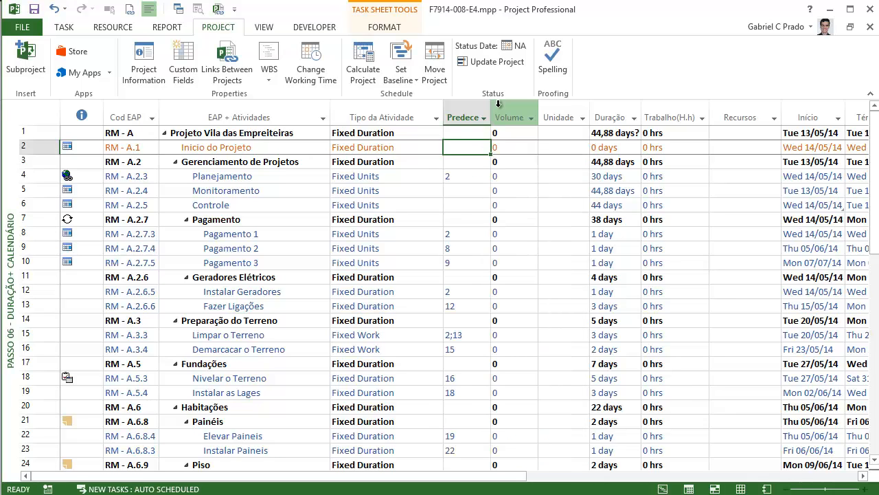
# Step: Insert a Successors column between the Predecessors and Volume columns
pyautogui.rightClick(516, 118)
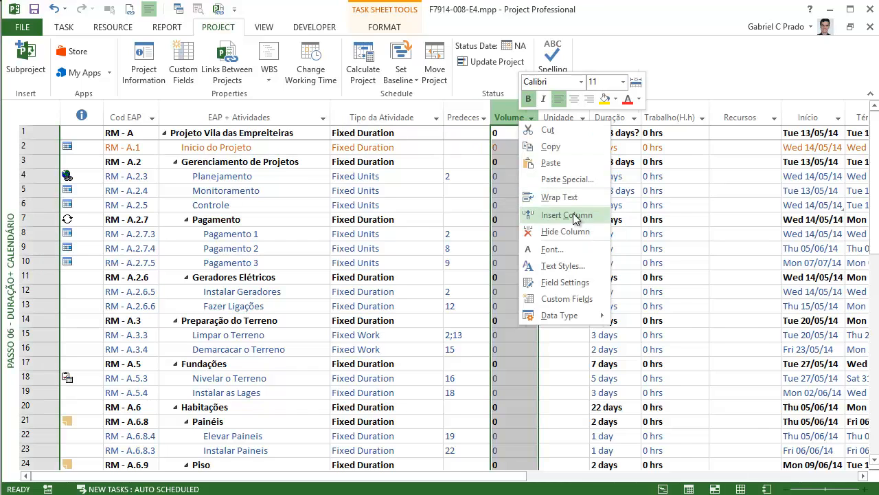
pyautogui.click(576, 217)
pyautogui.write('subproject File')
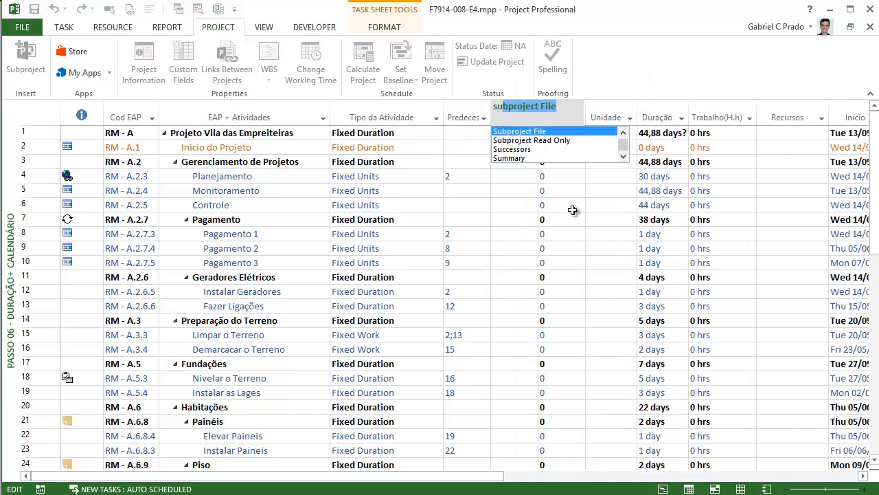
pyautogui.press('Down')
pyautogui.press('Down')
pyautogui.press('Return')
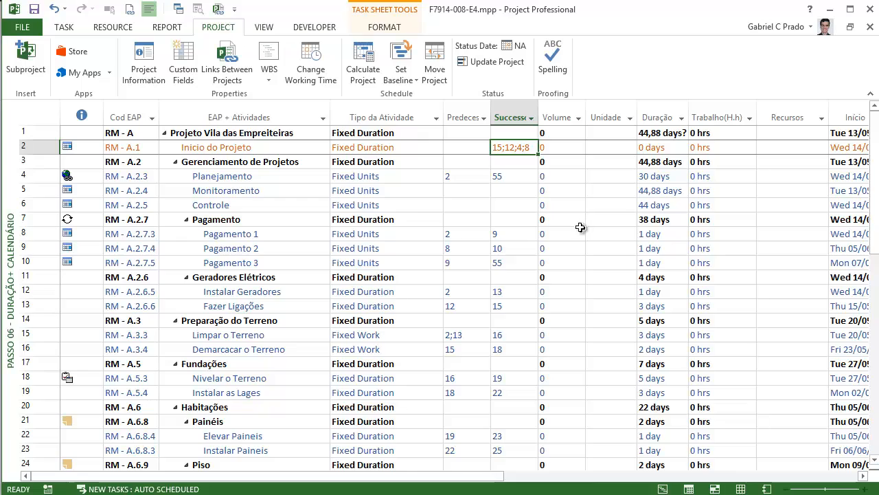
# Step: Check Monitoramento's row across all columns, from its successors to its Links Dinâmicos value and back to the indicators
pyautogui.click(523, 194)
pyautogui.press('Right')
pyautogui.hotkey('ctrl', 'Right')
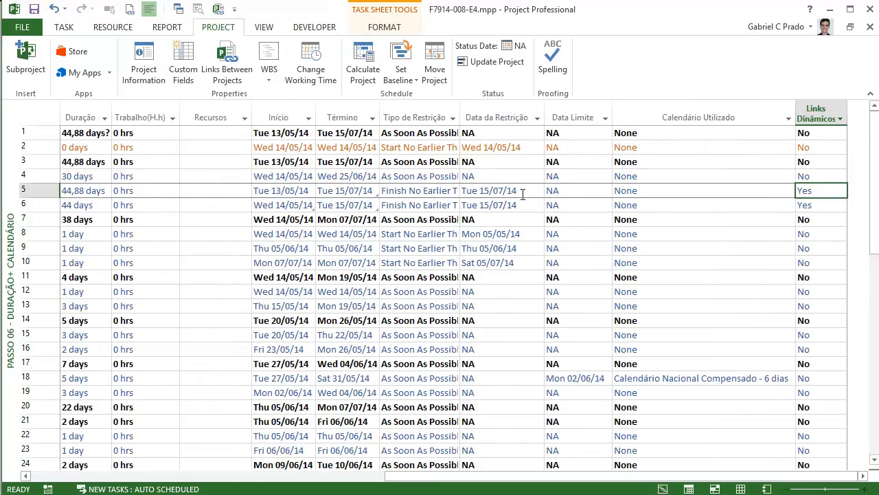
pyautogui.press('Left')
pyautogui.press('Left')
pyautogui.press('Left')
pyautogui.press('Left')
pyautogui.press('Left')
pyautogui.press('Left')
pyautogui.press('Left')
pyautogui.press('Left')
pyautogui.press('Left')
pyautogui.press('Left')
pyautogui.press('Left')
pyautogui.press('Left')
pyautogui.press('Left')
pyautogui.press('Left')
pyautogui.press('Left')
pyautogui.press('Left')
pyautogui.press('Left')
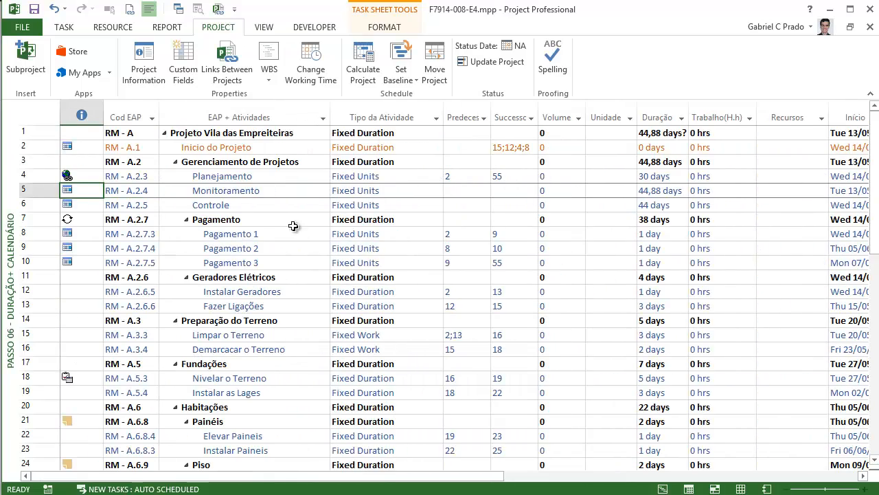
# Step: Change the font colour of the Monitoramento and Controle tasks to a green theme shade
pyautogui.moveTo(43, 191); pyautogui.dragTo(43, 203)
pyautogui.click(75, 27)
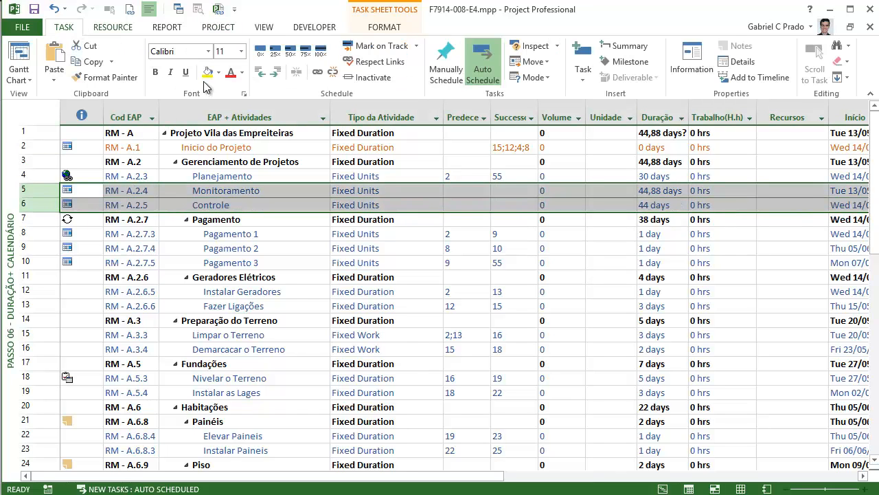
pyautogui.click(242, 72)
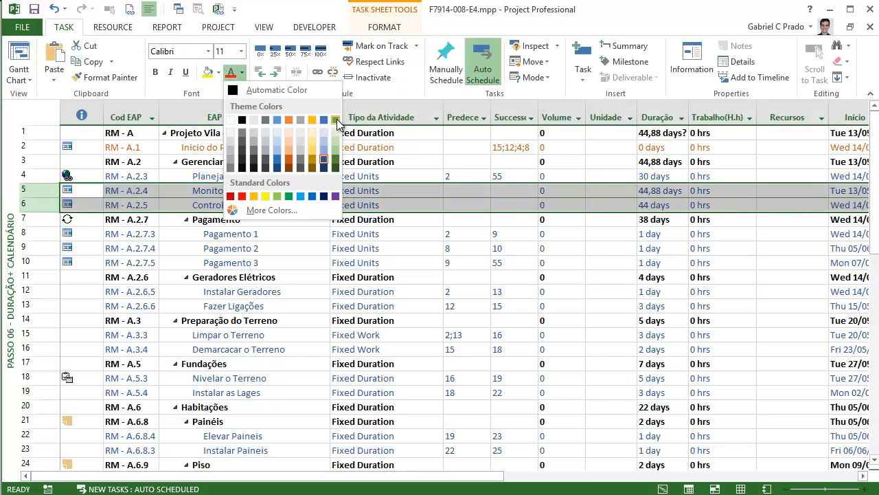
pyautogui.click(336, 151)
pyautogui.click(304, 246)
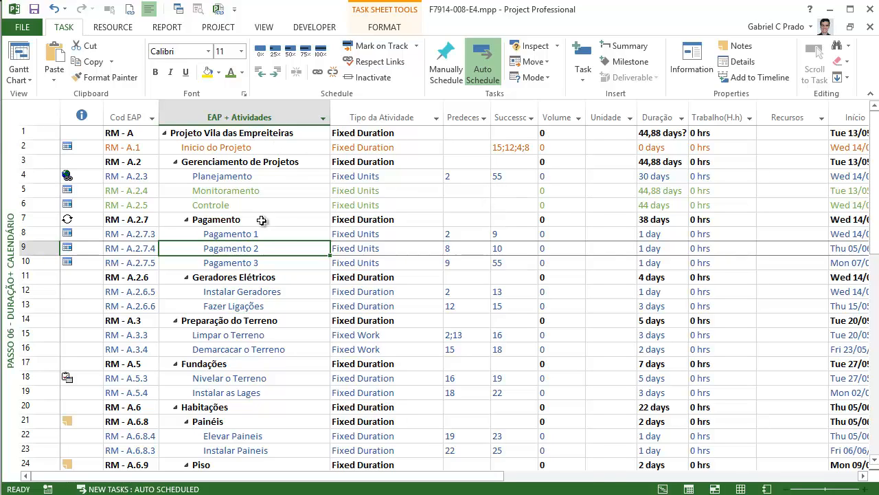
# Step: Compare the Início and Término dates of Monitoramento and Controle with Inicio do Projeto and the end of the schedule
pyautogui.click(592, 193)
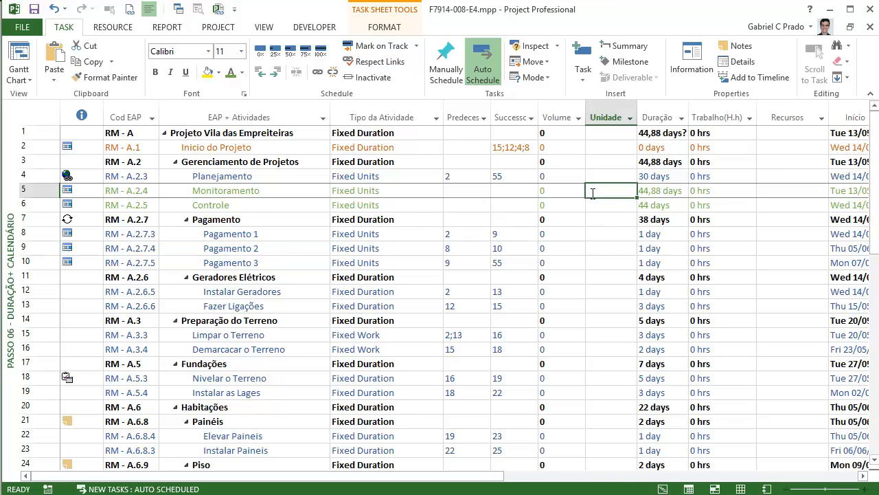
pyautogui.press('Right')
pyautogui.press('Right')
pyautogui.press('Right')
pyautogui.press('Right')
pyautogui.press('Right')
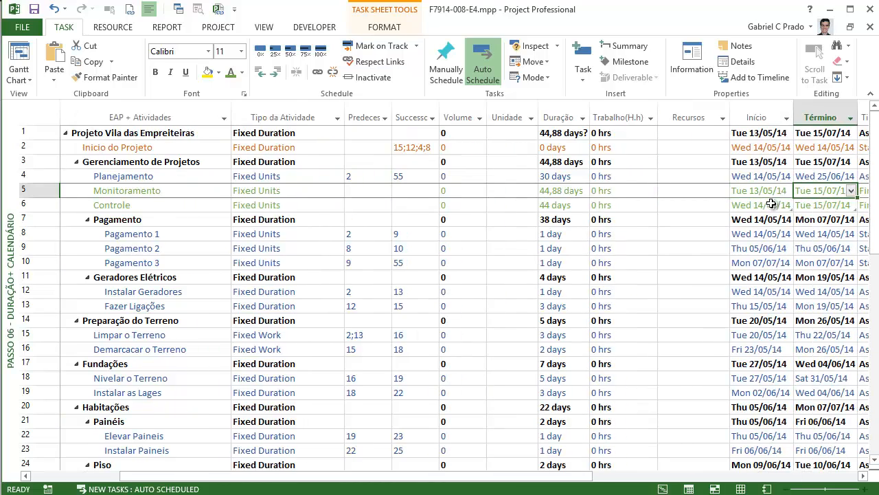
pyautogui.click(774, 204)
pyautogui.click(826, 213)
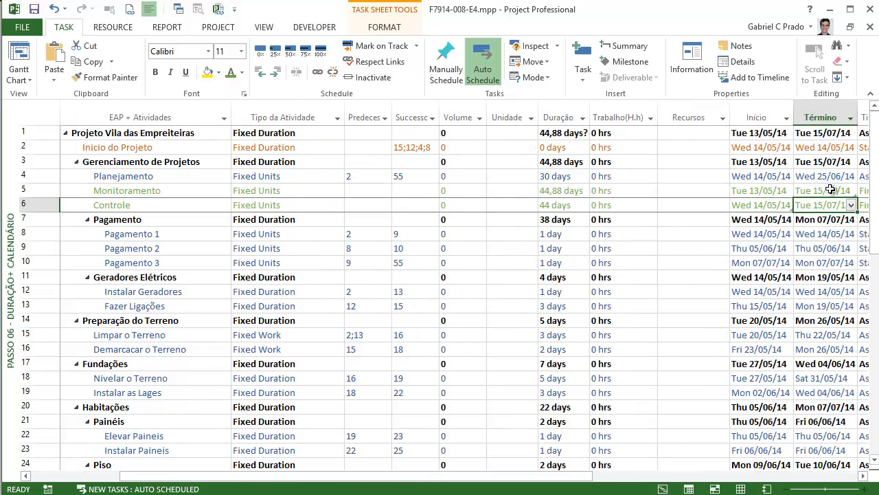
pyautogui.click(830, 190)
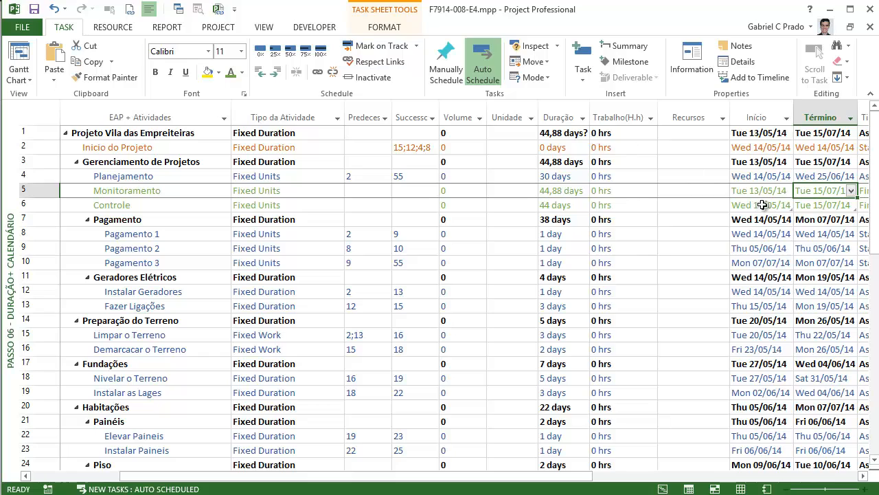
pyautogui.click(783, 205)
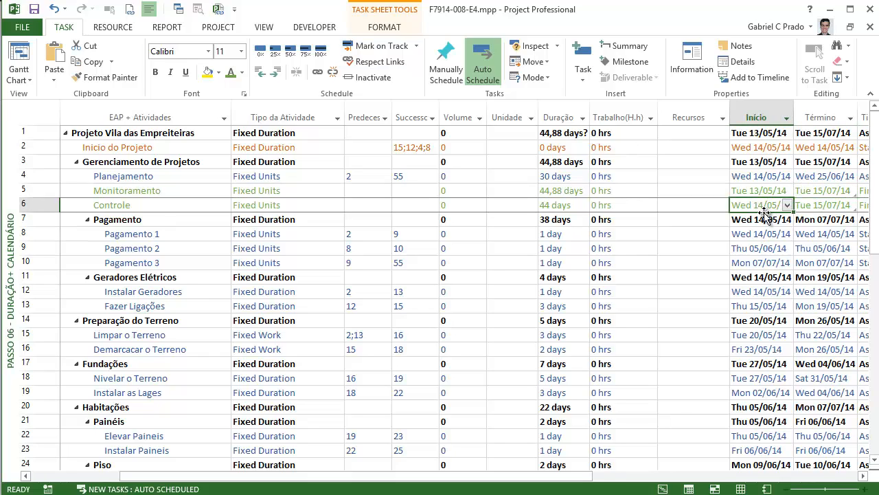
pyautogui.press('Up')
pyautogui.press('Up')
pyautogui.press('Up')
pyautogui.press('Up')
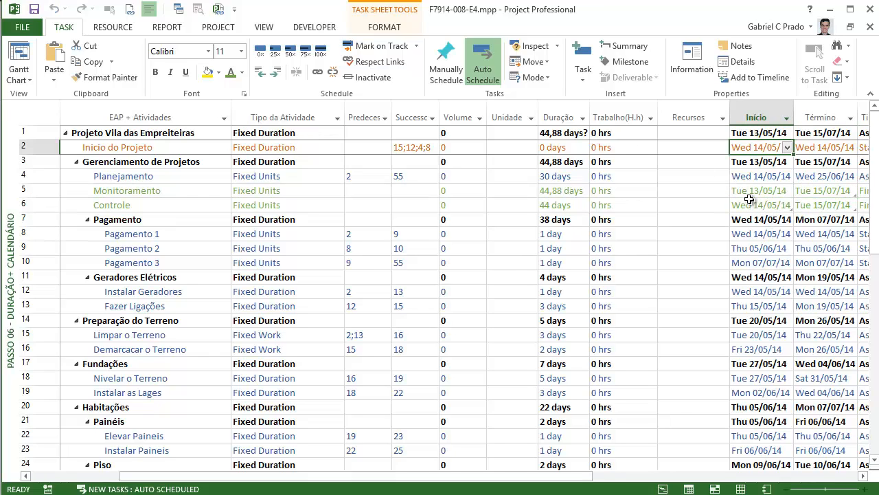
pyautogui.click(818, 206)
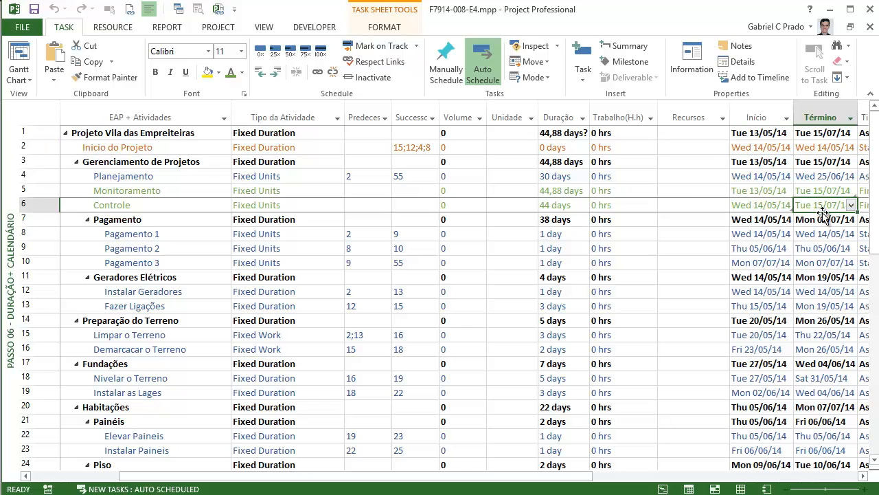
pyautogui.hotkey('ctrl', 'Down')
pyautogui.scroll(18, 818, 213)
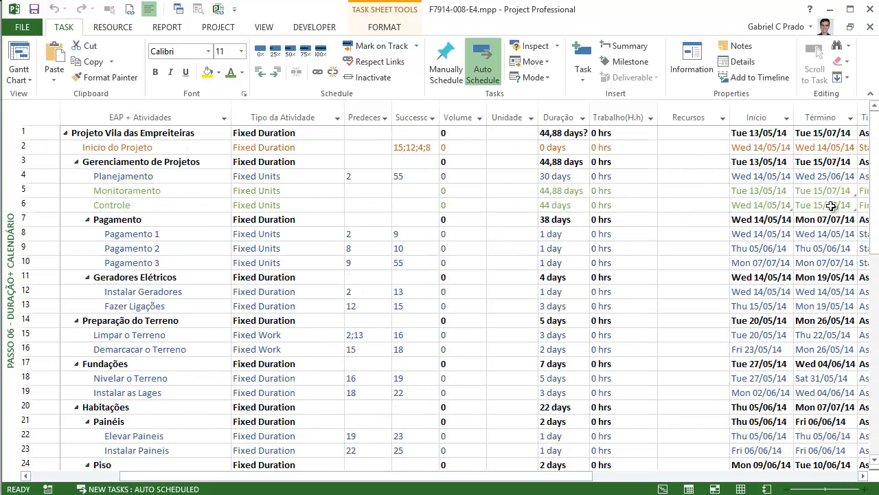
# Step: Inspect Monitoramento's task information without changes and compare its Término date with the last tasks in the schedule
pyautogui.click(780, 192)
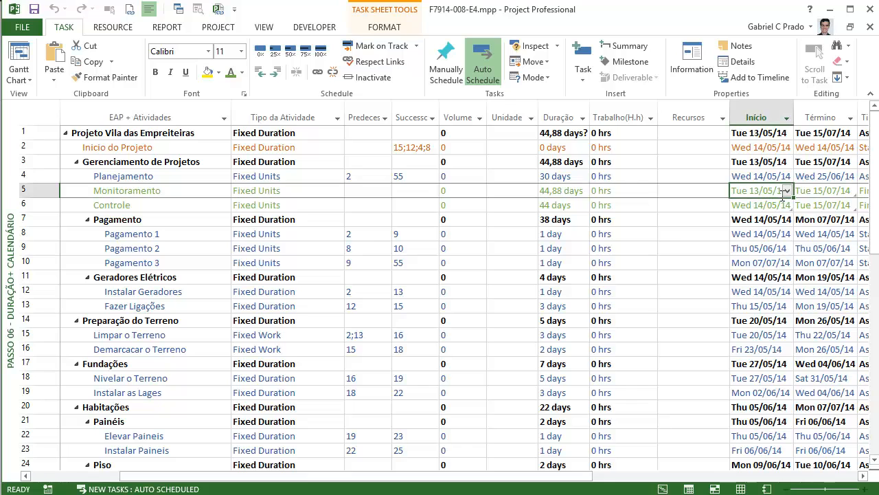
pyautogui.doubleClick(775, 199)
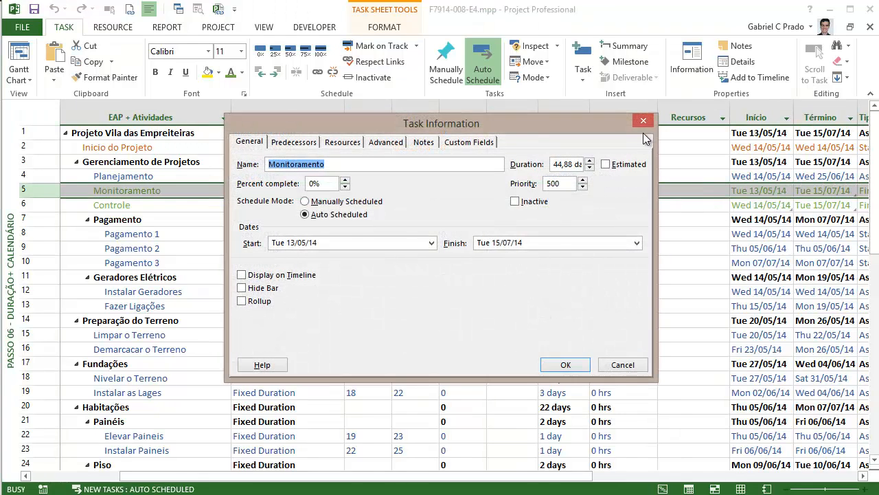
pyautogui.click(647, 128)
pyautogui.click(832, 194)
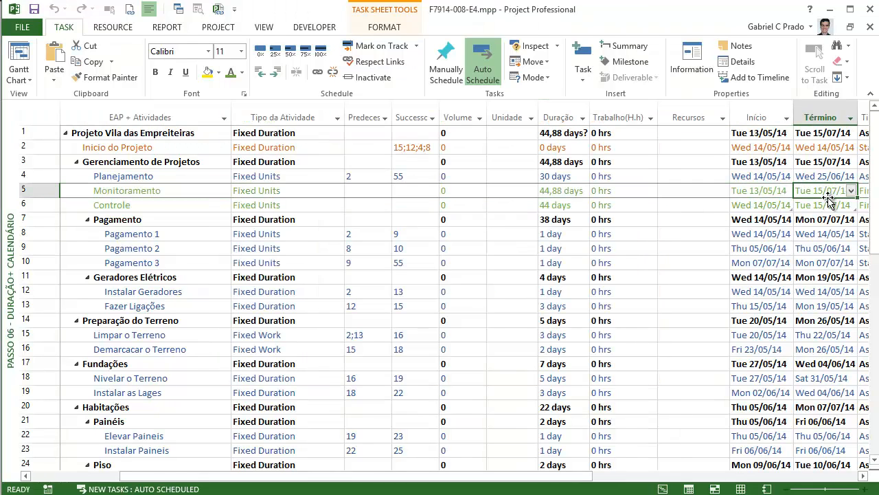
pyautogui.hotkey('ctrl', 'Down')
pyautogui.scroll(8, 811, 133)
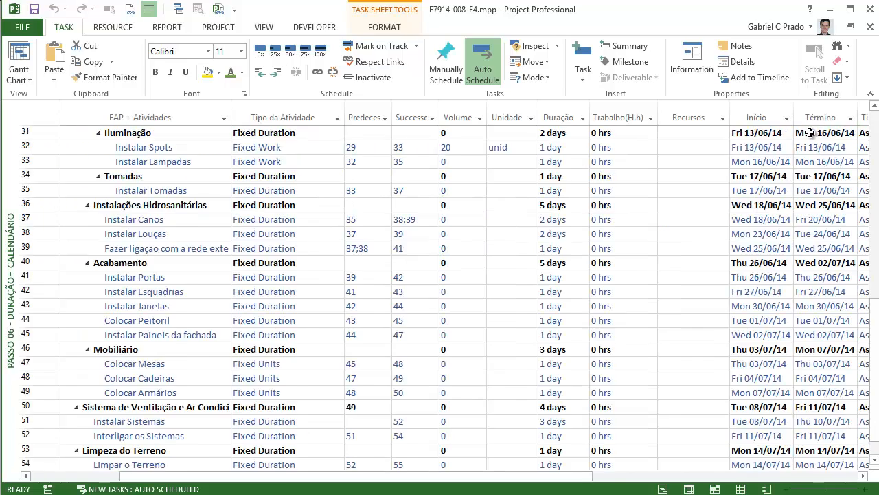
# Step: Link Monitoramento's Início date to Inicio do Projeto's Início date with a pasted Text Data link
pyautogui.scroll(10, 810, 133)
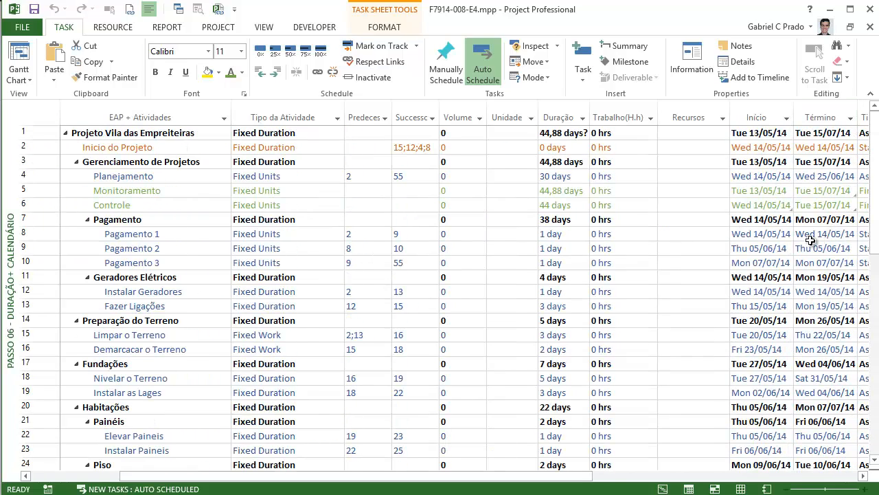
pyautogui.click(760, 196)
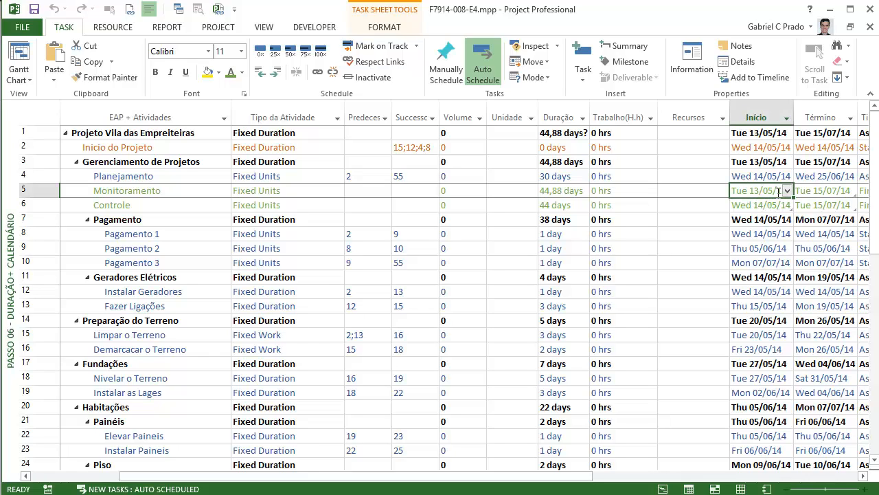
pyautogui.click(767, 149)
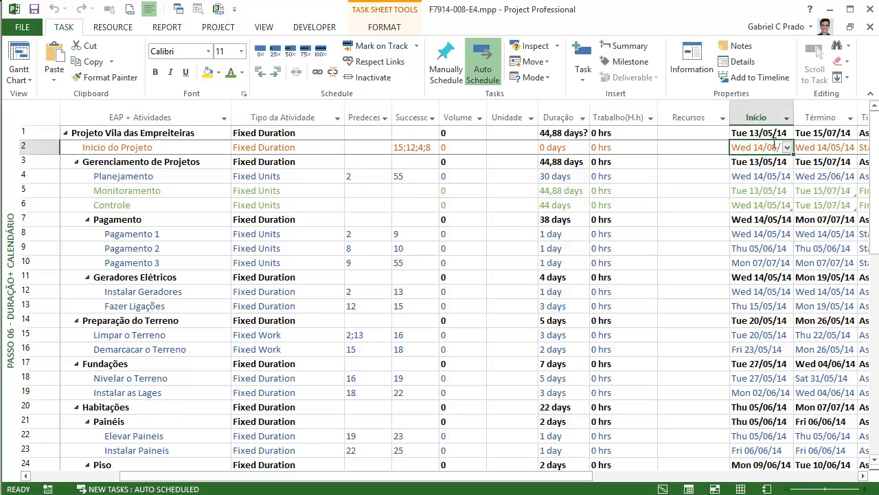
pyautogui.click(756, 196)
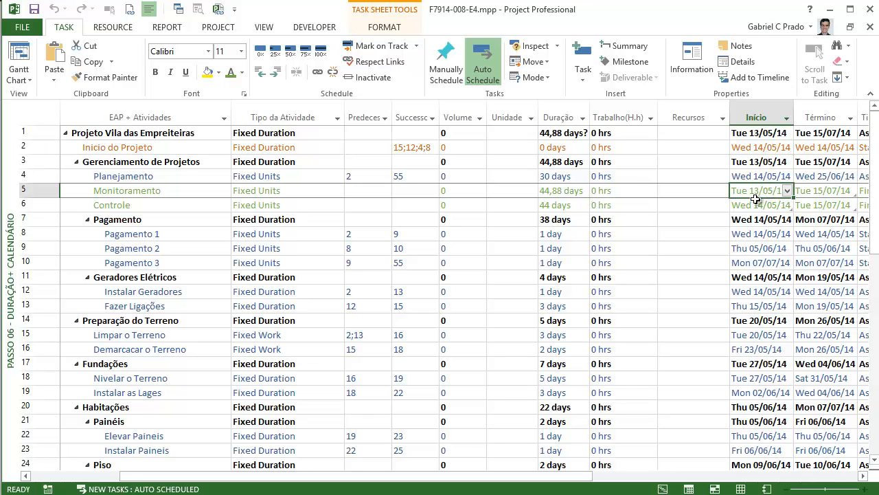
pyautogui.click(53, 79)
pyautogui.click(71, 132)
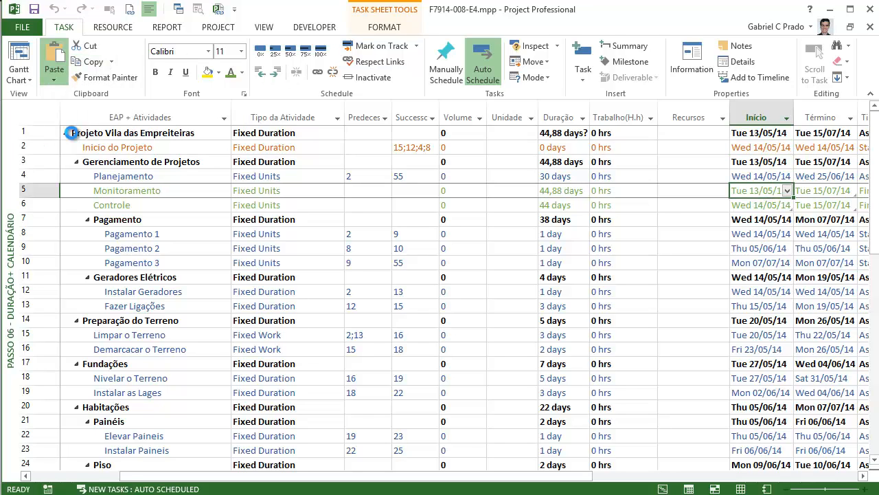
pyautogui.click(44, 89)
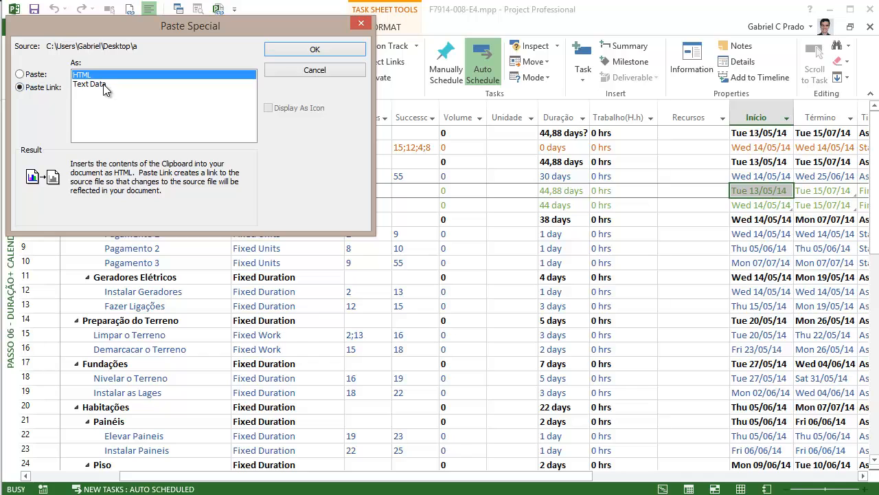
pyautogui.click(103, 84)
pyautogui.click(302, 50)
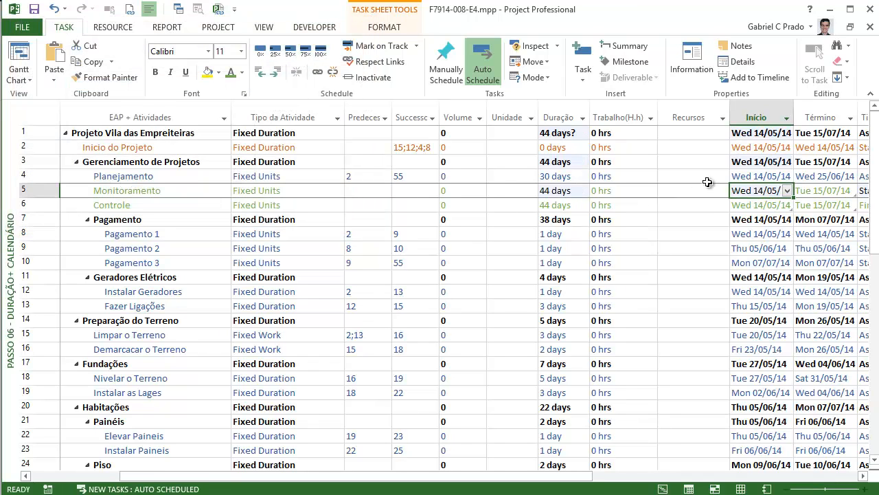
# Step: Review the project's dynamic links and their update mode in the Links dialog without changing them
pyautogui.click(771, 134)
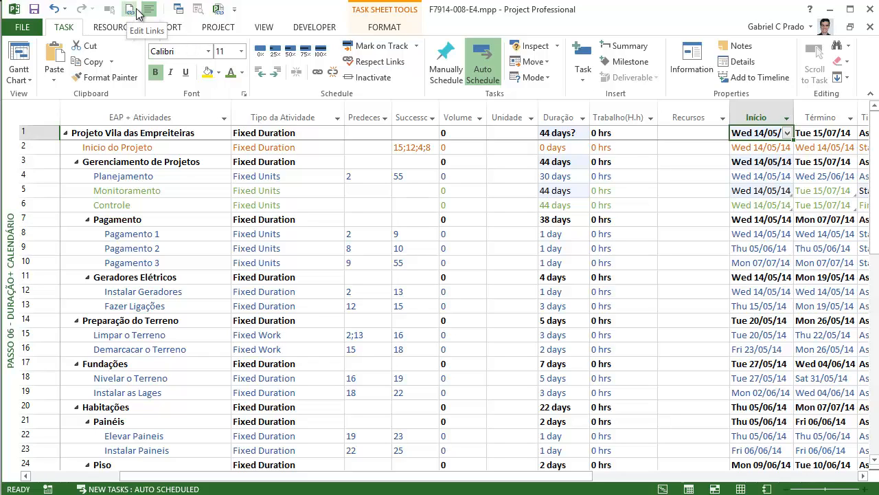
pyautogui.click(131, 9)
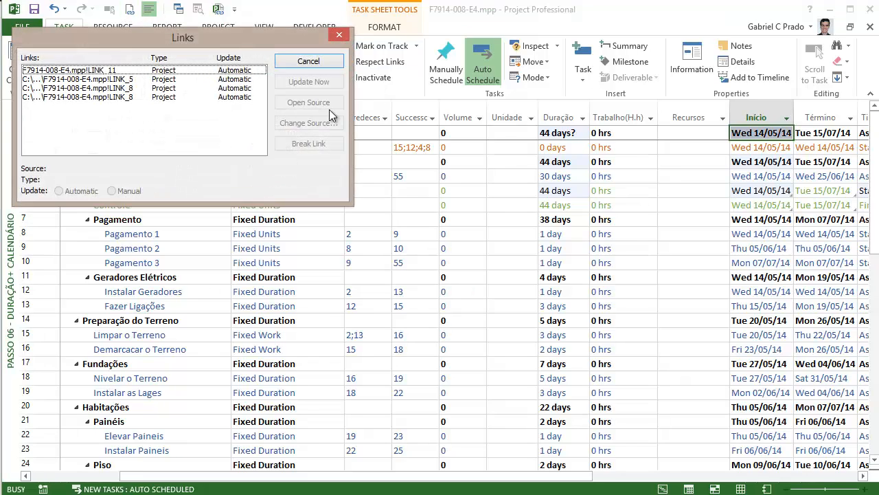
pyautogui.moveTo(224, 42); pyautogui.dragTo(354, 109)
pyautogui.moveTo(206, 140); pyautogui.dragTo(216, 233)
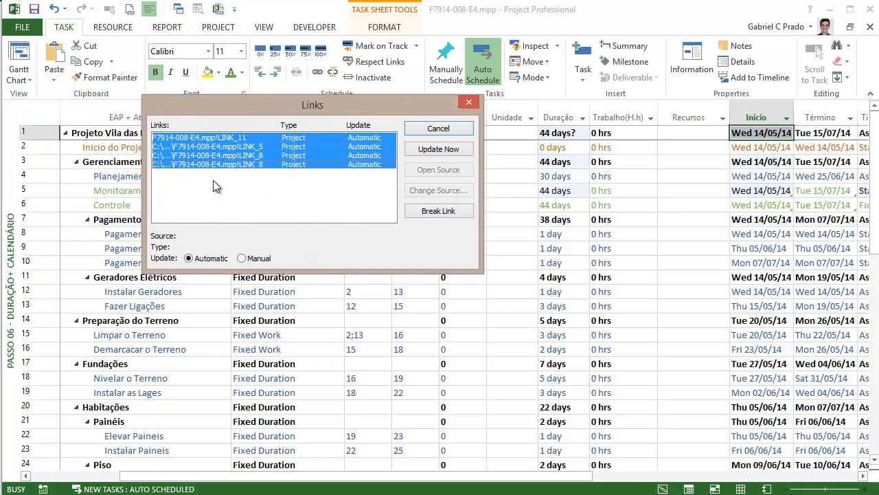
pyautogui.click(206, 140)
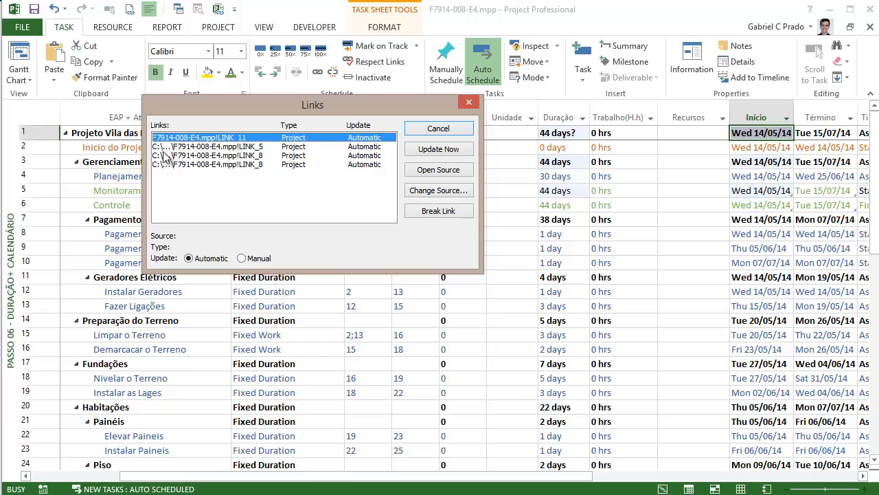
pyautogui.click(470, 102)
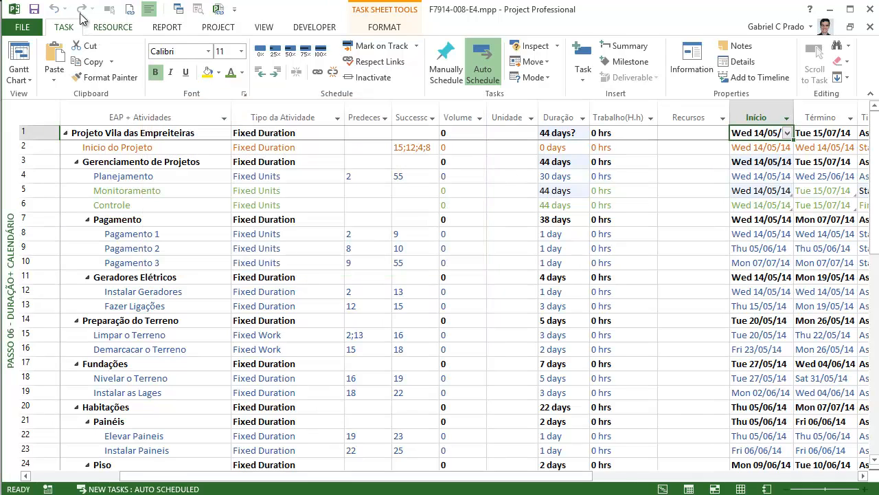
# Step: Save the project and recheck the full list of dynamic links without changes
pyautogui.click(34, 9)
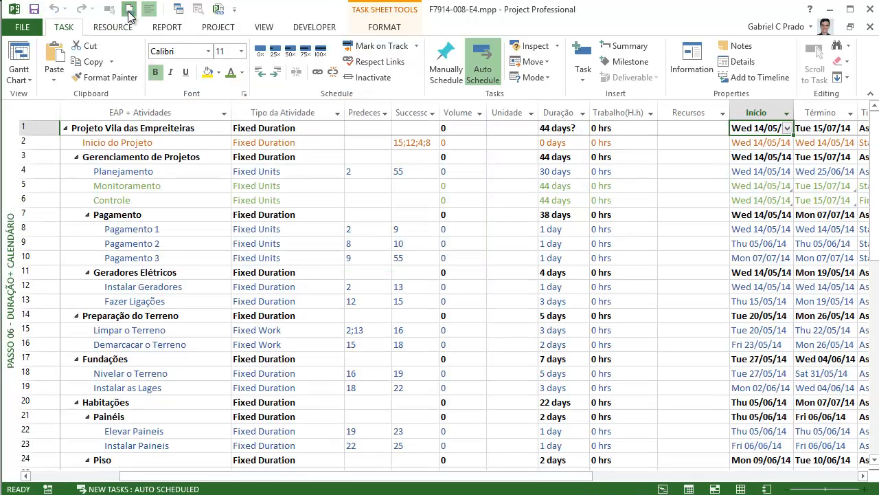
pyautogui.click(129, 9)
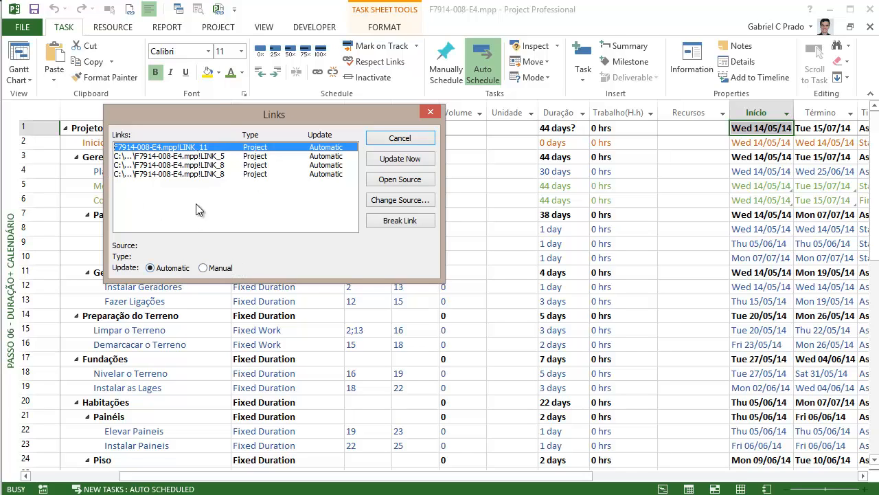
pyautogui.moveTo(200, 158); pyautogui.dragTo(197, 201)
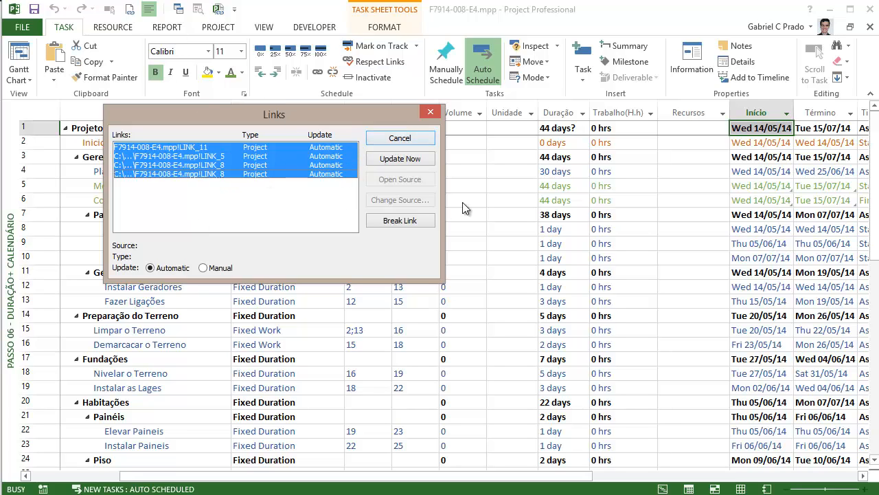
pyautogui.click(427, 115)
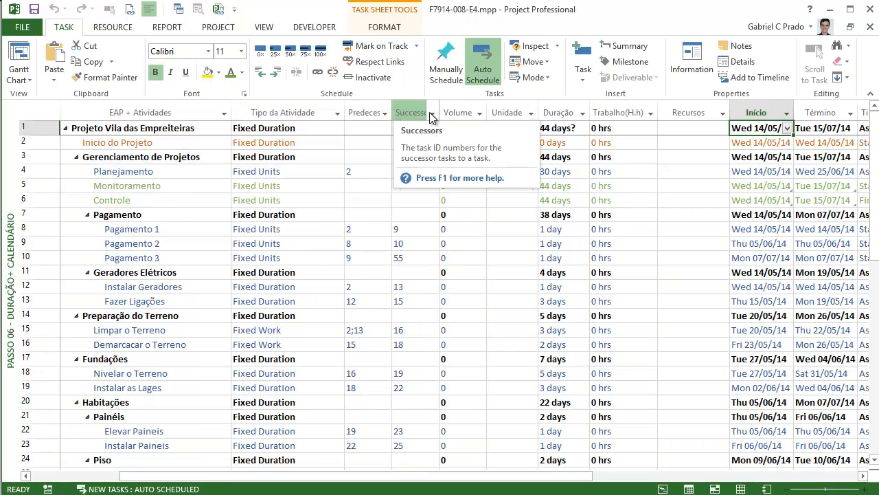
# Step: Show the schedule in the Passo 07 - Cronograma do Projeto-Base Contratual I Gantt view
pyautogui.click(661, 489)
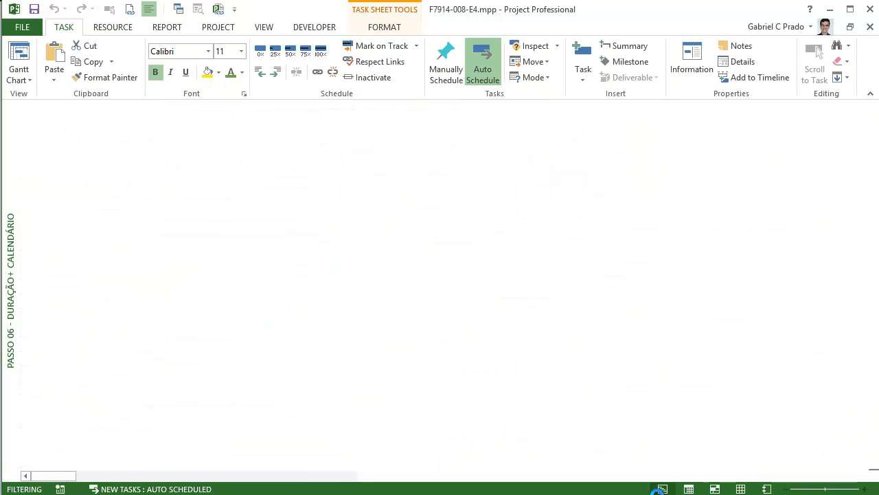
pyautogui.scroll(-2, 690, 443)
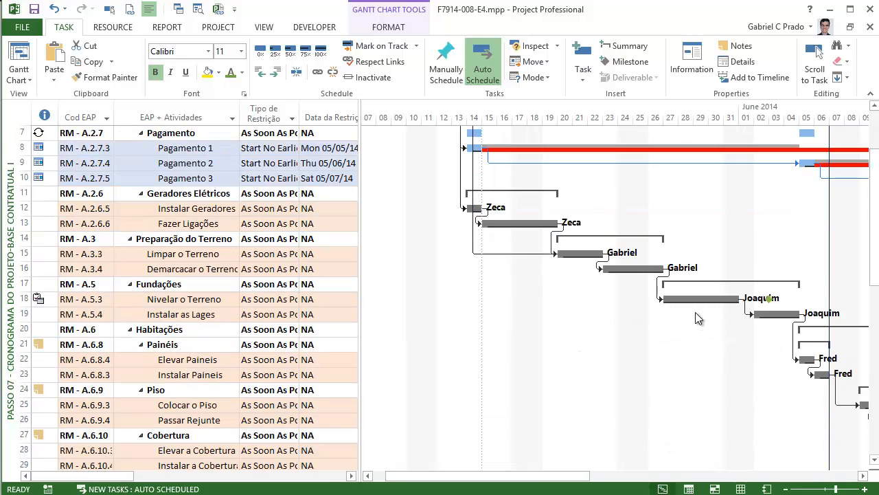
pyautogui.scroll(2, 453, 287)
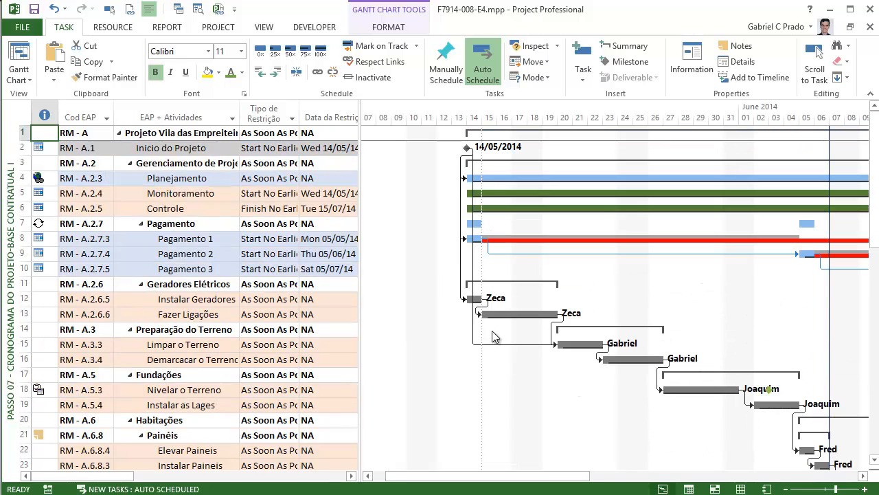
# Step: Set Fazer Ligações' duration to 50 days and fit the entire project in the Gantt timeline
pyautogui.doubleClick(171, 314)
pyautogui.press('Tab')
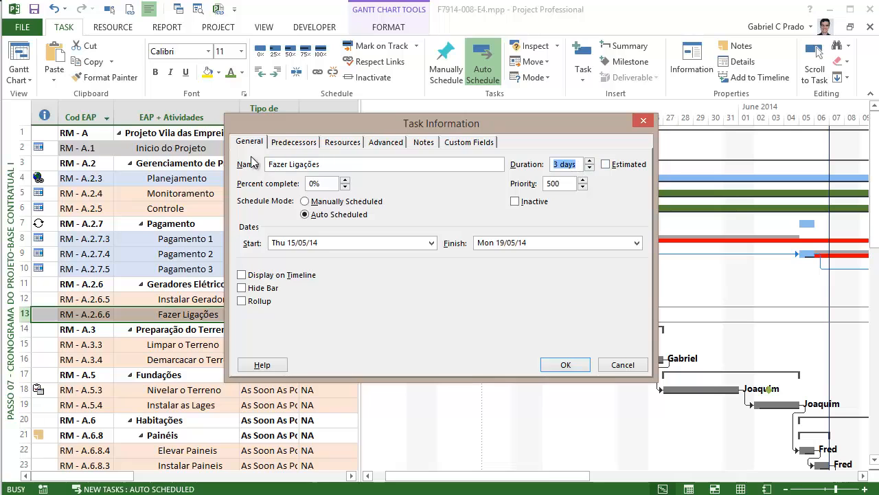
pyautogui.write('50')
pyautogui.press('Return')
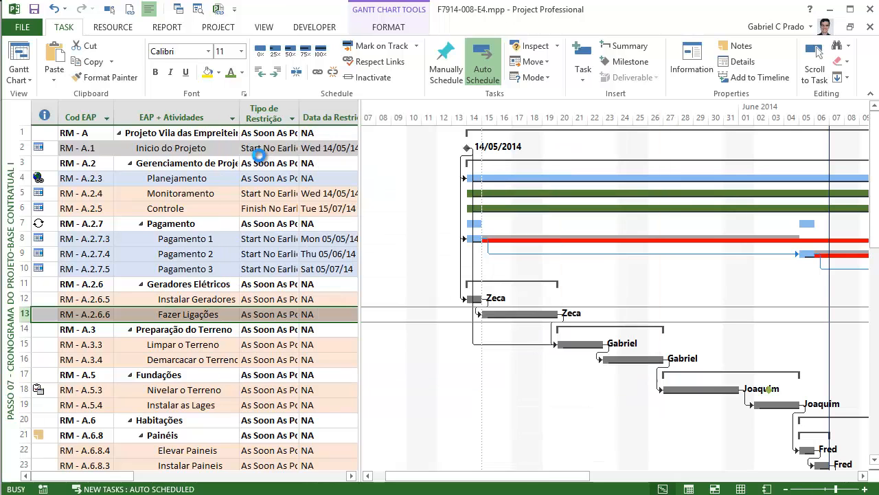
pyautogui.click(198, 10)
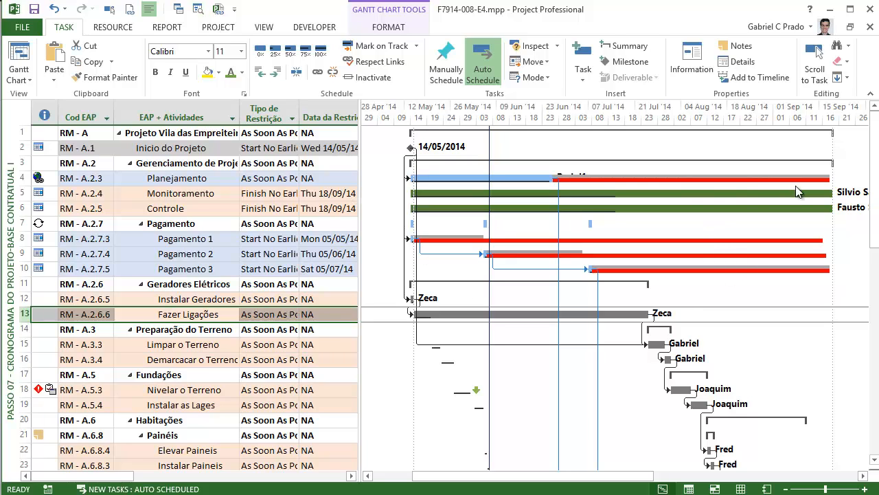
# Step: Set Fazer Ligações' duration to 5 days and check the linked Monitoramento and Controle bars
pyautogui.doubleClick(159, 316)
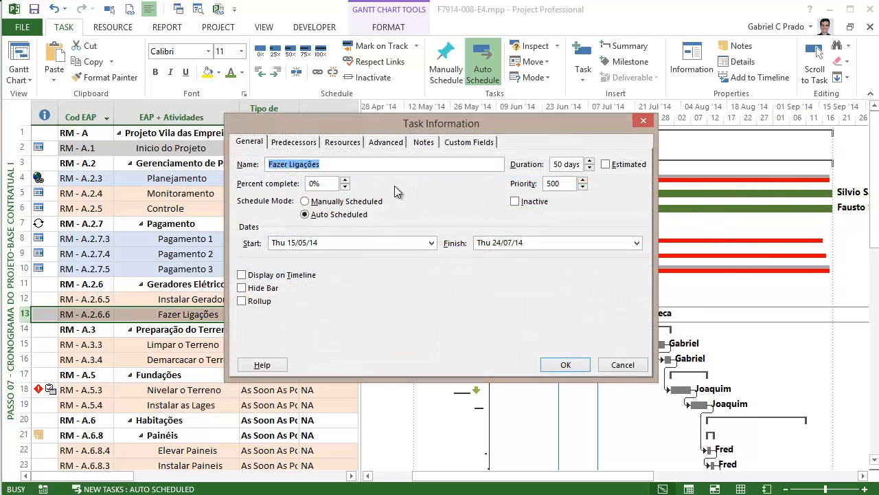
pyautogui.click(560, 164)
pyautogui.press('Return')
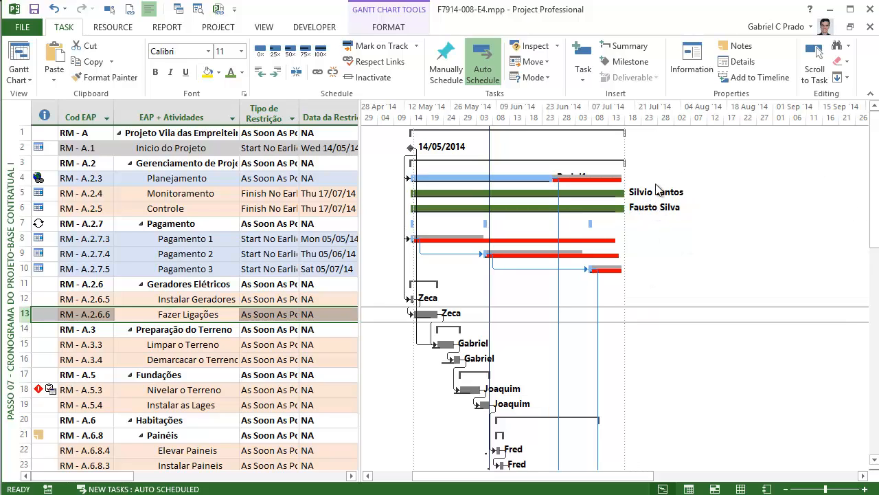
pyautogui.moveTo(874, 155); pyautogui.dragTo(861, 402)
pyautogui.click(874, 183)
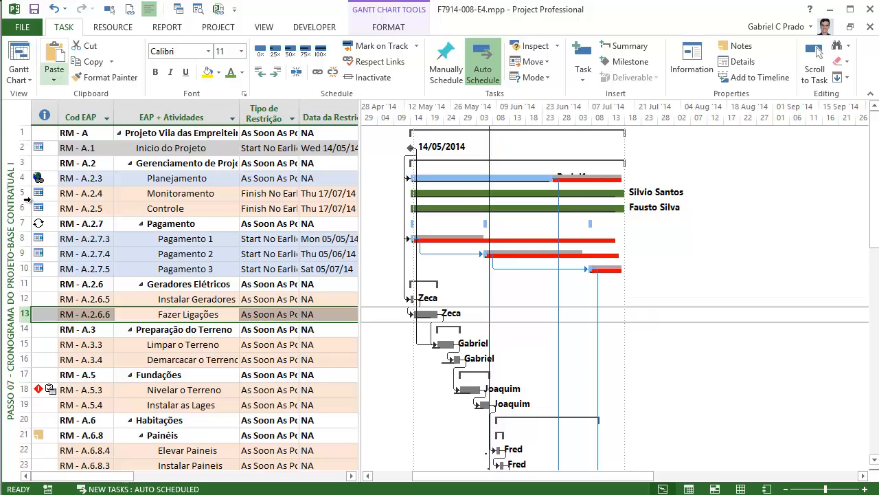
# Step: Switch to the Passo 06 - Duração+ calendário sheet and look through all its activities
pyautogui.rightClick(10, 117)
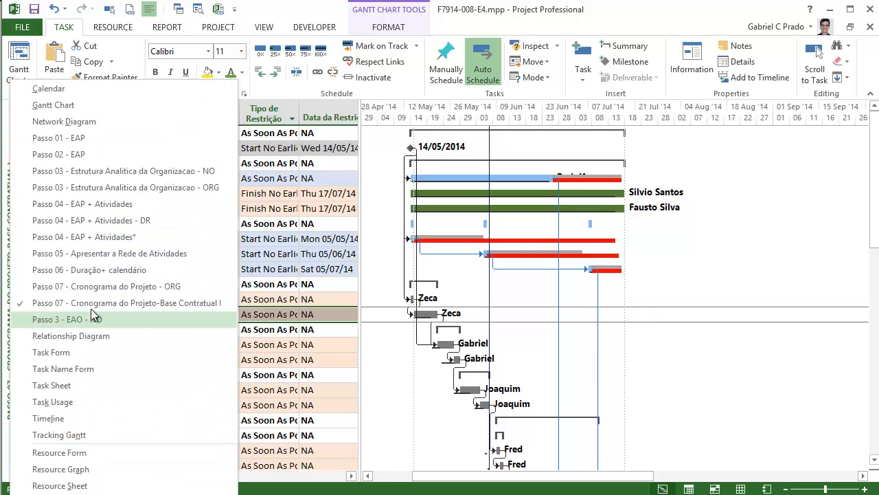
pyautogui.click(76, 286)
pyautogui.rightClick(5, 122)
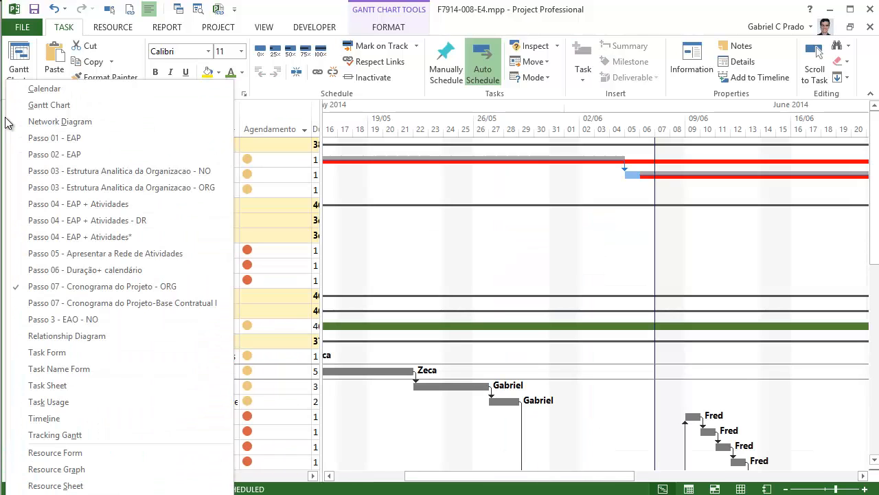
pyautogui.click(75, 268)
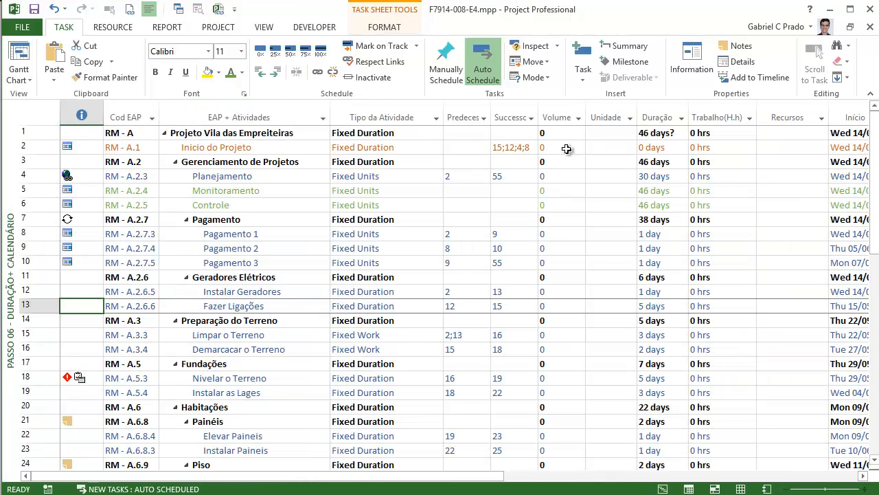
pyautogui.scroll(-8, 364, 309)
pyautogui.scroll(6, 329, 312)
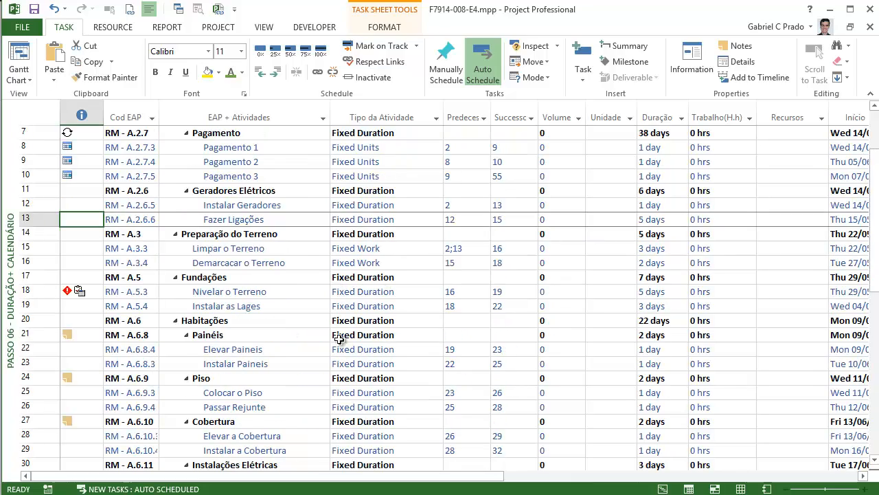
pyautogui.scroll(-15, 310, 355)
pyautogui.scroll(15, 248, 221)
pyautogui.scroll(2, 248, 221)
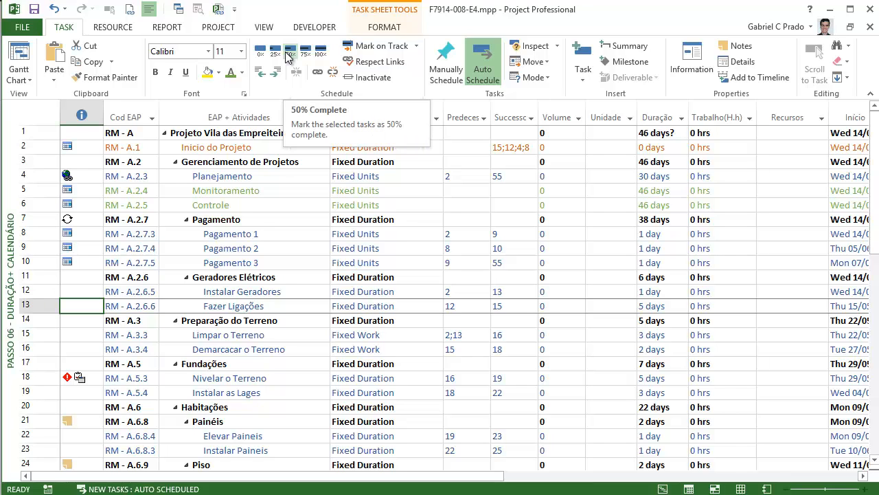
# Step: Check the notes in Elevar Paineis' task information without changing anything
pyautogui.scroll(-5, 150, 227)
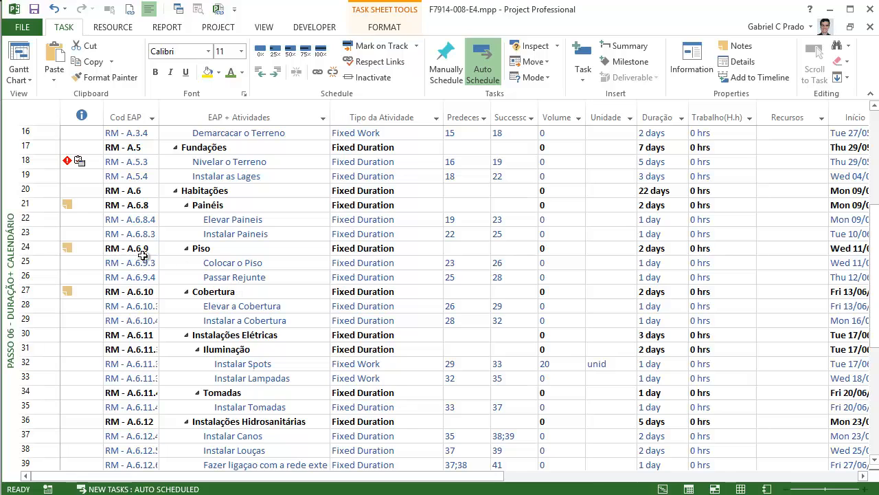
pyautogui.doubleClick(220, 222)
pyautogui.click(425, 142)
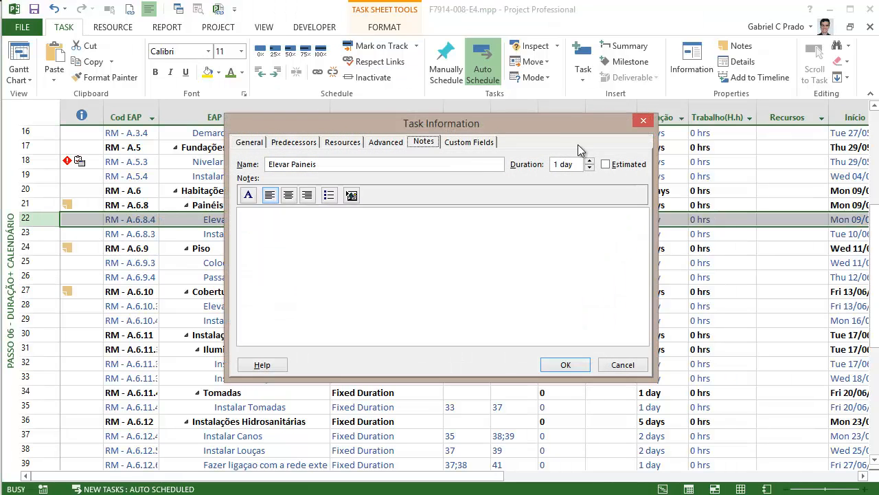
pyautogui.click(643, 121)
# Step: Examine the predecessors and successors of Pagamento 1, Pagamento 2 and Pagamento 3
pyautogui.scroll(5, 228, 410)
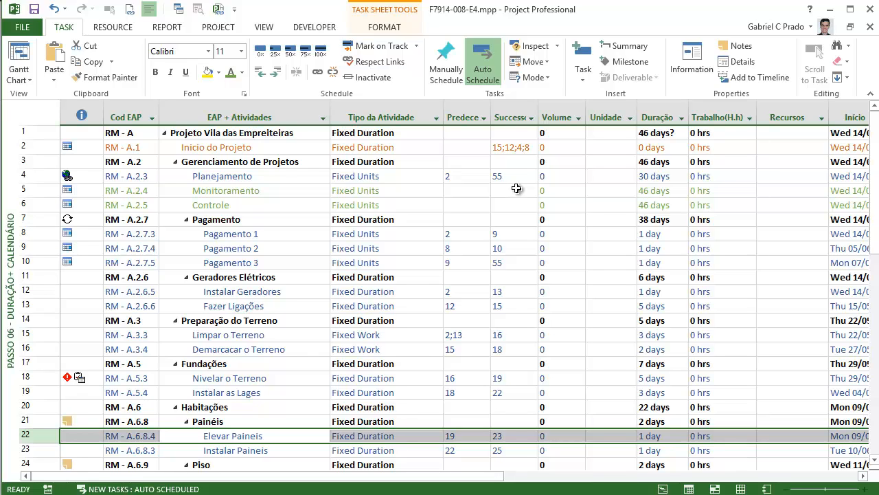
pyautogui.click(206, 222)
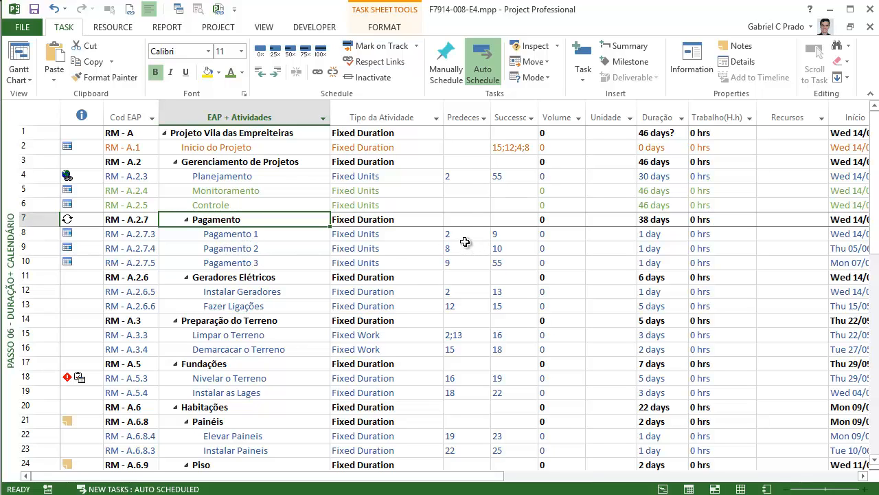
pyautogui.moveTo(465, 242); pyautogui.dragTo(498, 266)
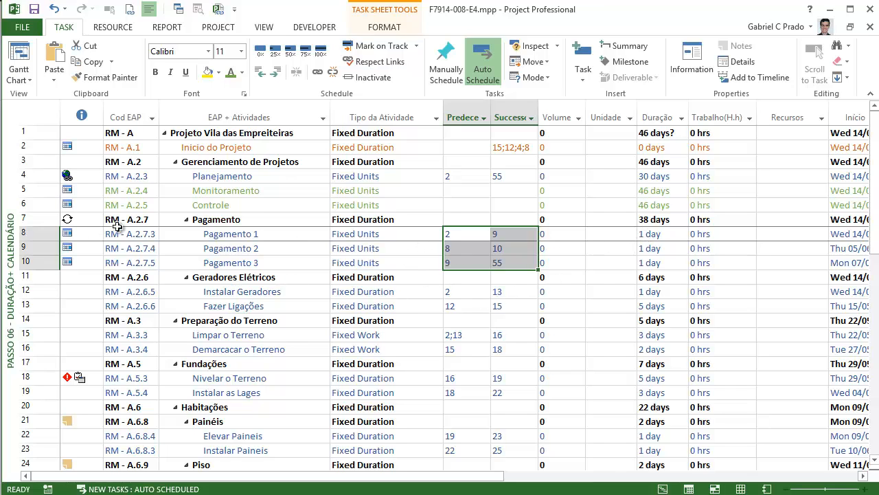
# Step: Try a recurrence for Pagamento of every 2 weeks on Friday in its recurring task information, without keeping the change
pyautogui.doubleClick(252, 217)
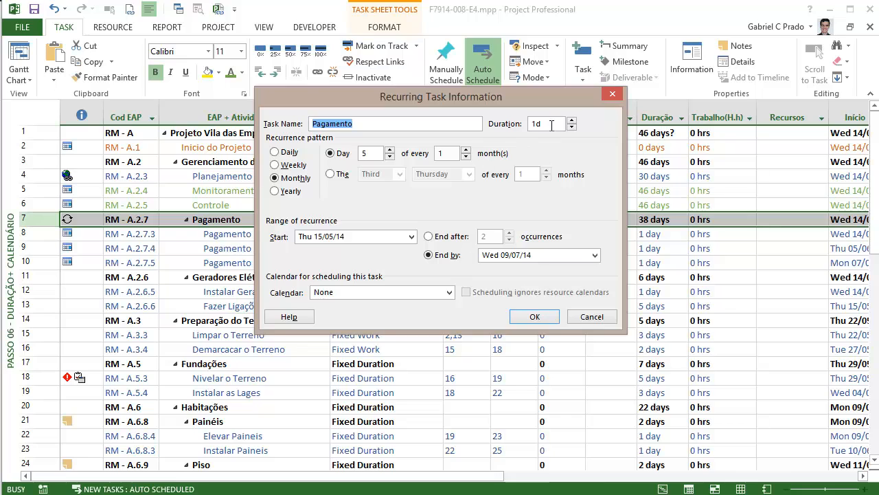
pyautogui.press('Tab')
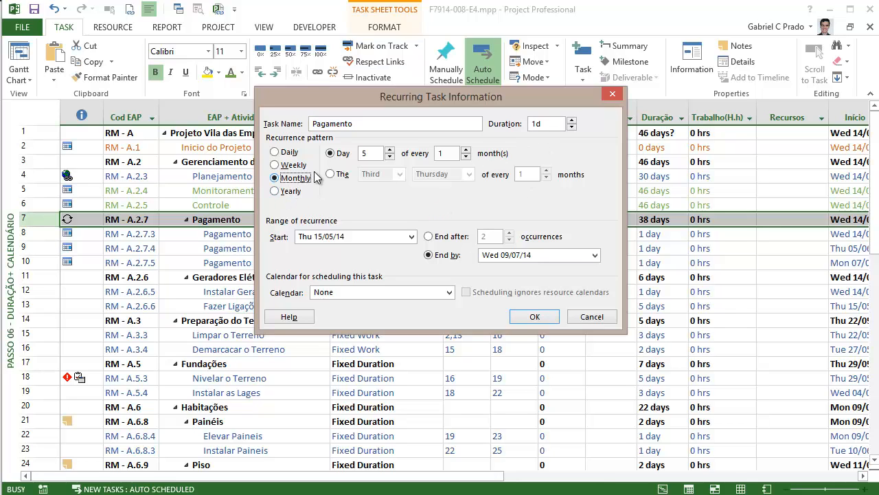
pyautogui.click(467, 150)
pyautogui.click(277, 165)
pyautogui.click(404, 150)
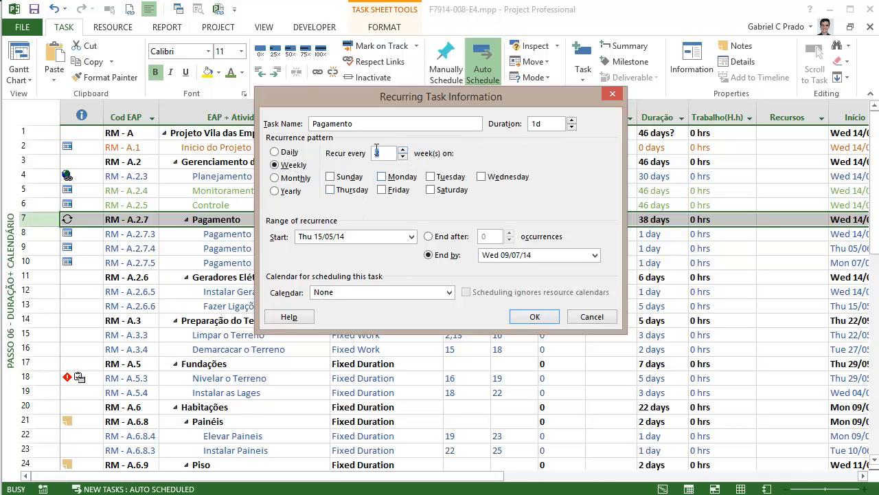
pyautogui.click(382, 189)
pyautogui.click(354, 234)
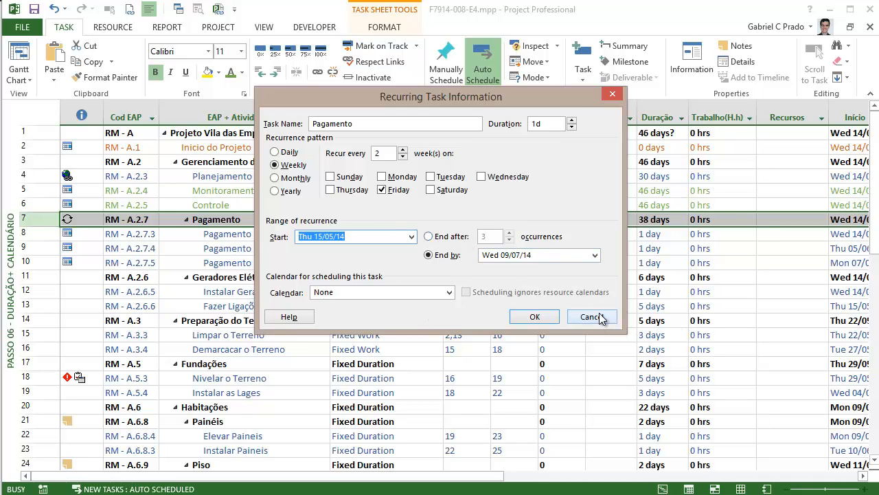
pyautogui.click(590, 317)
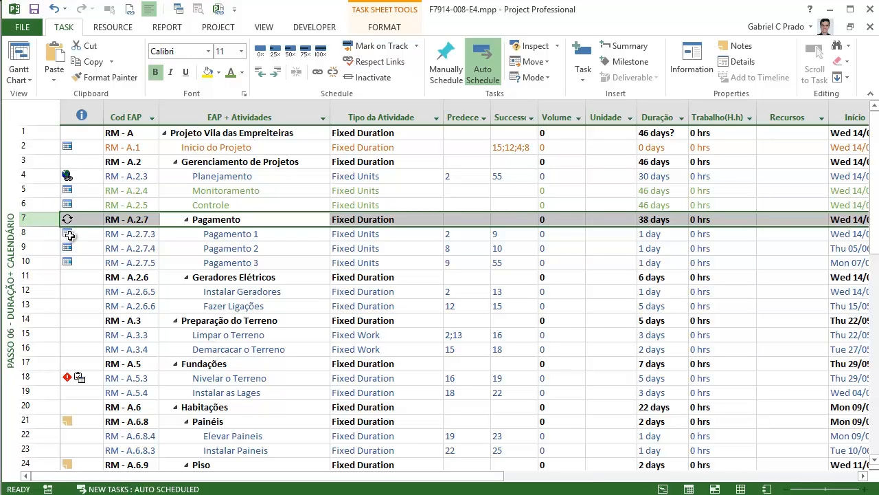
# Step: Switch to the Passo 07 - Cronograma do Projeto-Base Contratual I view and widen its table over the Gantt chart
pyautogui.moveTo(68, 237)
pyautogui.click(18, 77)
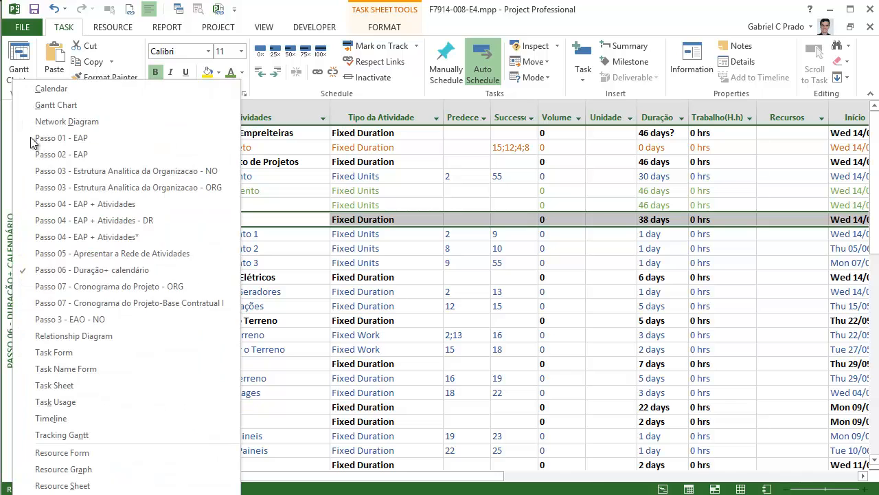
pyautogui.click(172, 302)
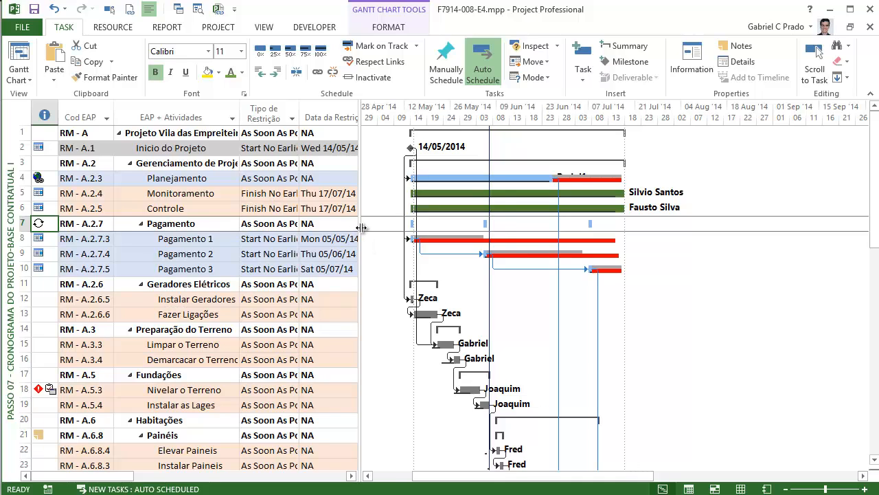
pyautogui.moveTo(362, 227); pyautogui.dragTo(644, 259)
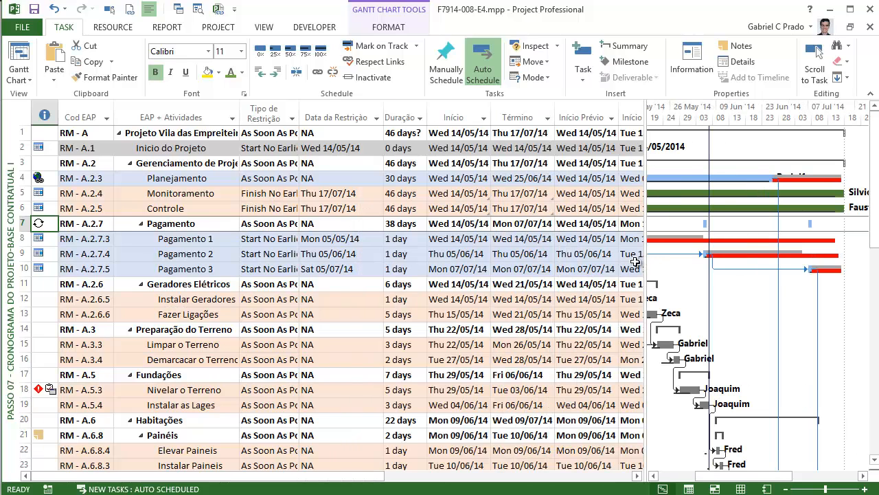
# Step: Move the Término Prévio column between Início Prévio and Início Tardio
pyautogui.click(534, 435)
pyautogui.press('Right')
pyautogui.press('Right')
pyautogui.press('Right')
pyautogui.press('Right')
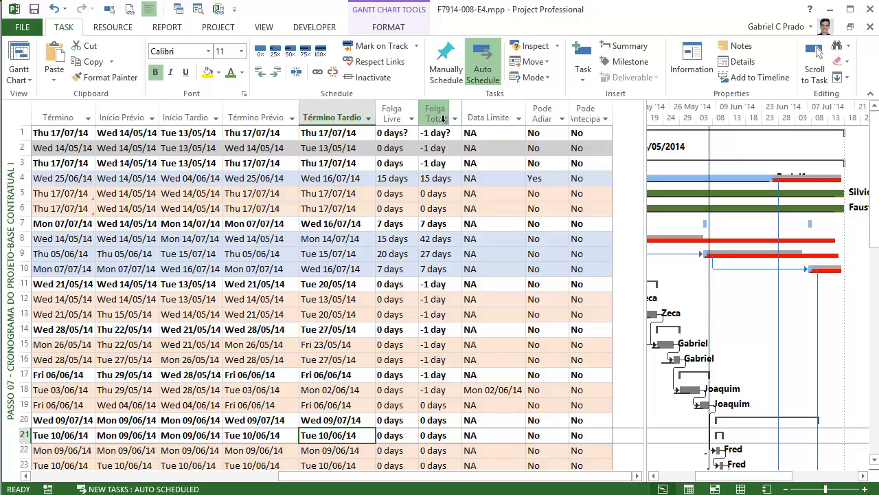
pyautogui.click(249, 110)
pyautogui.moveTo(250, 110); pyautogui.dragTo(132, 117)
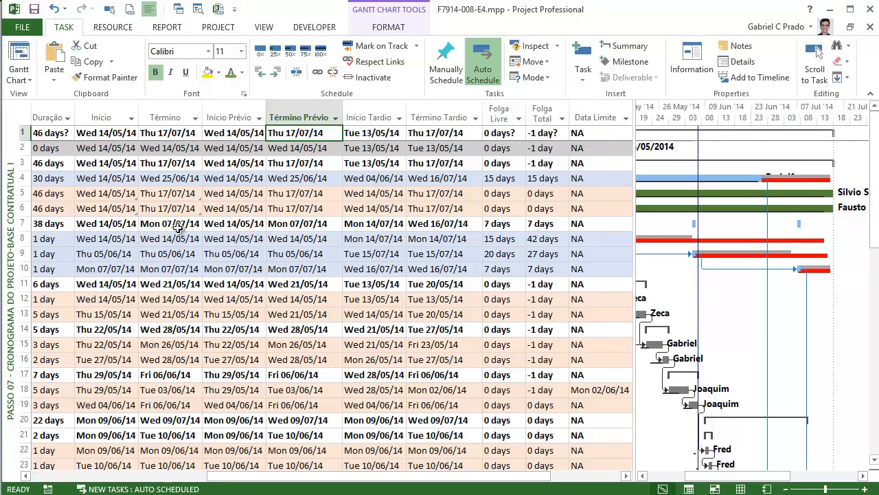
# Step: Try narrowing the Início Prévio and Término Prévio columns, and undo the layout changes
pyautogui.moveTo(234, 124); pyautogui.dragTo(209, 123)
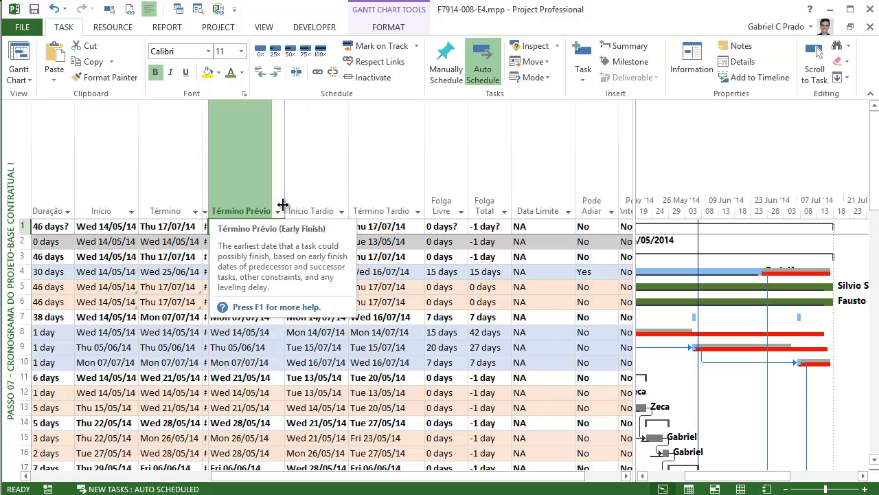
pyautogui.moveTo(219, 206); pyautogui.dragTo(220, 206)
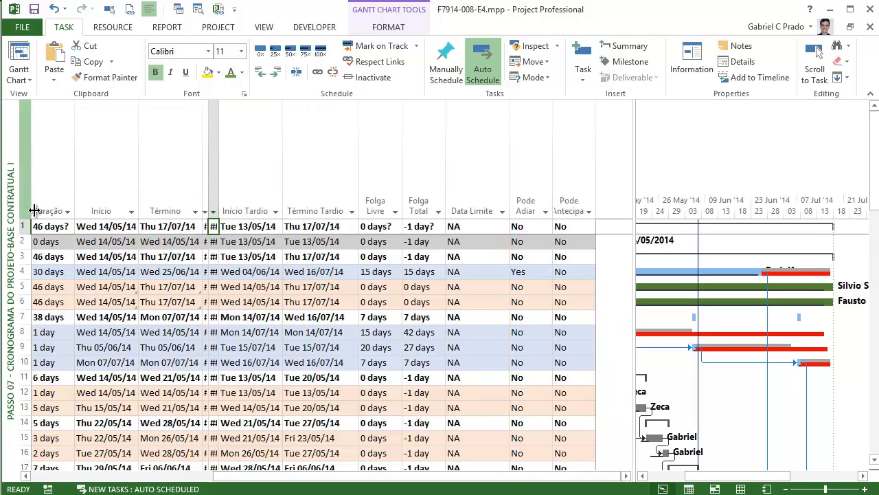
pyautogui.moveTo(22, 219); pyautogui.dragTo(15, 125)
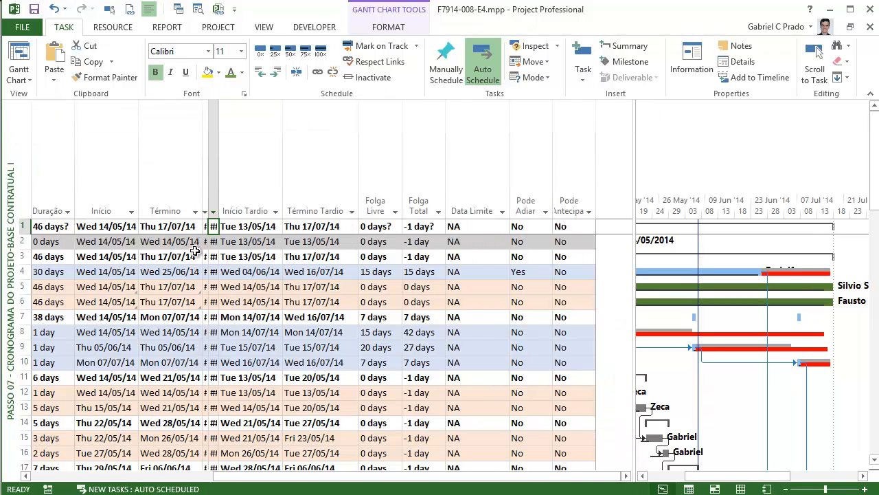
pyautogui.hotkey('ctrl', 'z')
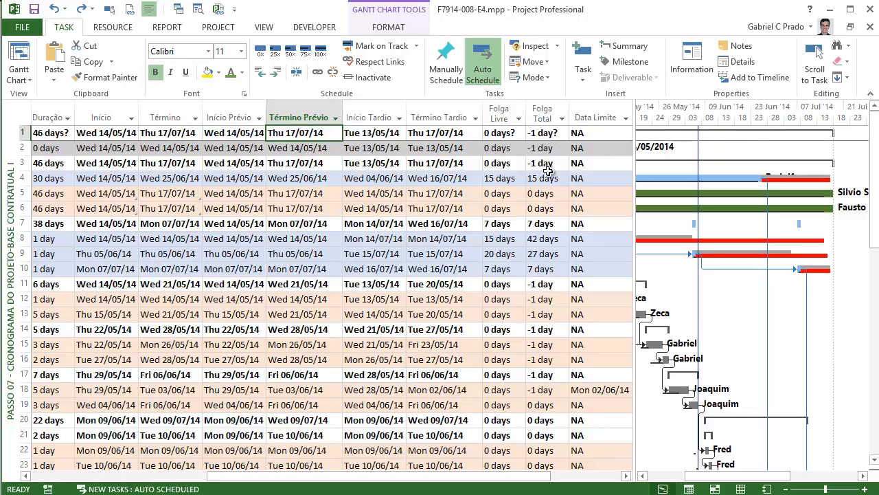
# Step: Set the duration of Fim do Projeto to 0 days so it is a milestone
pyautogui.scroll(-7, 539, 275)
pyautogui.scroll(-10, 533, 281)
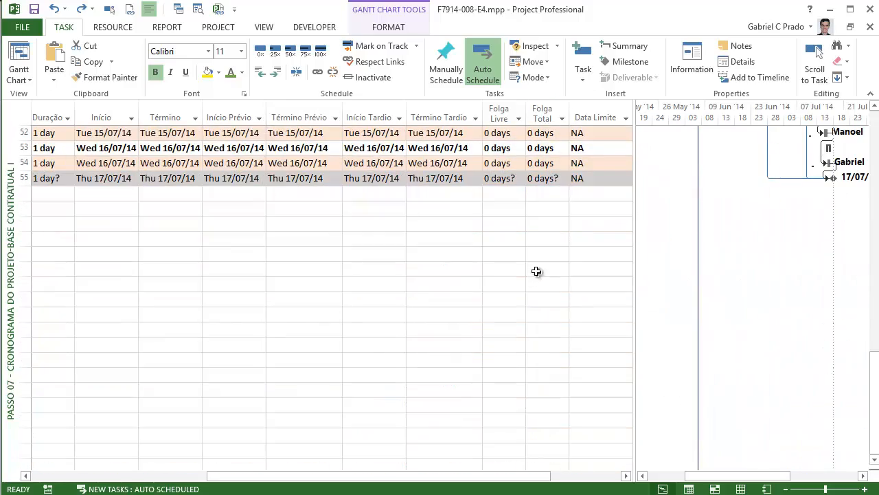
pyautogui.click(550, 177)
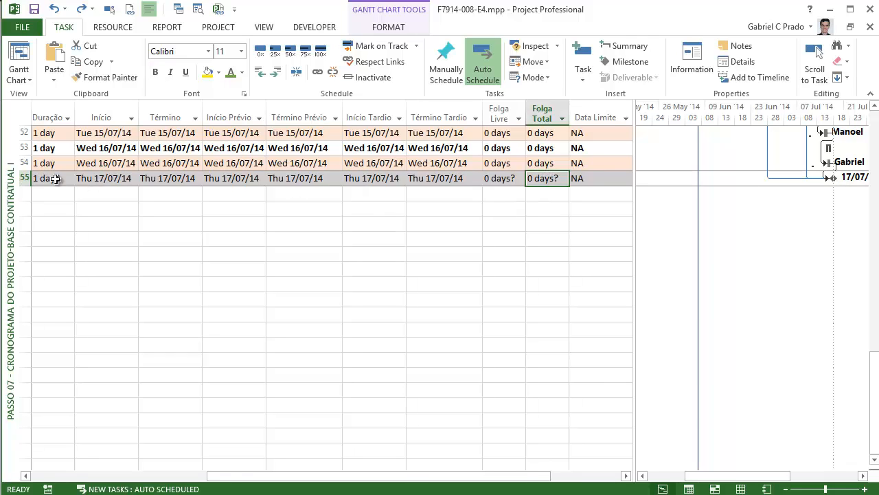
pyautogui.moveTo(320, 476); pyautogui.dragTo(155, 471)
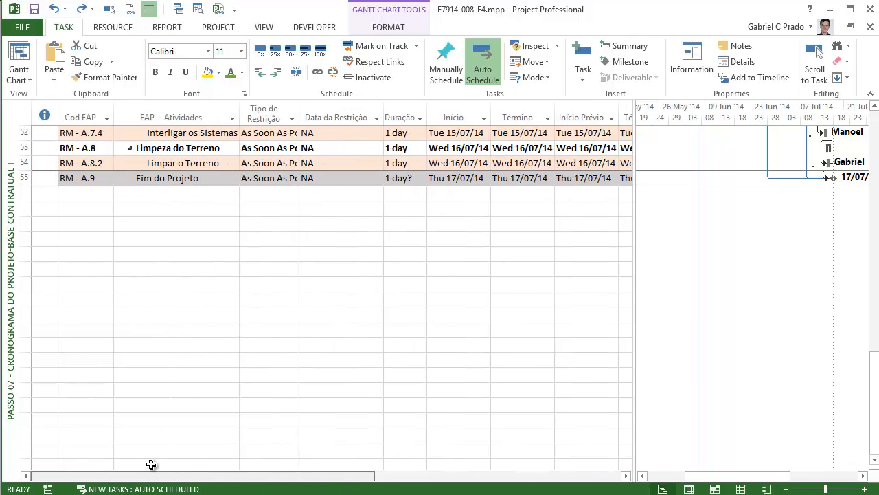
pyautogui.doubleClick(399, 179)
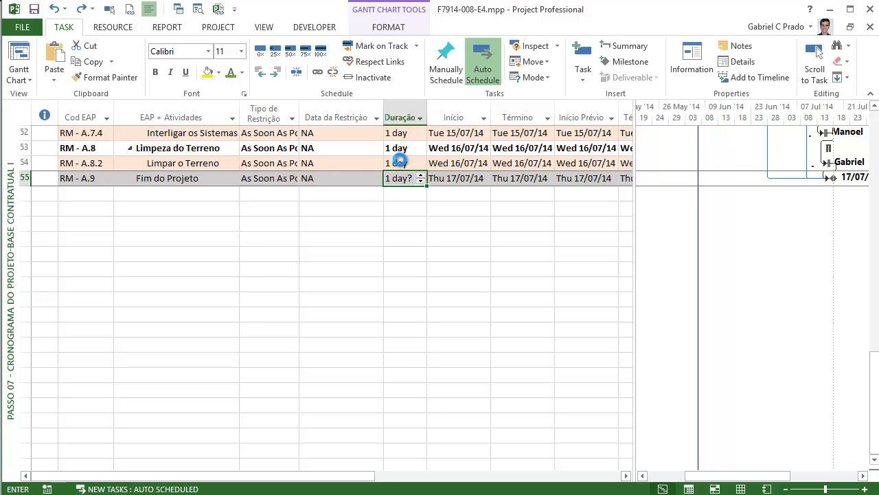
pyautogui.write('0')
pyautogui.press('Return')
# Step: Examine the project summary row's duration, early and late dates, free slack and total slack
pyautogui.scroll(1, 455, 218)
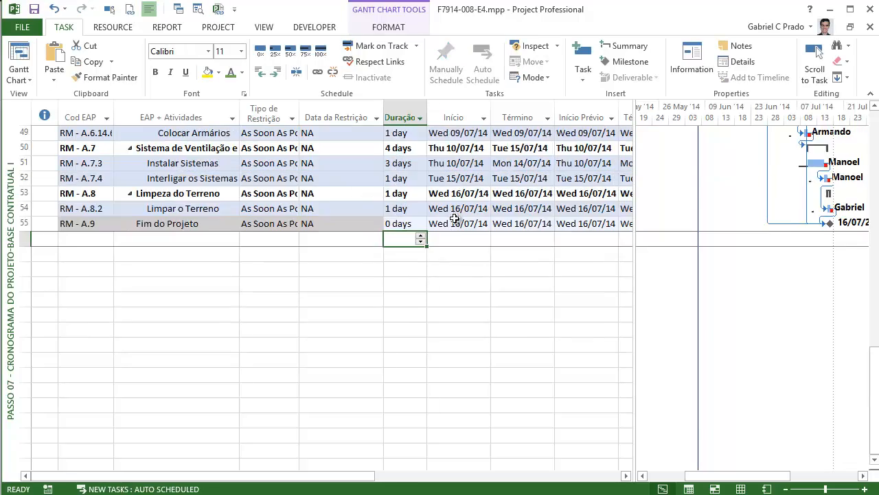
pyautogui.scroll(16, 454, 219)
pyautogui.click(527, 131)
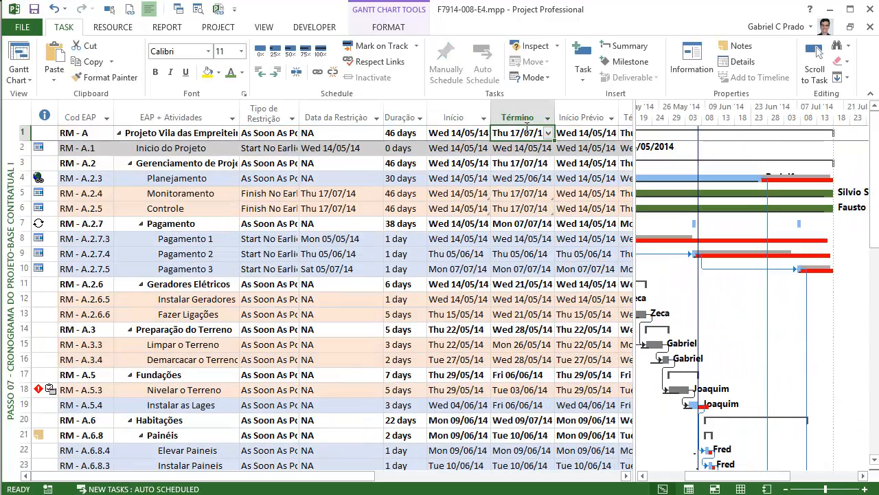
pyautogui.press('Right')
pyautogui.press('Right')
pyautogui.press('Right')
pyautogui.press('Right')
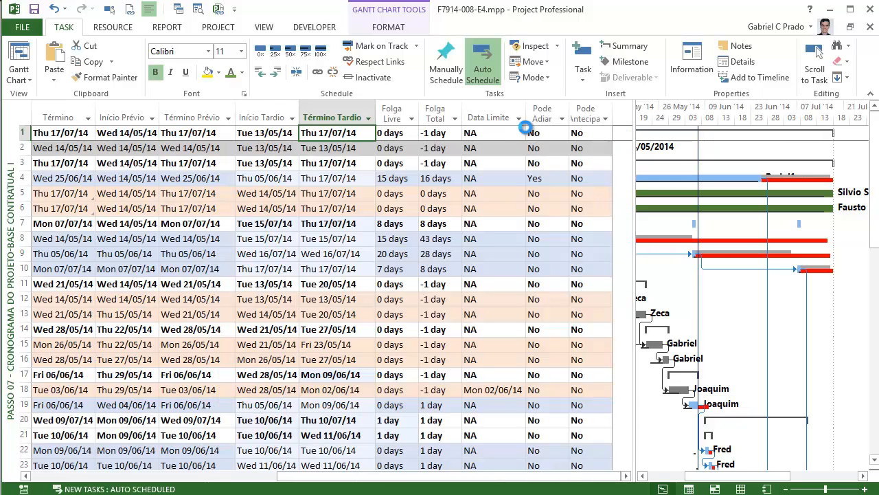
pyautogui.press('Right')
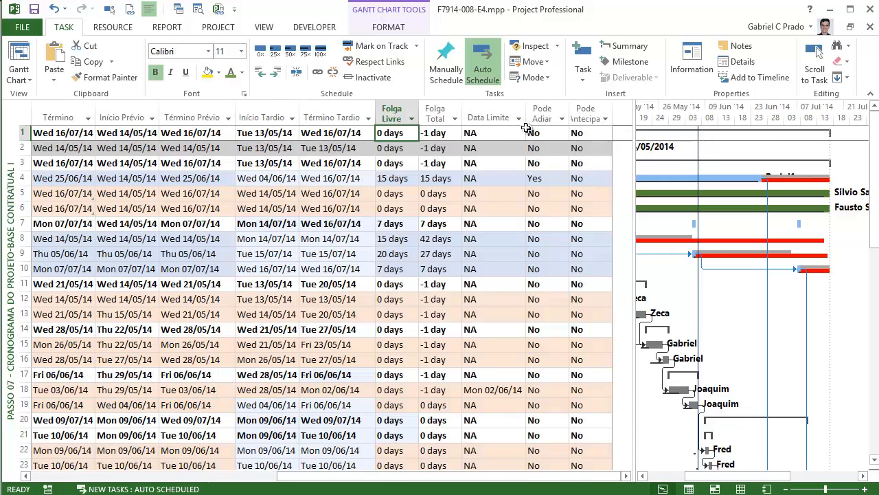
pyautogui.press('Left')
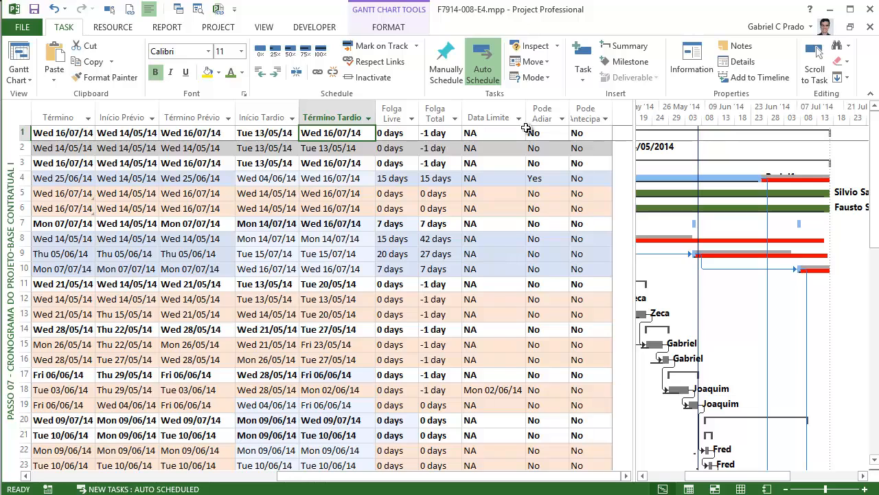
pyautogui.press('Left')
pyautogui.press('Left')
pyautogui.press('Left')
pyautogui.press('Left')
pyautogui.press('Left')
pyautogui.press('Left')
pyautogui.press('Left')
pyautogui.press('Left')
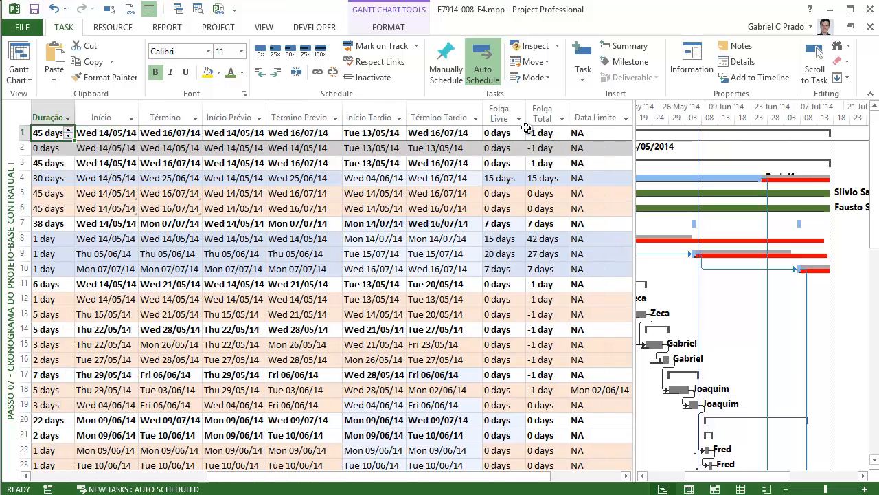
pyautogui.press('Right')
pyautogui.press('Right')
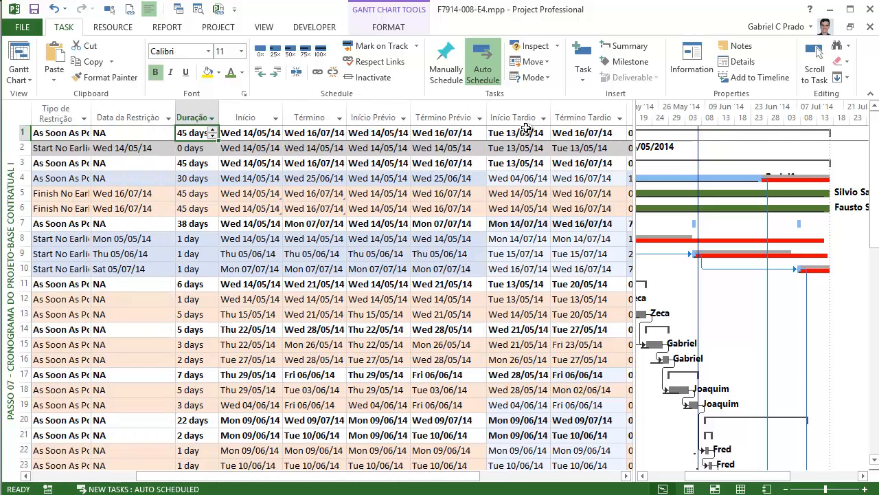
pyautogui.press('Right')
pyautogui.press('Right')
pyautogui.press('Right')
pyautogui.press('Right')
pyautogui.press('Right')
pyautogui.press('Right')
pyautogui.press('Right')
pyautogui.press('Right')
pyautogui.press('Right')
pyautogui.press('Right')
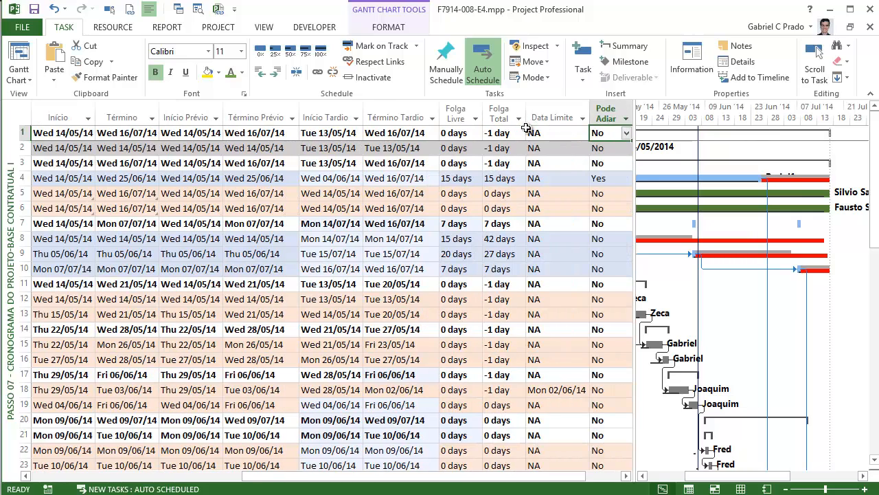
pyautogui.press('Left')
pyautogui.press('Left')
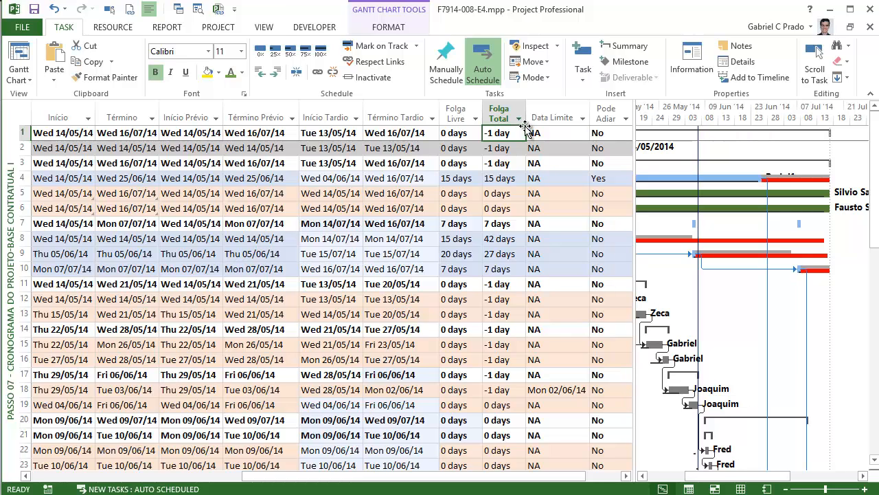
# Step: Examine the activity that has a deadline in Data Limite, including its name, constraint, dates and total slack
pyautogui.click(25, 117)
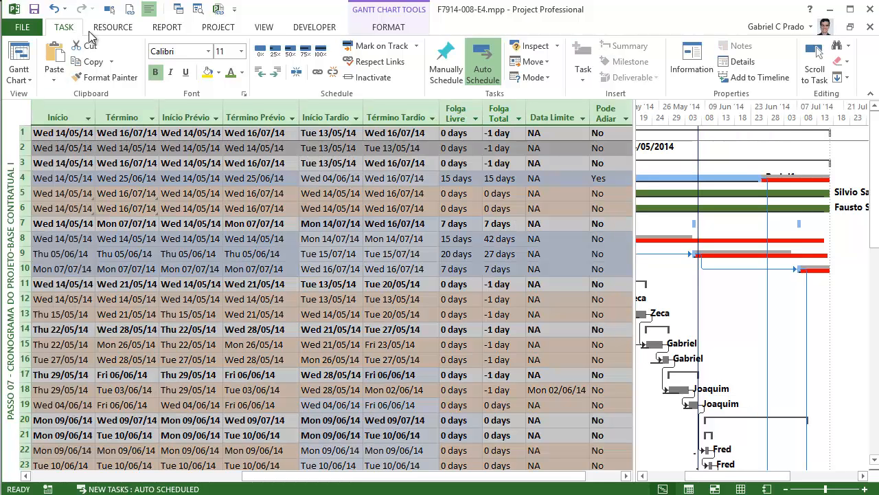
pyautogui.click(500, 250)
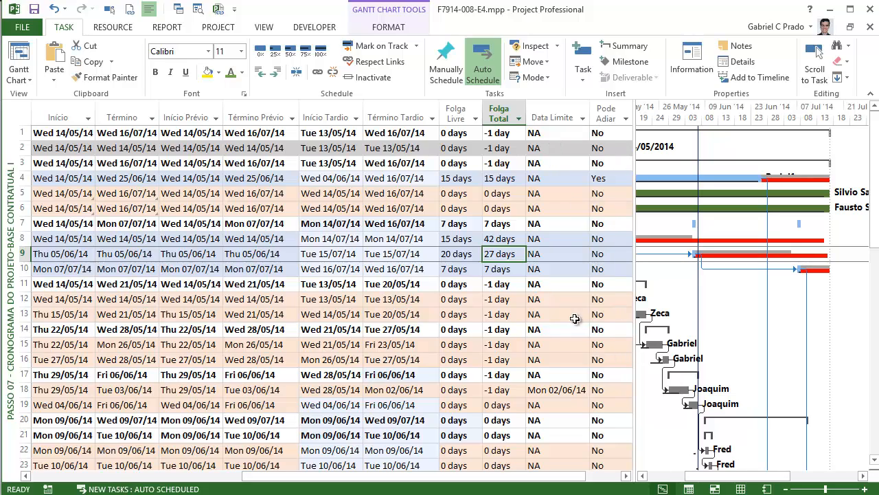
pyautogui.click(559, 390)
pyautogui.click(111, 10)
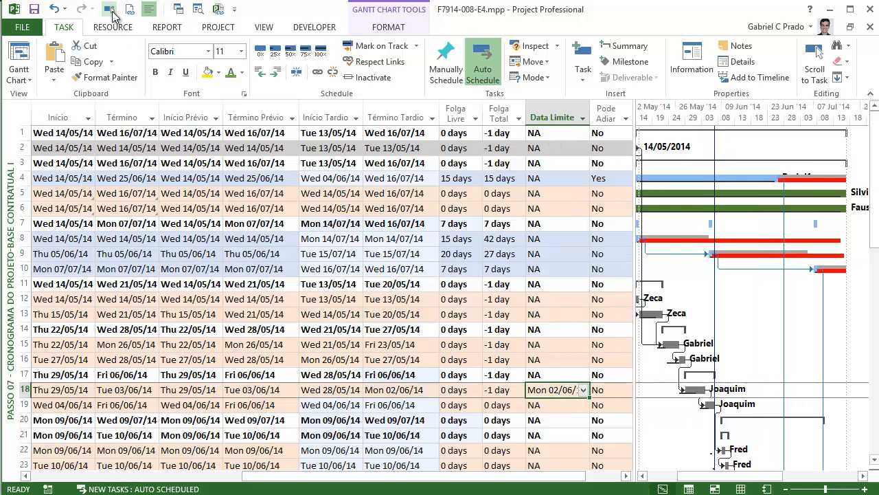
pyautogui.press('Left')
pyautogui.press('Left')
pyautogui.press('Left')
pyautogui.press('Left')
pyautogui.press('Left')
pyautogui.press('Left')
pyautogui.press('Left')
pyautogui.press('Left')
pyautogui.press('Left')
pyautogui.press('Left')
pyautogui.press('Left')
pyautogui.press('Left')
pyautogui.press('Left')
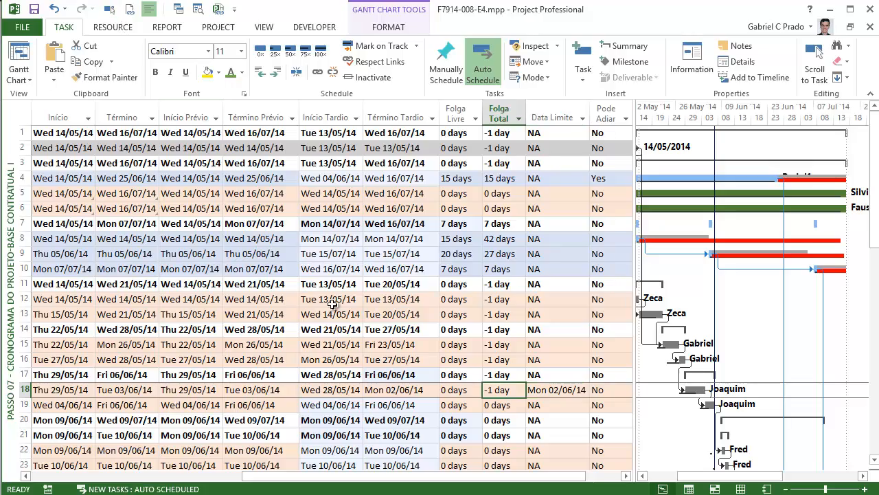
pyautogui.press('Right')
pyautogui.press('Right')
pyautogui.press('Right')
pyautogui.press('Right')
pyautogui.press('Right')
pyautogui.press('Right')
pyautogui.press('Right')
pyautogui.press('Right')
pyautogui.press('Right')
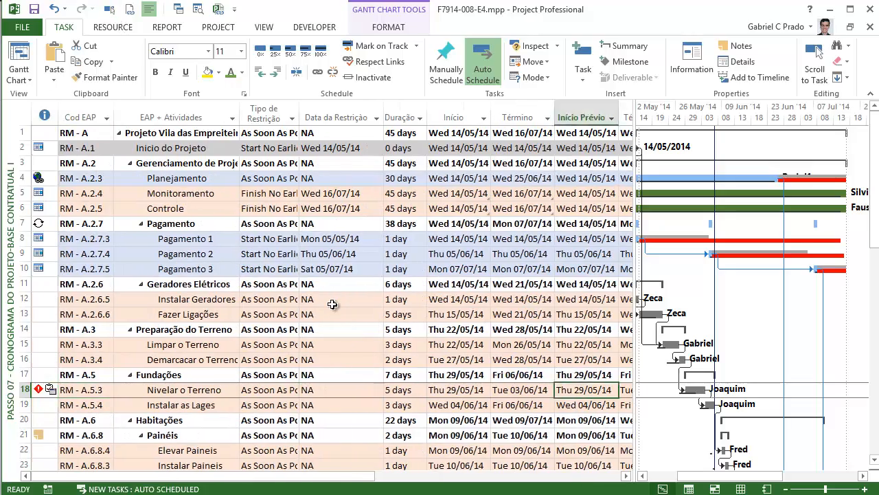
pyautogui.press('Left')
pyautogui.press('Left')
pyautogui.press('Left')
pyautogui.press('Left')
pyautogui.press('Left')
pyautogui.press('Left')
pyautogui.press('Left')
# Step: Clear the Data Limite deadline of Nivelar o Terreno
pyautogui.press('Right')
pyautogui.press('Right')
pyautogui.press('Right')
pyautogui.press('Right')
pyautogui.press('Right')
pyautogui.press('Right')
pyautogui.press('Right')
pyautogui.press('Right')
pyautogui.press('Right')
pyautogui.press('Right')
pyautogui.press('Right')
pyautogui.press('Right')
pyautogui.press('Right')
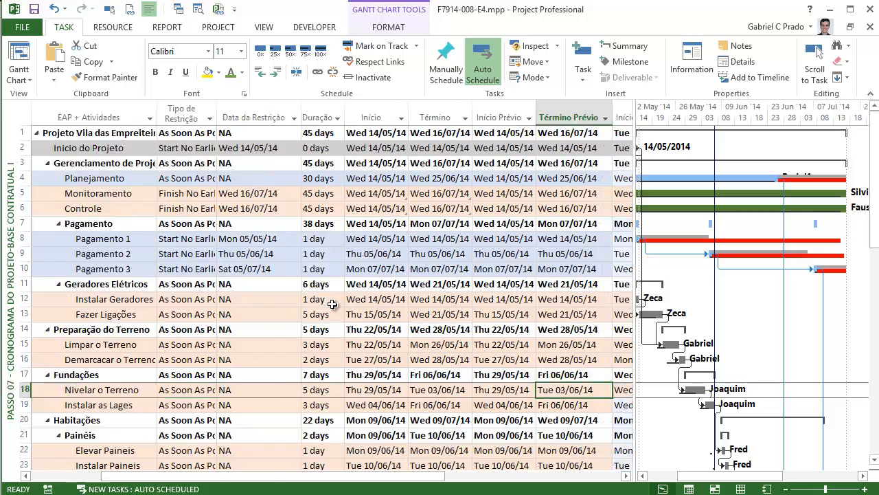
pyautogui.press('Left')
pyautogui.press('Left')
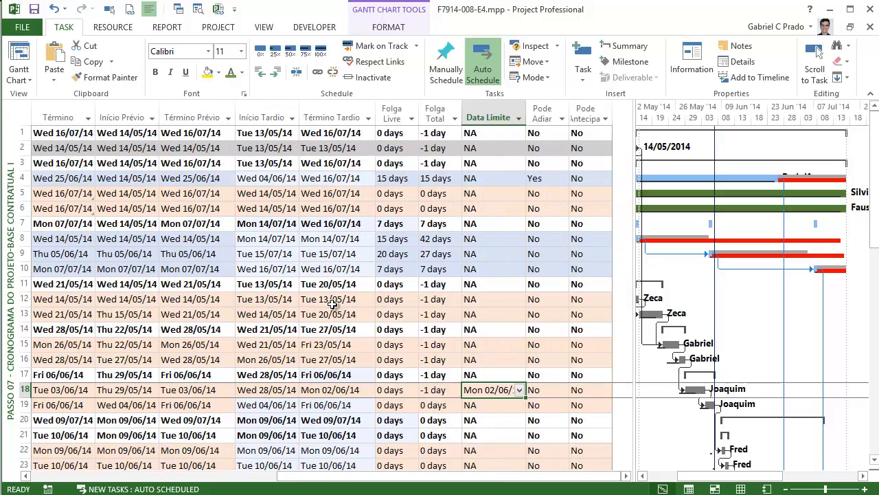
pyautogui.press('Delete')
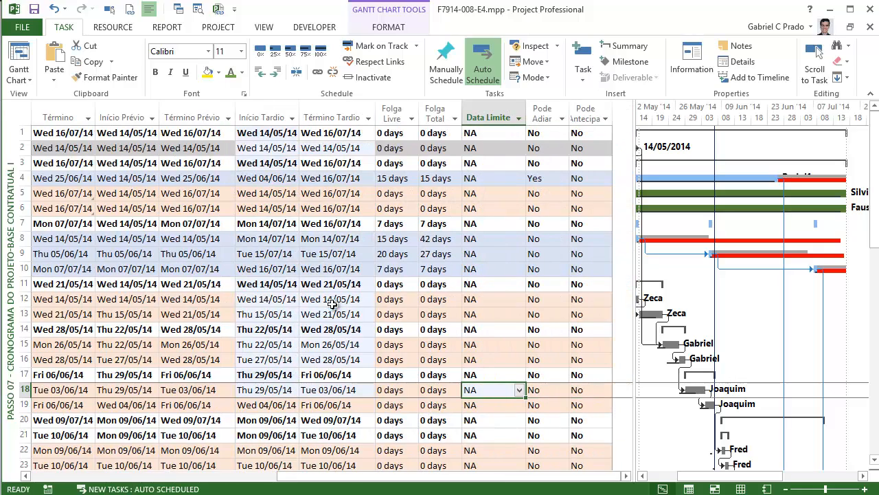
# Step: Review the free slack, total slack and Data Limite values of all activities from the project summary to the last task
pyautogui.press('Up')
pyautogui.press('Up')
pyautogui.press('Up')
pyautogui.press('Up')
pyautogui.press('Up')
pyautogui.press('Up')
pyautogui.press('Up')
pyautogui.press('Up')
pyautogui.press('Up')
pyautogui.press('Up')
pyautogui.press('Up')
pyautogui.press('Up')
pyautogui.press('Up')
pyautogui.press('Up')
pyautogui.press('Up')
pyautogui.press('Up')
pyautogui.press('Up')
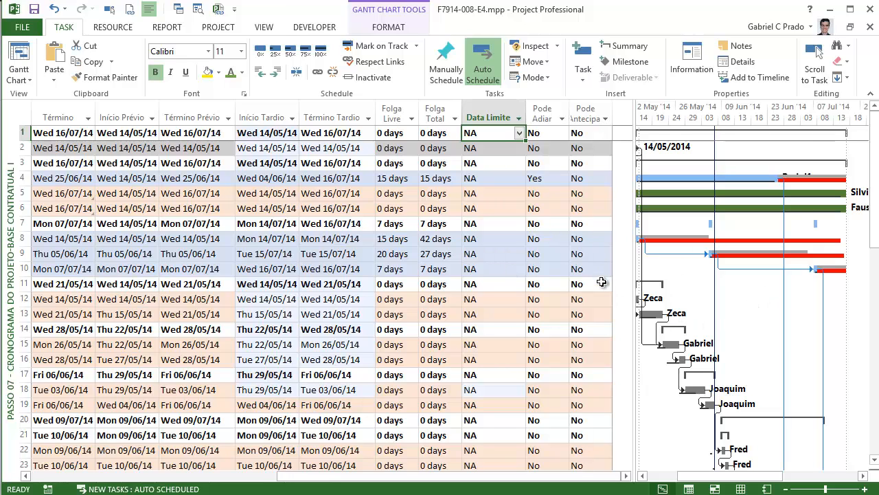
pyautogui.scroll(-12, 752, 340)
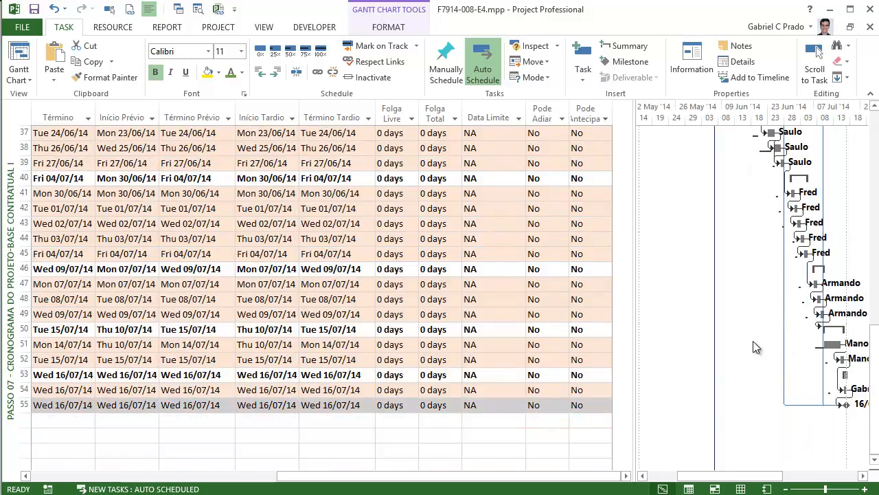
pyautogui.scroll(12, 754, 342)
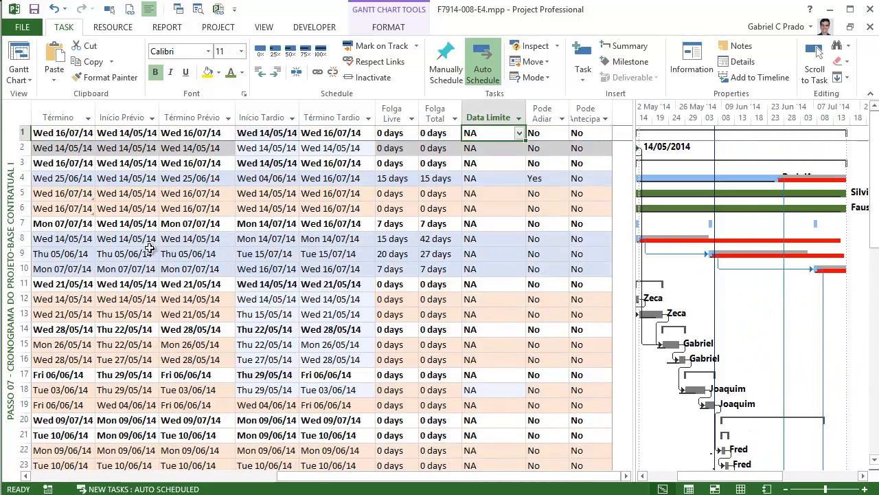
# Step: Examine the early and late dates, free slack and total slack of Pagamento 2, along with the total slack of the activities below it
pyautogui.click(303, 254)
pyautogui.press('Left')
pyautogui.press('Left')
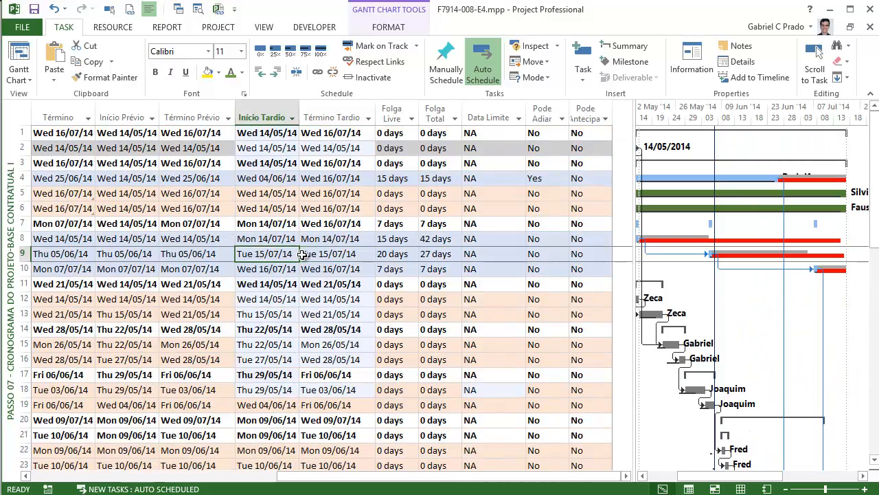
pyautogui.press('Home')
pyautogui.press('Right')
pyautogui.press('Right')
pyautogui.press('Right')
pyautogui.press('Right')
pyautogui.press('Right')
pyautogui.press('Right')
pyautogui.press('Right')
pyautogui.press('Right')
pyautogui.press('Right')
pyautogui.press('Right')
pyautogui.press('Right')
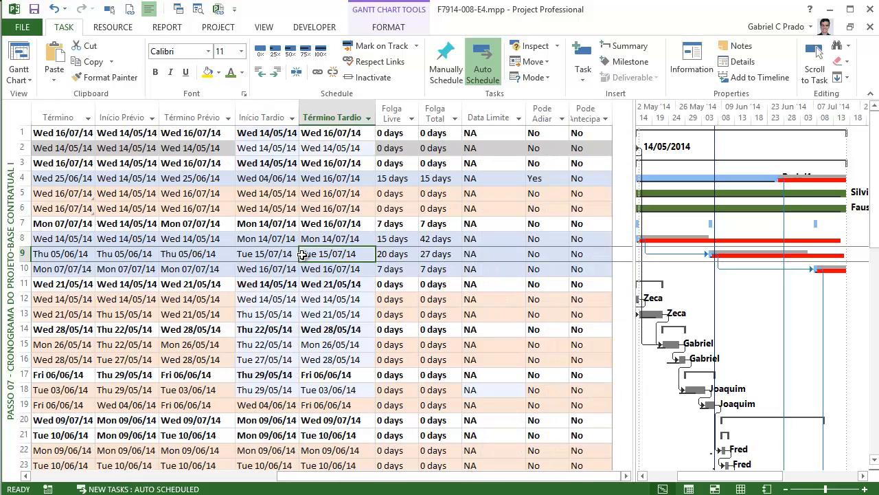
pyautogui.press('Left')
pyautogui.press('Right')
pyautogui.press('Right')
pyautogui.press('Right')
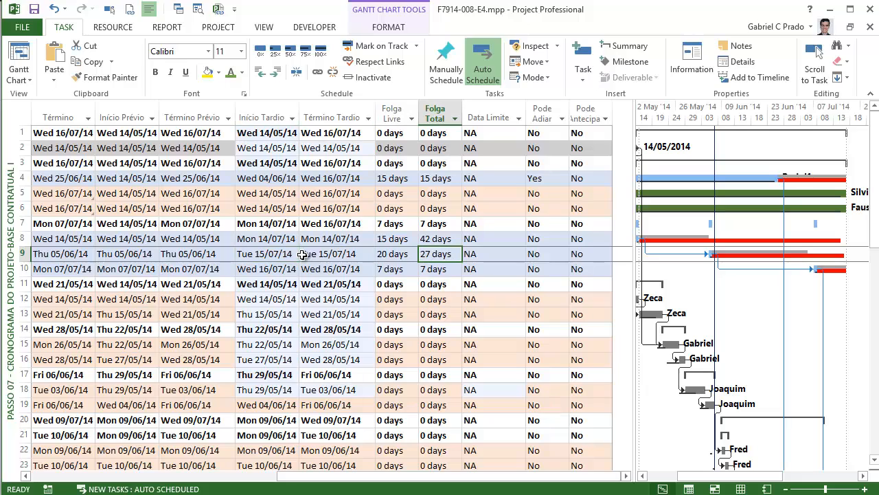
pyautogui.press('Down')
pyautogui.press('Down')
pyautogui.press('Down')
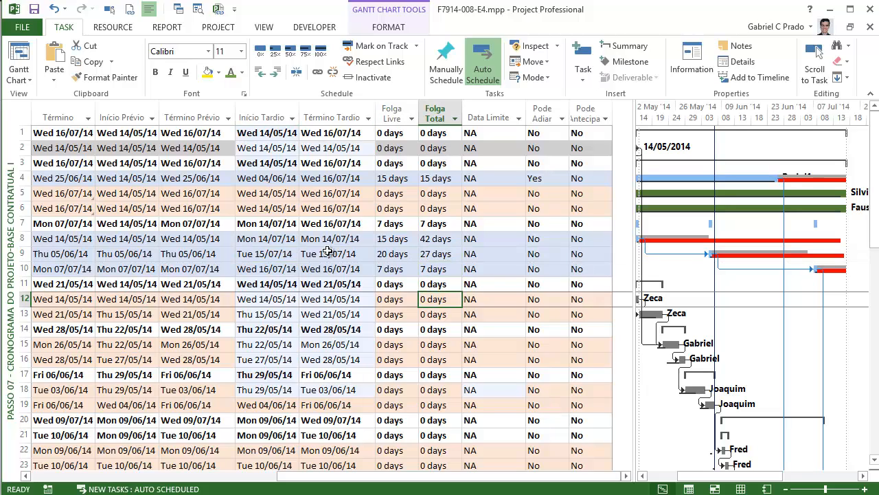
# Step: Set the Folga ZERO bar style, which marks critical tasks on the Gantt chart, to red
pyautogui.moveTo(620, 227); pyautogui.dragTo(597, 227)
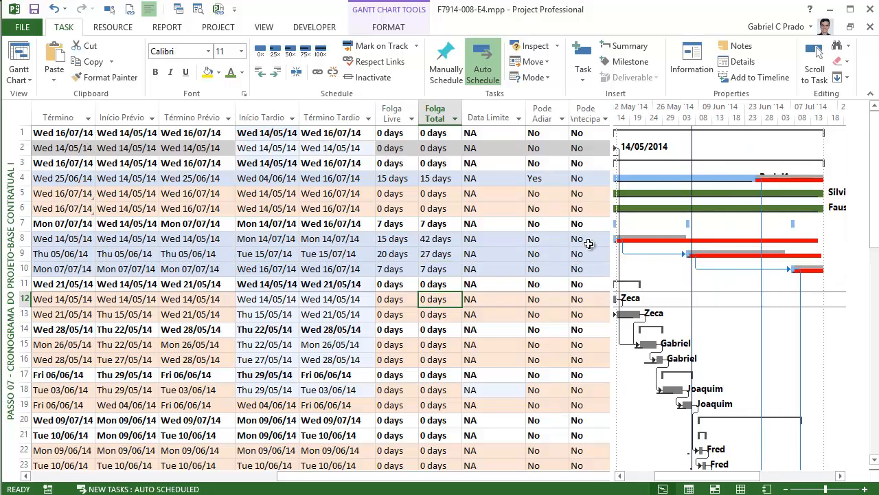
pyautogui.rightClick(710, 331)
pyautogui.click(742, 360)
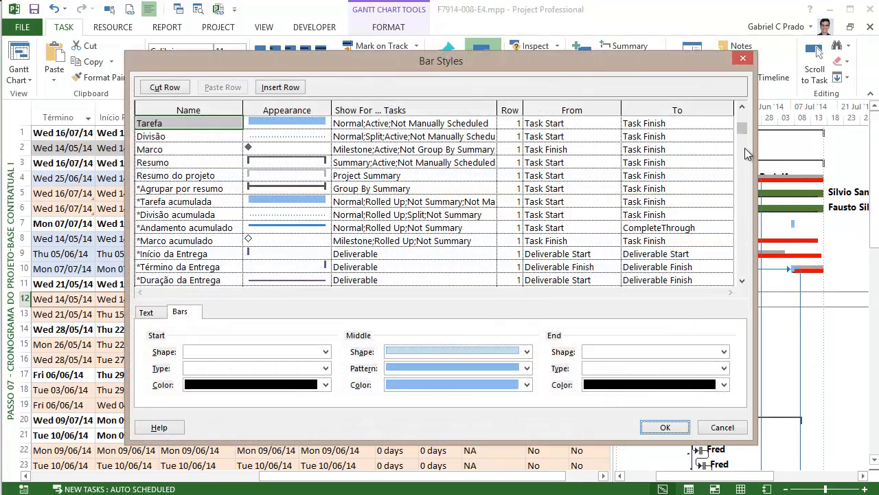
pyautogui.click(744, 149)
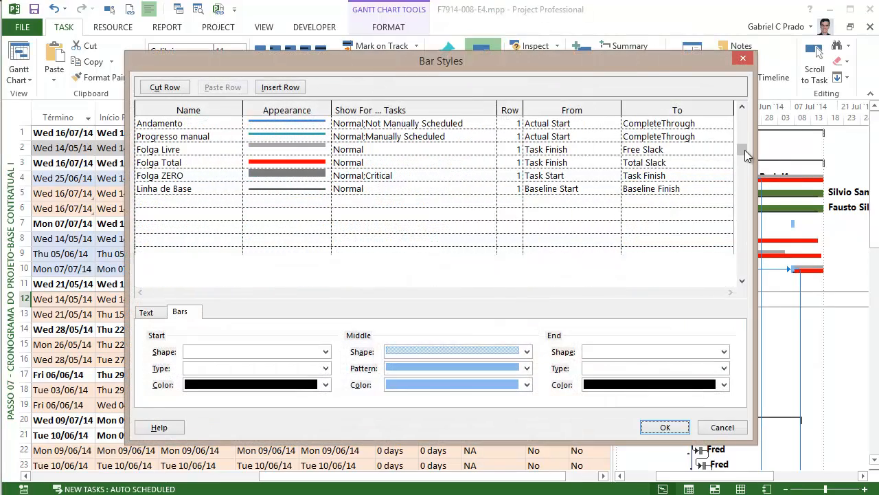
pyautogui.click(214, 178)
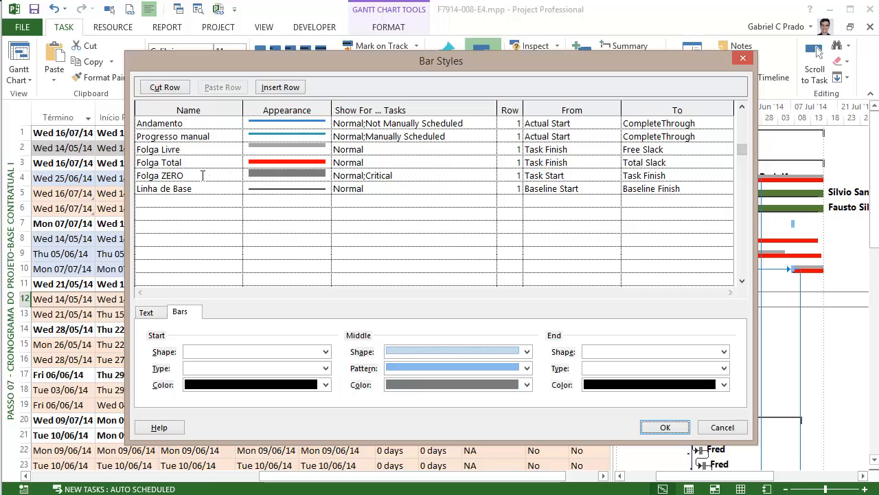
pyautogui.click(563, 176)
pyautogui.click(652, 188)
pyautogui.click(313, 175)
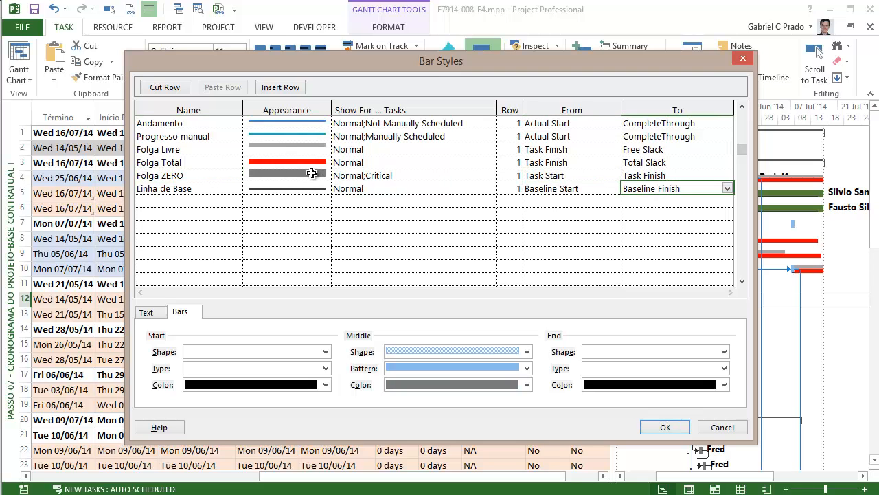
pyautogui.click(424, 382)
pyautogui.click(417, 489)
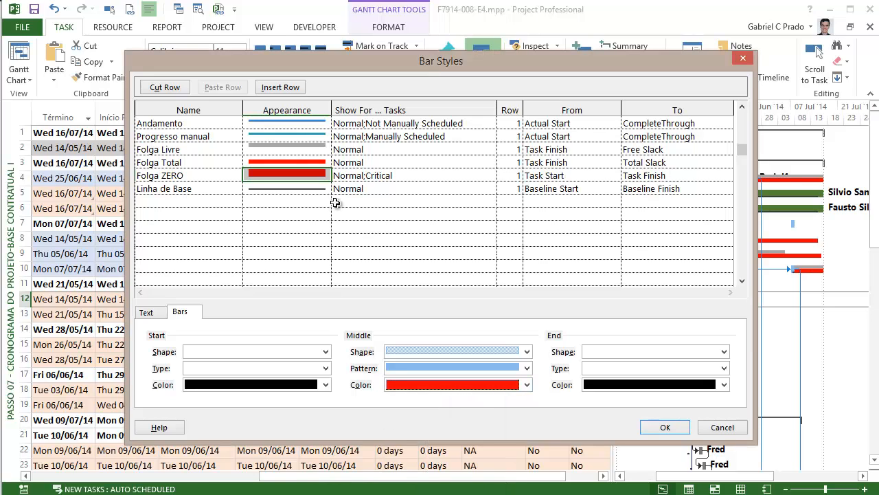
pyautogui.click(412, 237)
# Step: Check the From and To fields of the slack bar styles, and give the Folga Livre bar a green colour and thin line shape
pyautogui.click(281, 147)
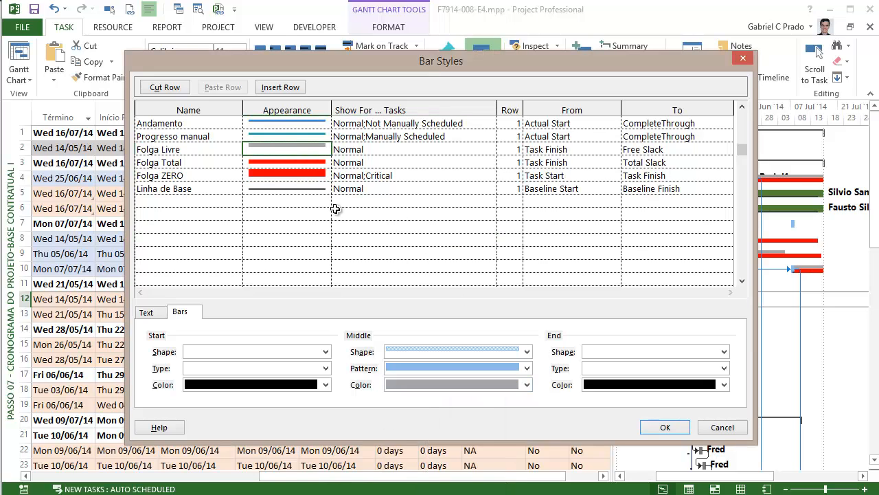
pyautogui.click(557, 149)
pyautogui.click(642, 150)
pyautogui.click(570, 163)
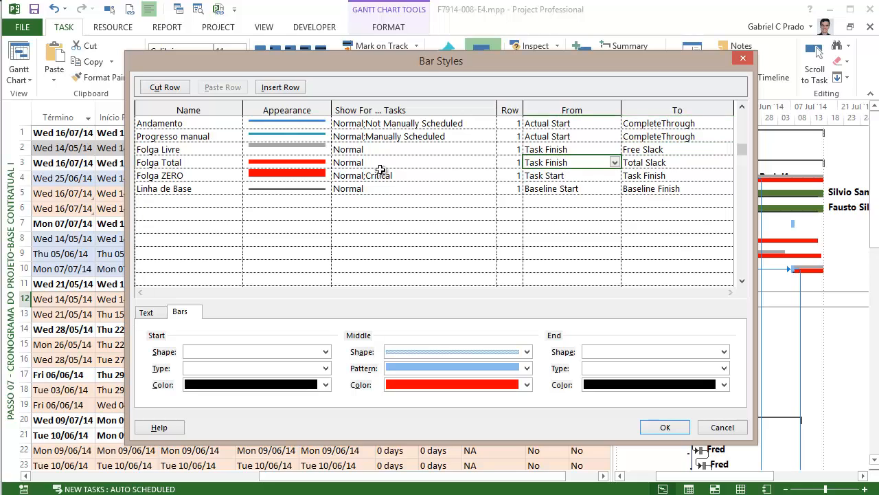
pyautogui.click(638, 165)
pyautogui.click(313, 147)
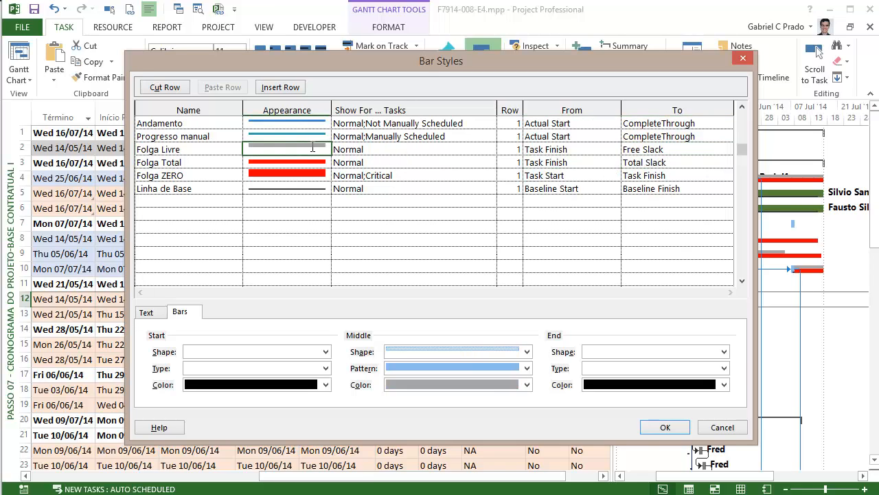
pyautogui.click(474, 386)
pyautogui.click(496, 431)
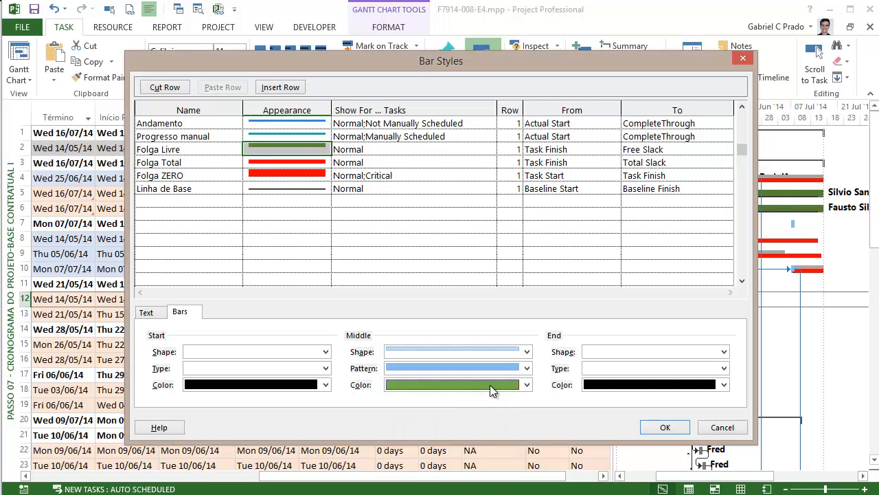
pyautogui.click(501, 353)
pyautogui.click(444, 428)
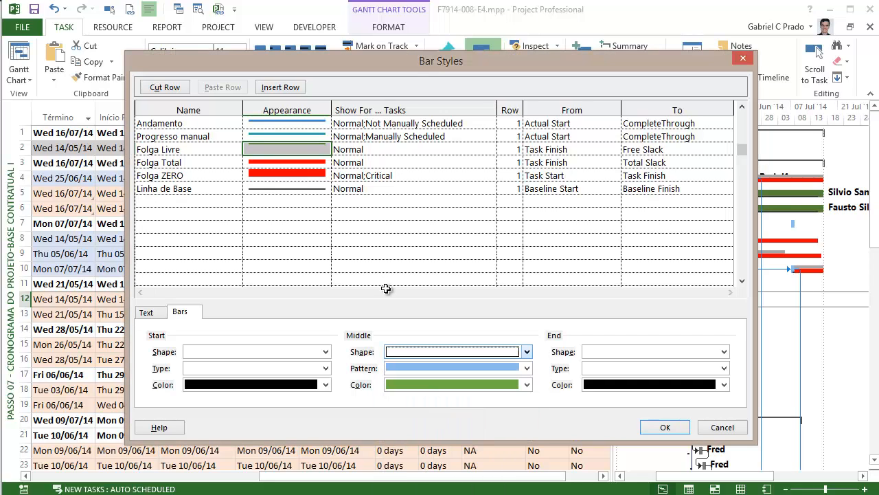
# Step: Give the Folga Total bar style an orange colour and a thin line shape
pyautogui.click(308, 164)
pyautogui.click(476, 386)
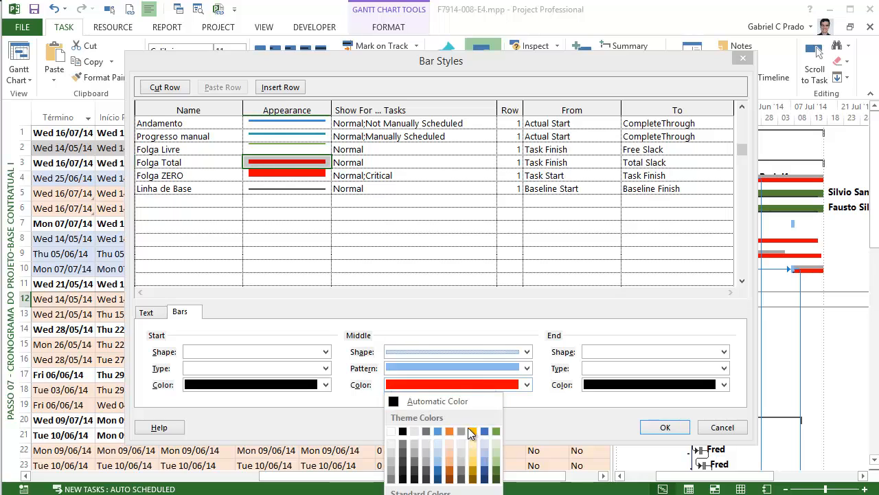
pyautogui.click(451, 432)
pyautogui.click(418, 351)
pyautogui.click(416, 424)
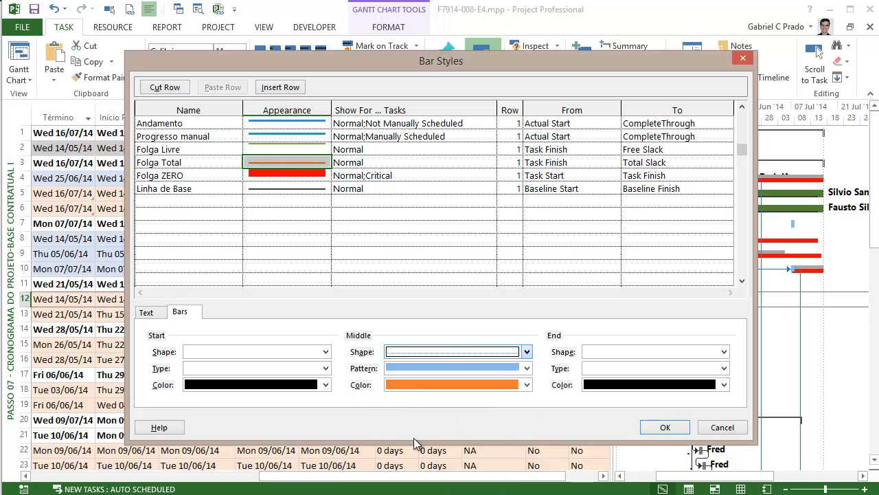
pyautogui.click(296, 237)
# Step: Give the Linha de Base bar style a thicker middle shape in light grey and apply the bar style changes
pyautogui.click(263, 189)
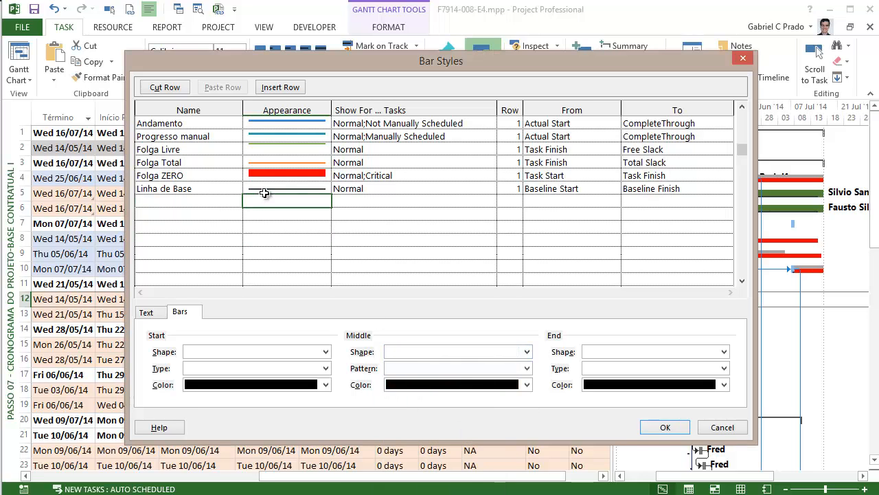
pyautogui.click(442, 350)
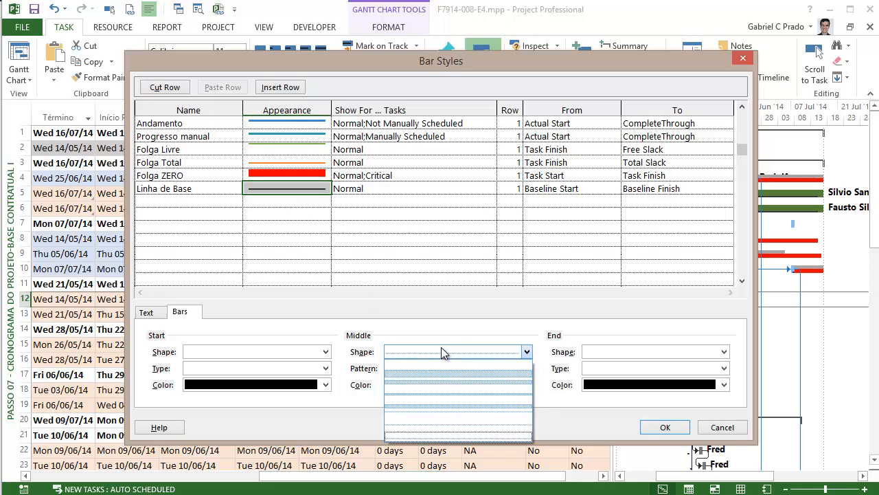
pyautogui.click(434, 412)
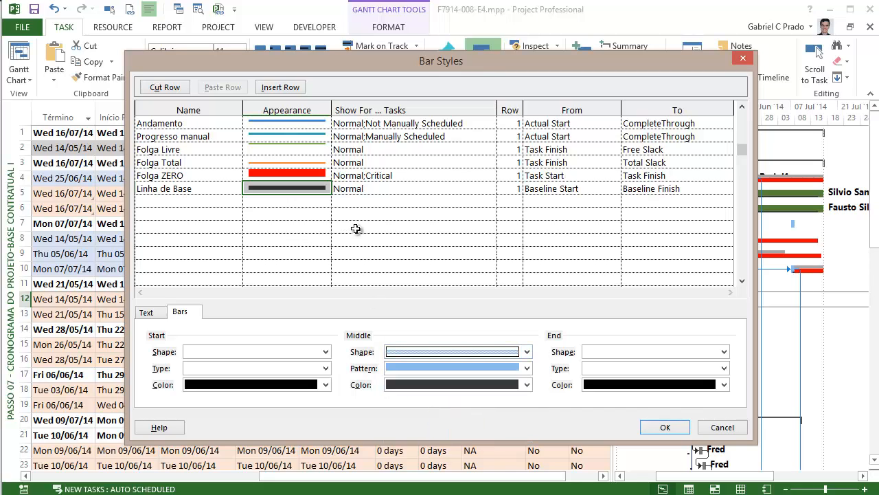
pyautogui.click(436, 357)
pyautogui.click(418, 408)
pyautogui.click(441, 386)
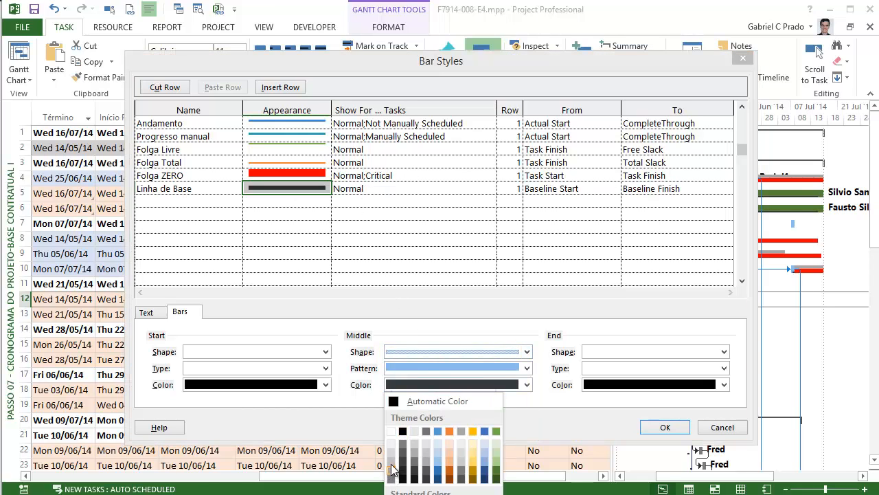
pyautogui.click(391, 467)
pyautogui.click(355, 241)
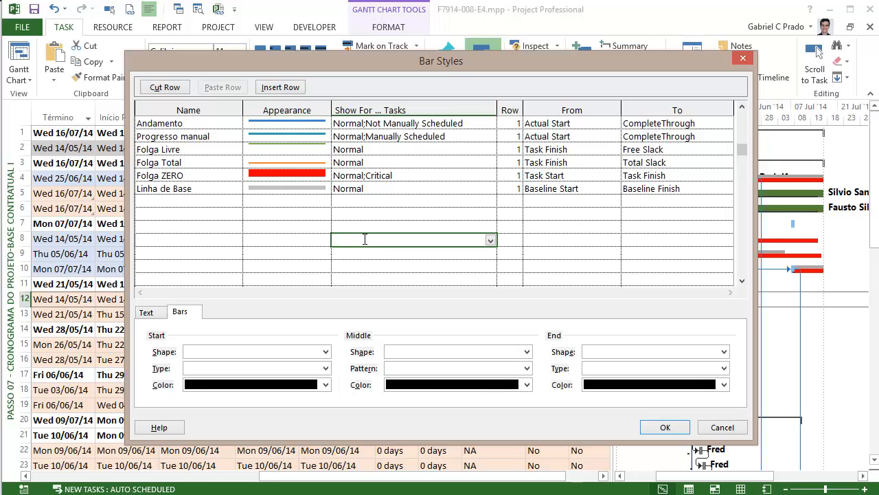
pyautogui.click(665, 426)
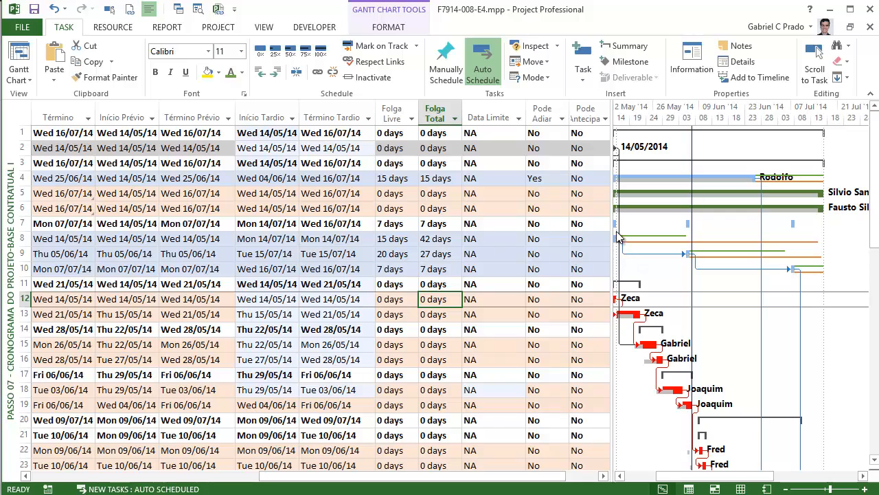
# Step: Widen the Gantt chart area and review the restyled bars from the first to the last task
pyautogui.moveTo(610, 228); pyautogui.dragTo(233, 282)
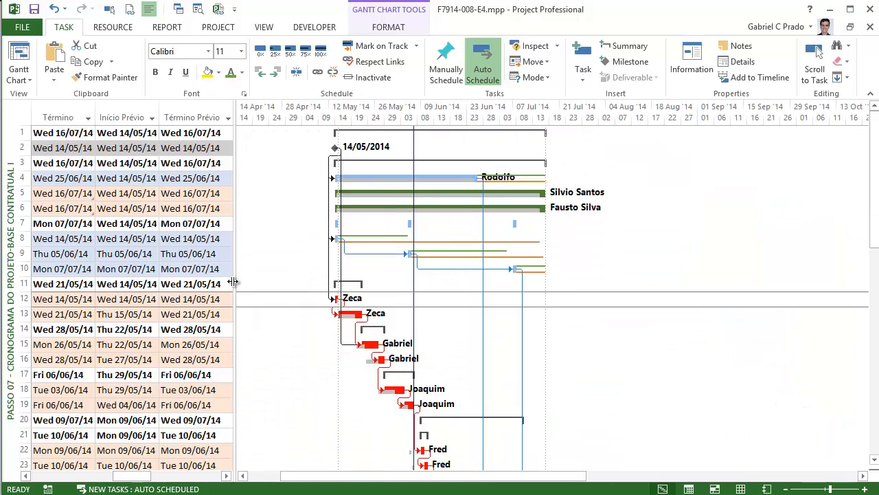
pyautogui.scroll(-14, 596, 306)
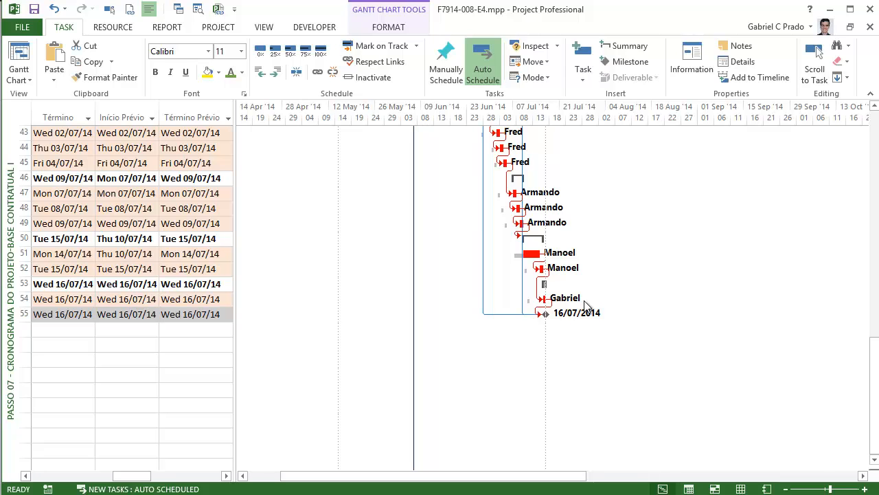
pyautogui.scroll(14, 585, 304)
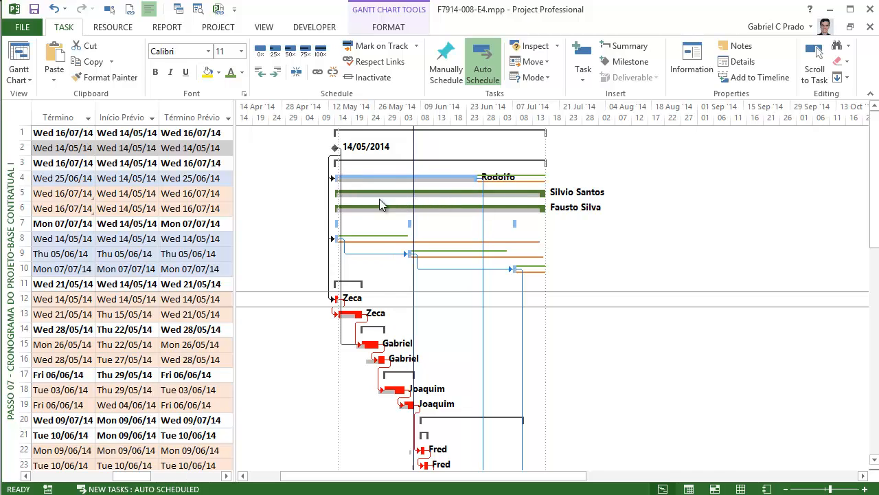
# Step: Change the Current Date gridline of the Gantt chart to green
pyautogui.rightClick(275, 174)
pyautogui.click(318, 186)
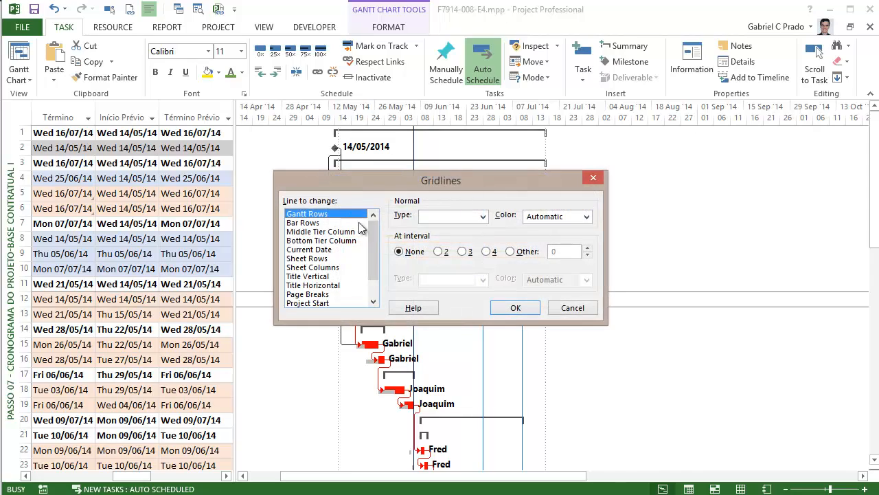
pyautogui.moveTo(373, 265); pyautogui.dragTo(374, 282)
pyautogui.click(344, 294)
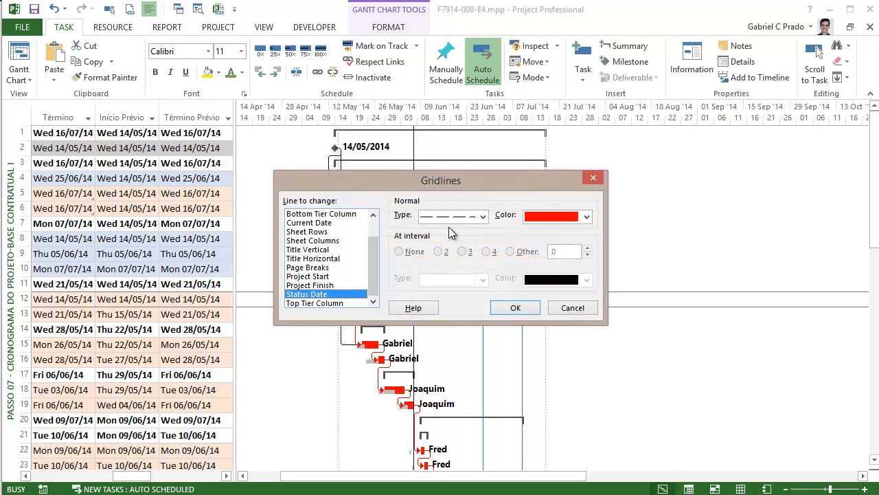
pyautogui.moveTo(371, 264); pyautogui.dragTo(376, 237)
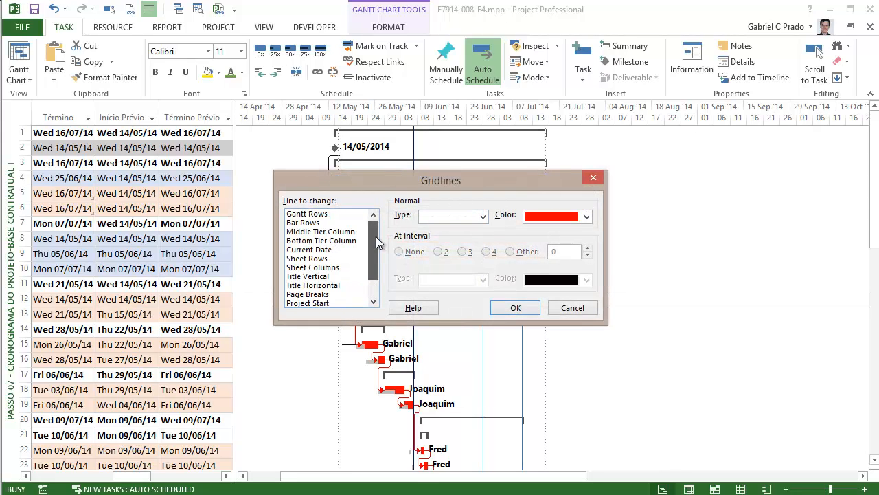
pyautogui.click(308, 249)
pyautogui.click(586, 216)
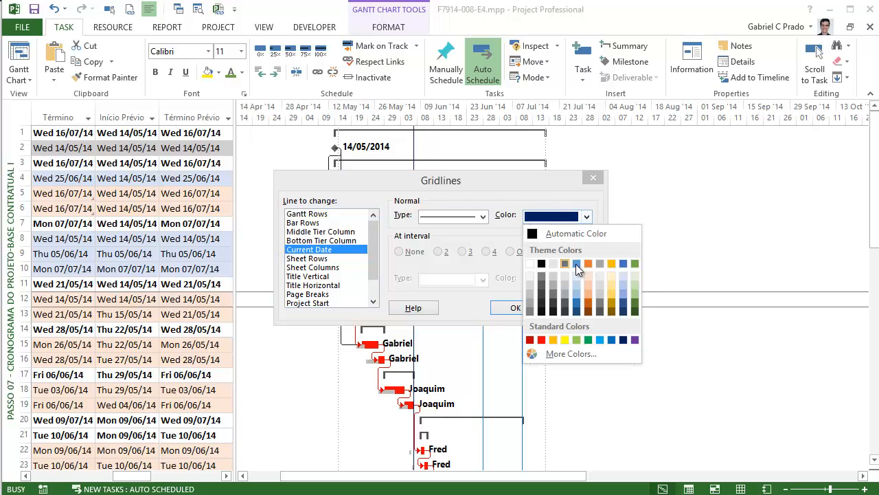
pyautogui.click(635, 264)
pyautogui.click(515, 307)
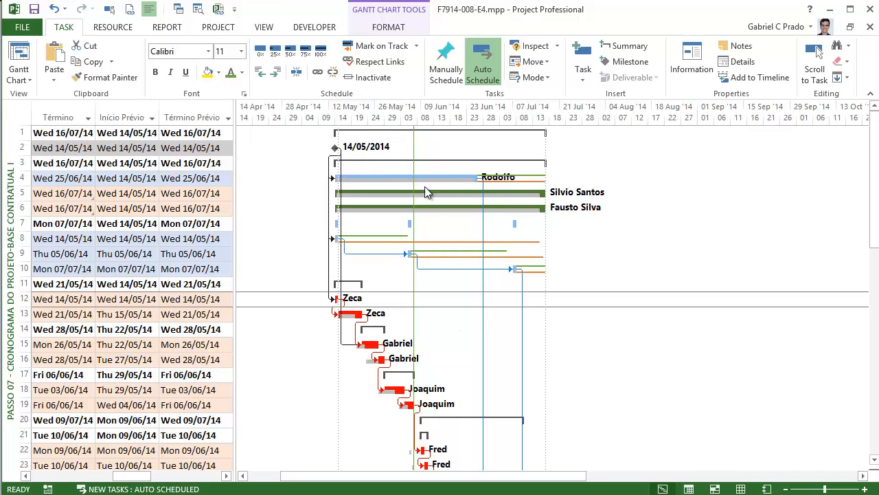
# Step: Switch to the Passo 07 - Cronograma do Projeto - ORG view and widen its table to show the columns through Data Limite
pyautogui.moveTo(415, 206); pyautogui.dragTo(694, 288)
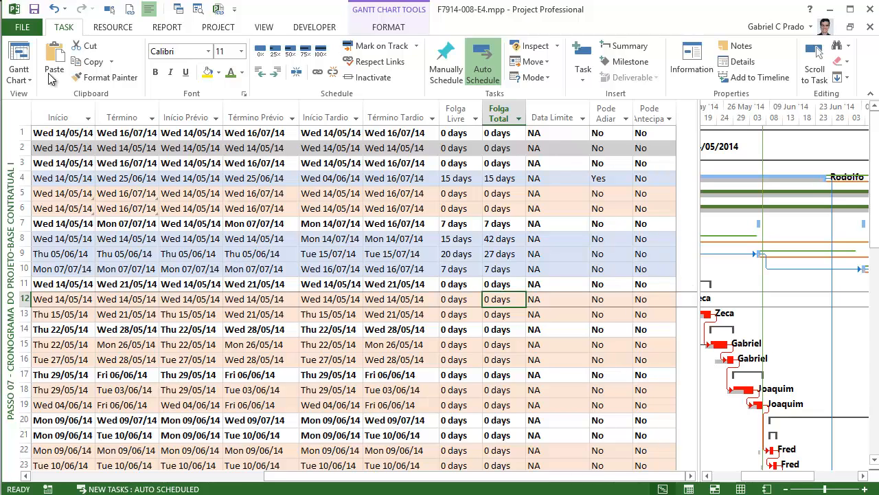
pyautogui.rightClick(14, 152)
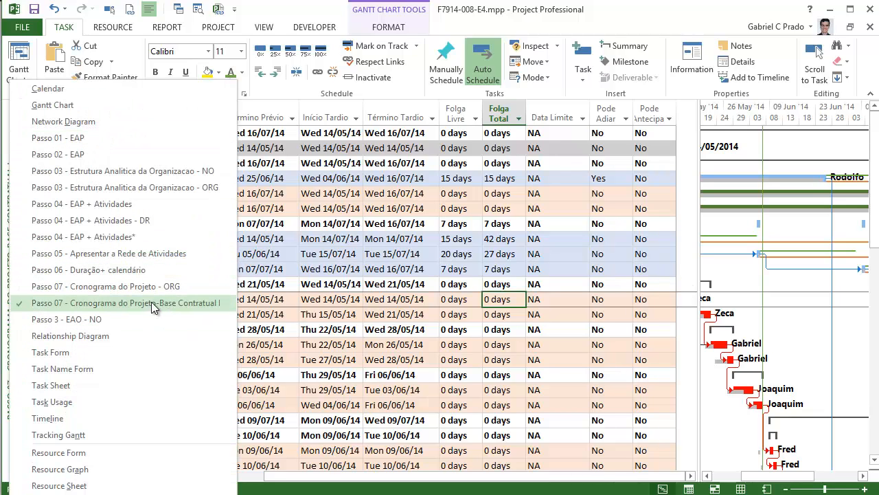
pyautogui.click(157, 286)
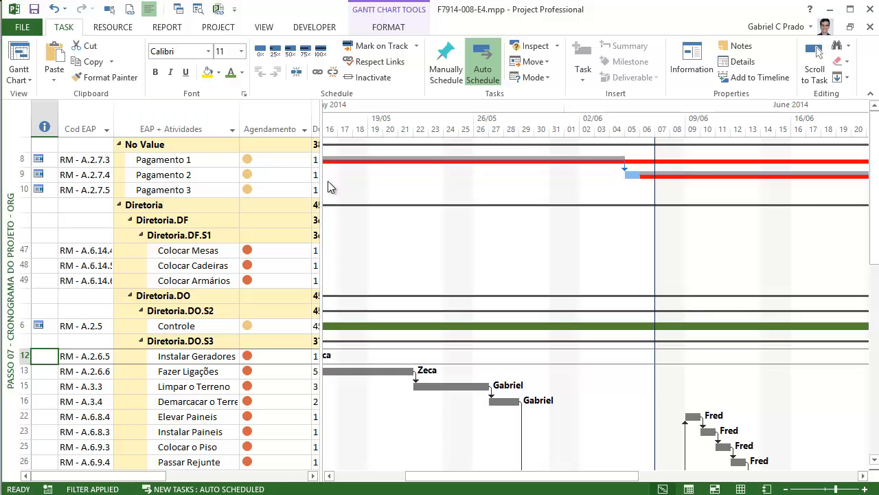
pyautogui.moveTo(321, 187); pyautogui.dragTo(702, 260)
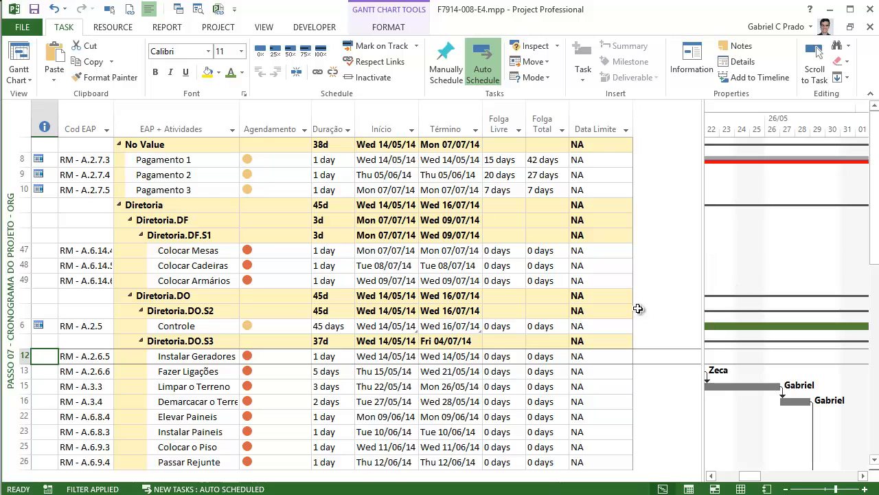
pyautogui.scroll(-12, 199, 248)
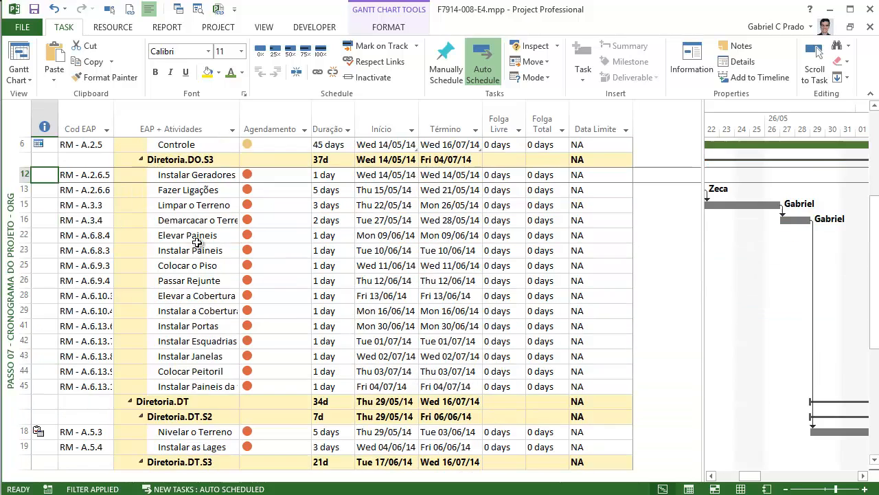
pyautogui.scroll(10, 199, 251)
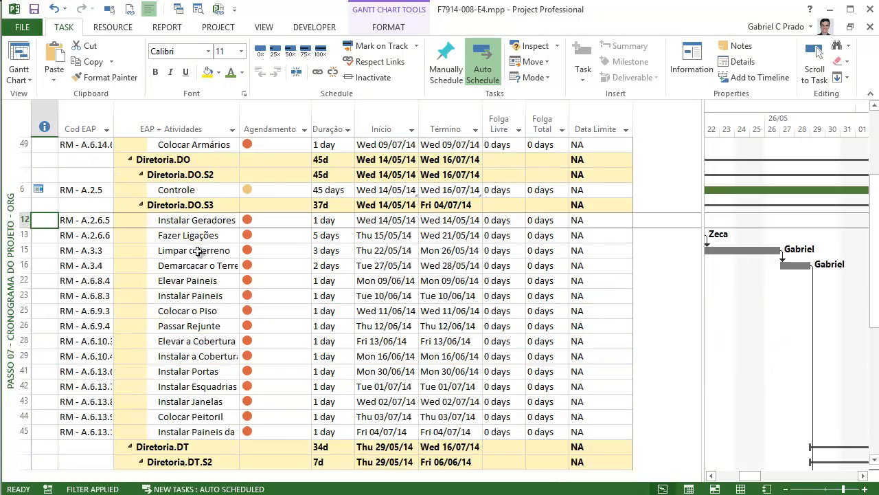